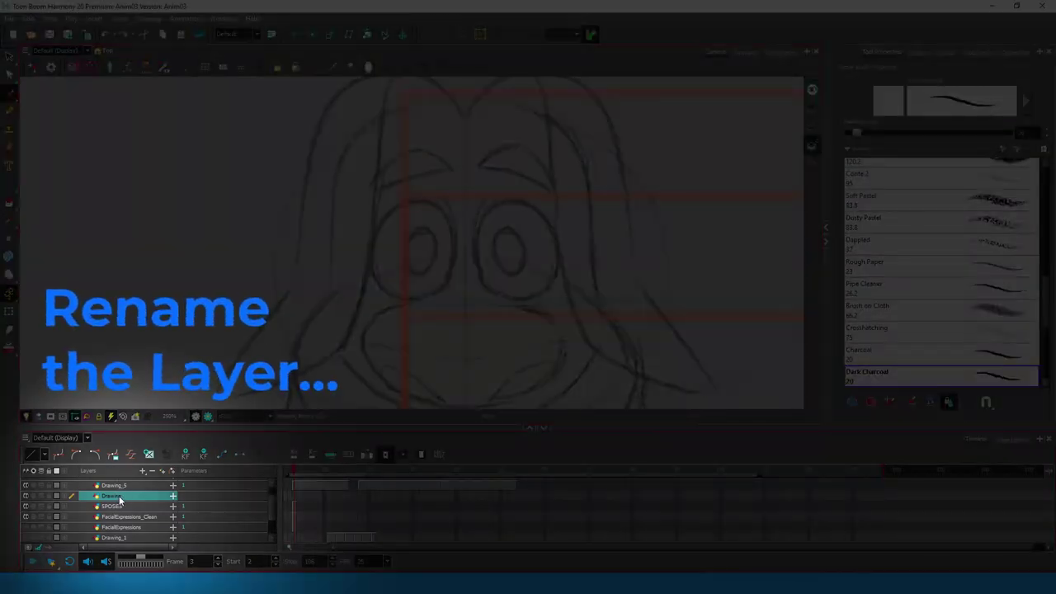
- Rename the new drawing layer above SPOSES as POSES_CLEAN
double_click(114, 496)
text(POSES_)
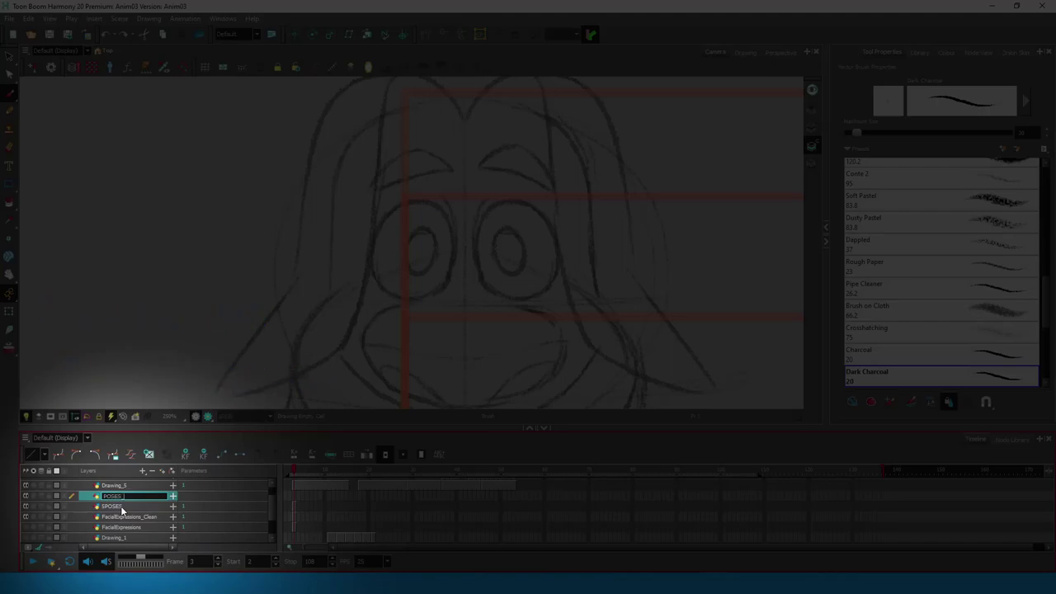
text(CLEAN)
key(Return)
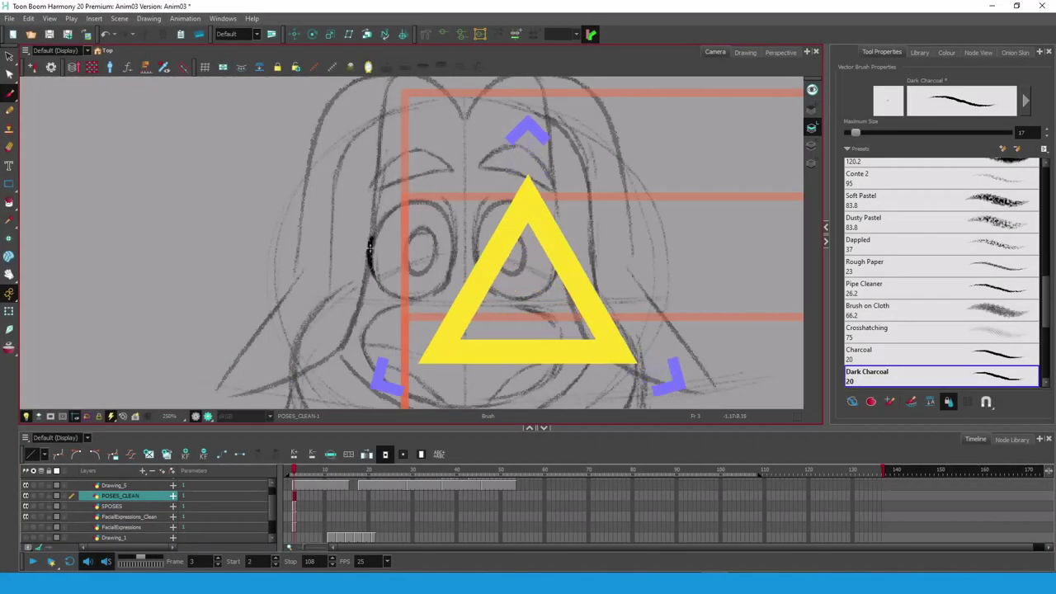
- Trace the left eye outline and its pupil with the Dark Charcoal brush and clean up the surplus strokes
mouse_move(369, 245)
mouse_down()
mouse_move(391, 208)
mouse_move(456, 250)
mouse_up()
mouse_move(373, 279)
mouse_down()
mouse_move(399, 298)
mouse_move(436, 289)
mouse_move(421, 228)
mouse_move(419, 272)
mouse_move(403, 246)
mouse_move(420, 232)
mouse_move(430, 266)
mouse_up()
key(ctrl+z)
key(alt+s)
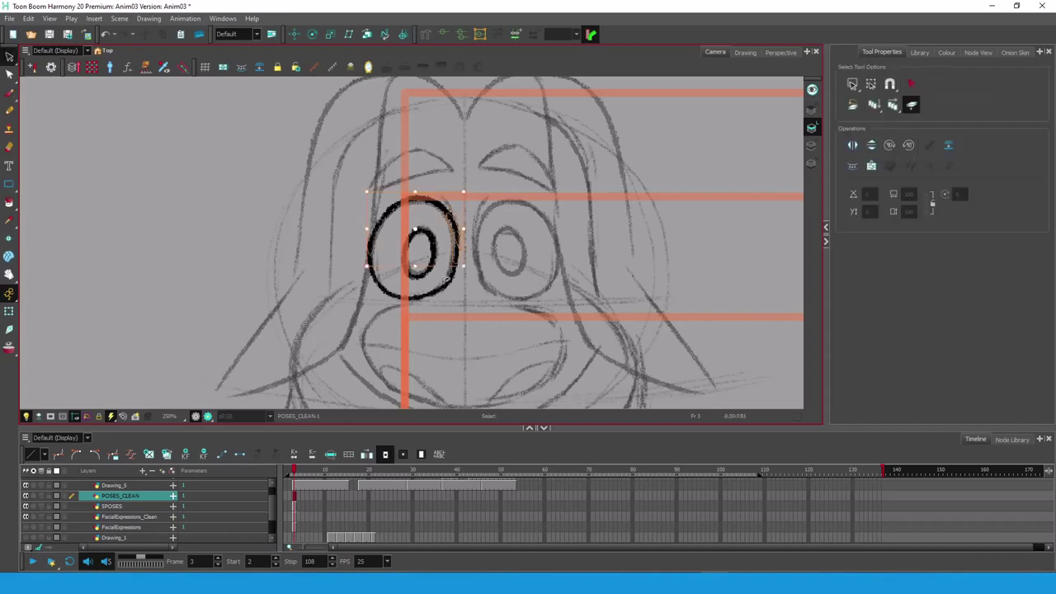
- Trace the left eyebrow as a closed shape with the Dark Charcoal brush
key(alt+b)
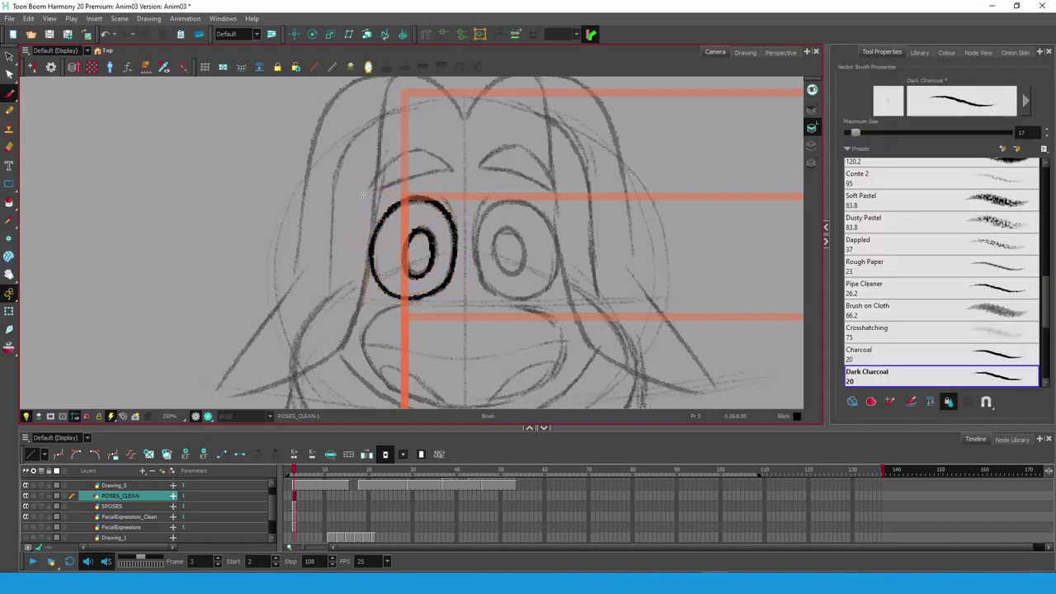
mouse_move(387, 161)
mouse_down()
mouse_move(450, 170)
mouse_move(372, 185)
mouse_move(447, 169)
mouse_up()
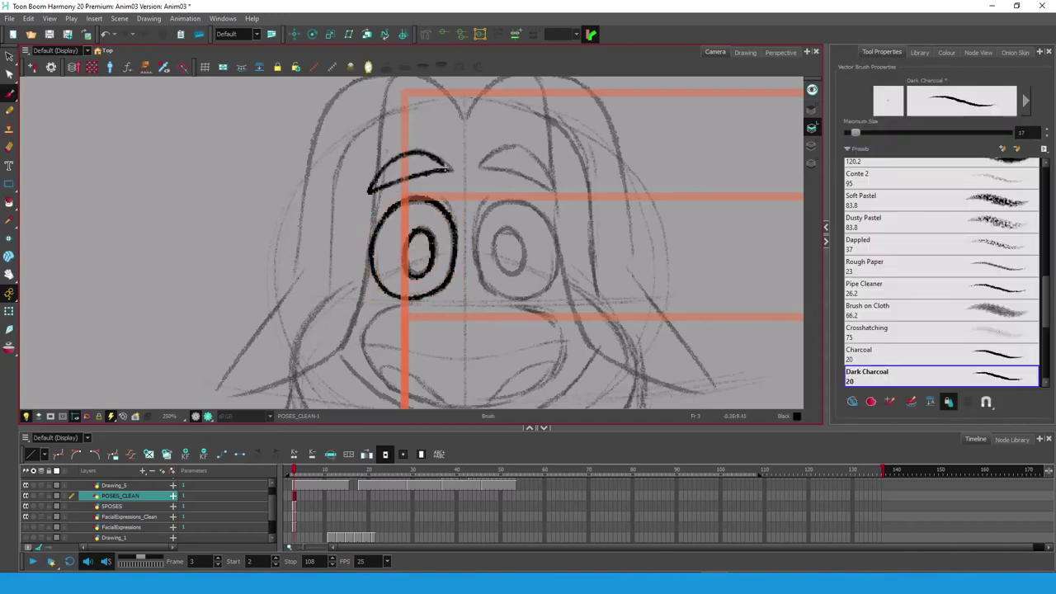
key(alt+s)
click(478, 318)
- Trace the left half of the hair with the brush, including the flared lower tip, outer contour and forehead hairline
key(alt+b)
scroll(513, 273, down, 1)
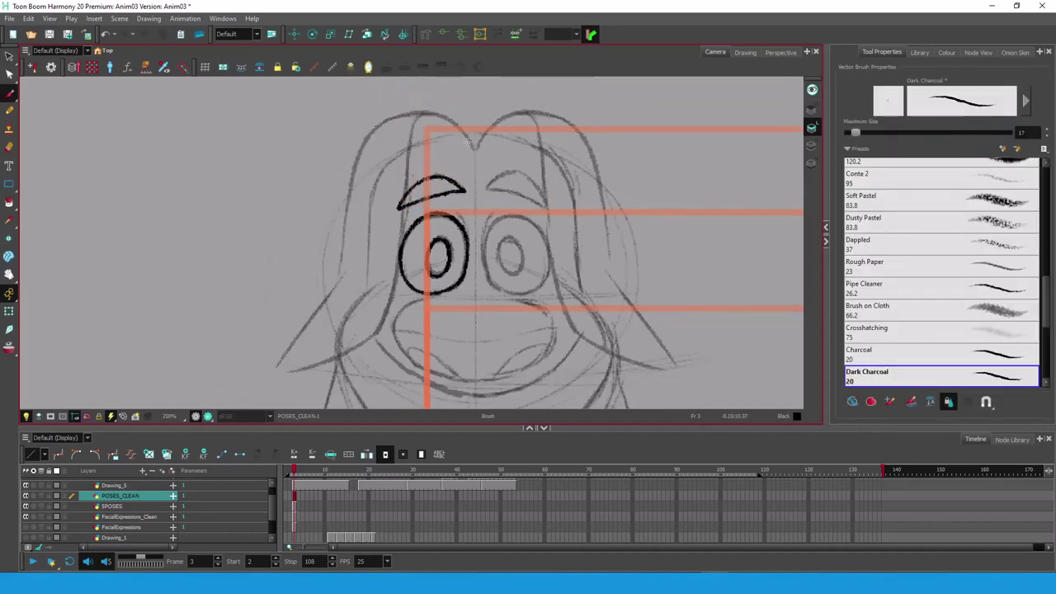
mouse_move(467, 143)
mouse_down()
mouse_move(406, 155)
mouse_move(409, 132)
mouse_move(382, 326)
mouse_move(270, 373)
mouse_up()
drag(353, 271, 270, 373)
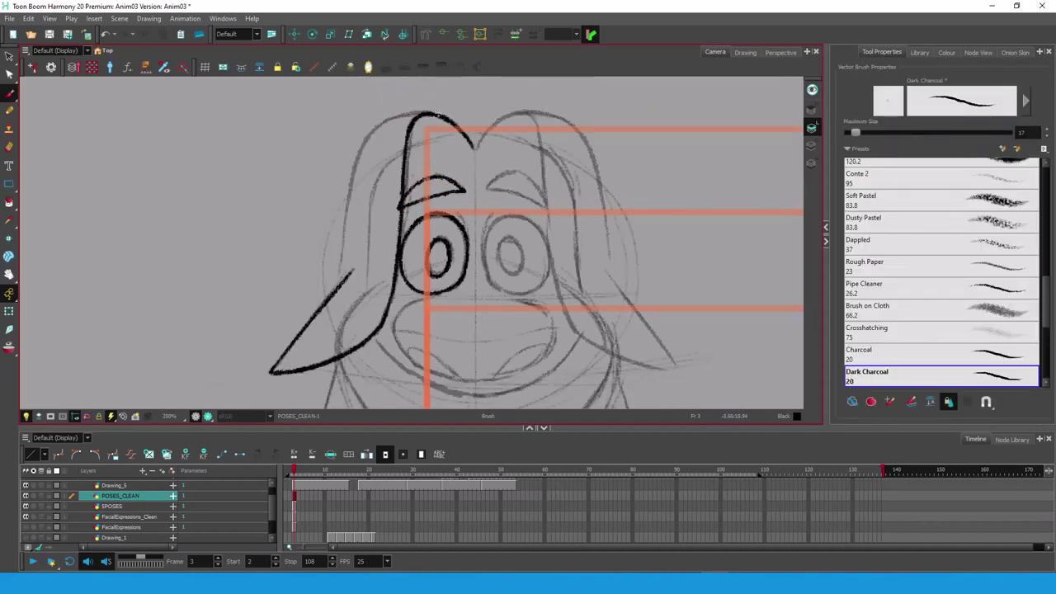
mouse_move(434, 112)
mouse_down()
mouse_move(360, 147)
mouse_move(339, 279)
mouse_up()
drag(537, 266, 545, 268)
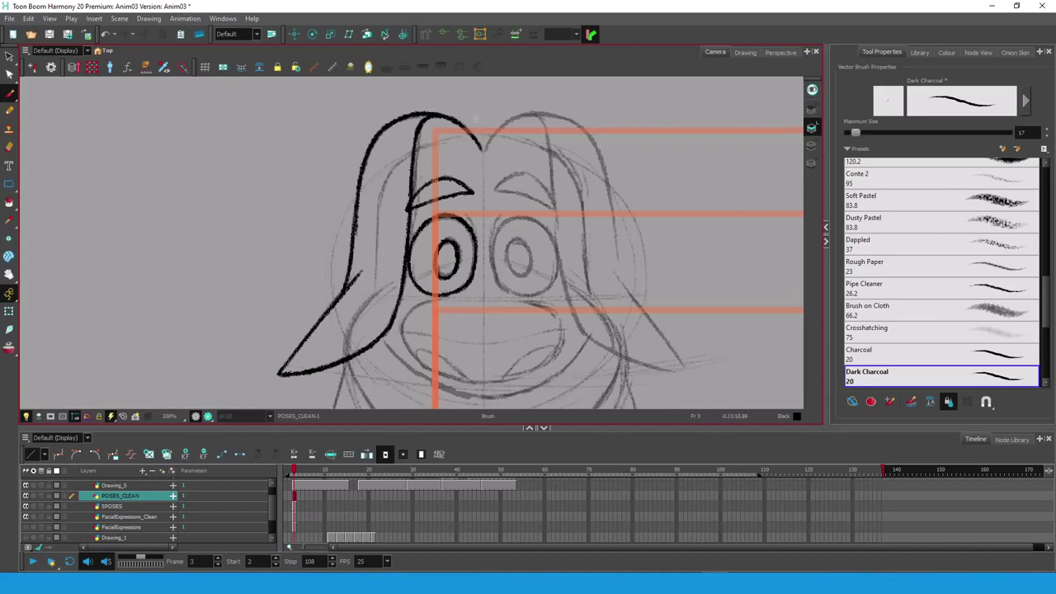
drag(481, 149, 415, 144)
- Create a drawing layer named Eyebrow from the selected left eyebrow strokes, with Cut Artwork From Source enabled
key(alt+s)
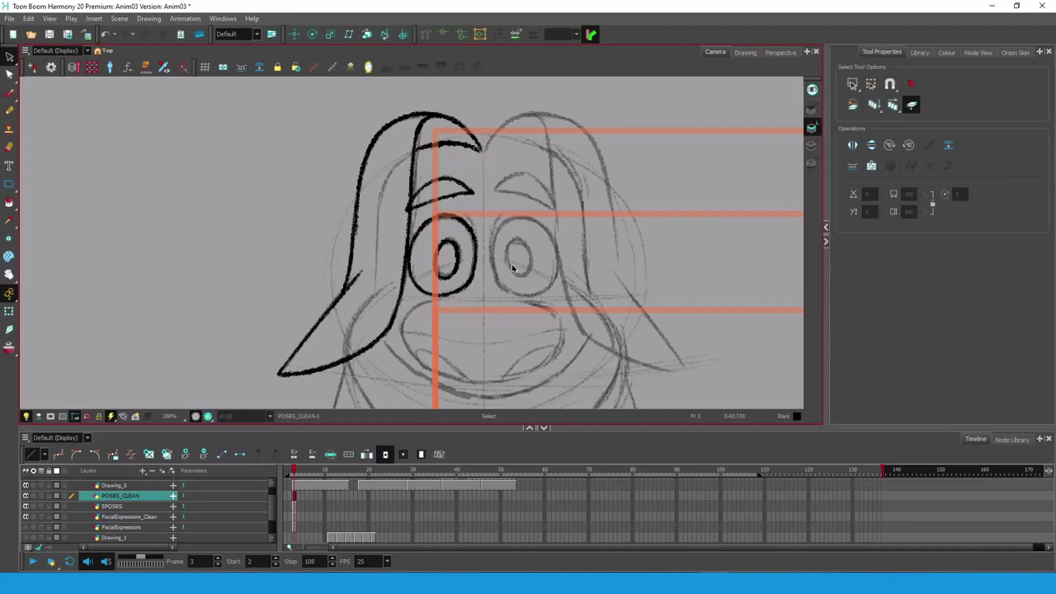
click(417, 202)
key(ctrl+x)
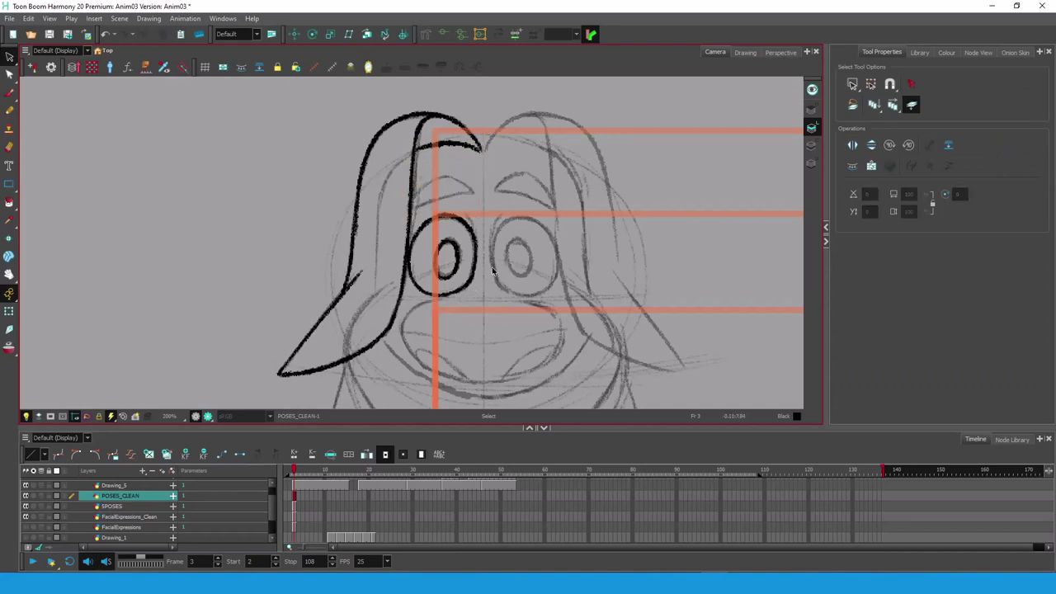
key(ctrl+v)
key(F9)
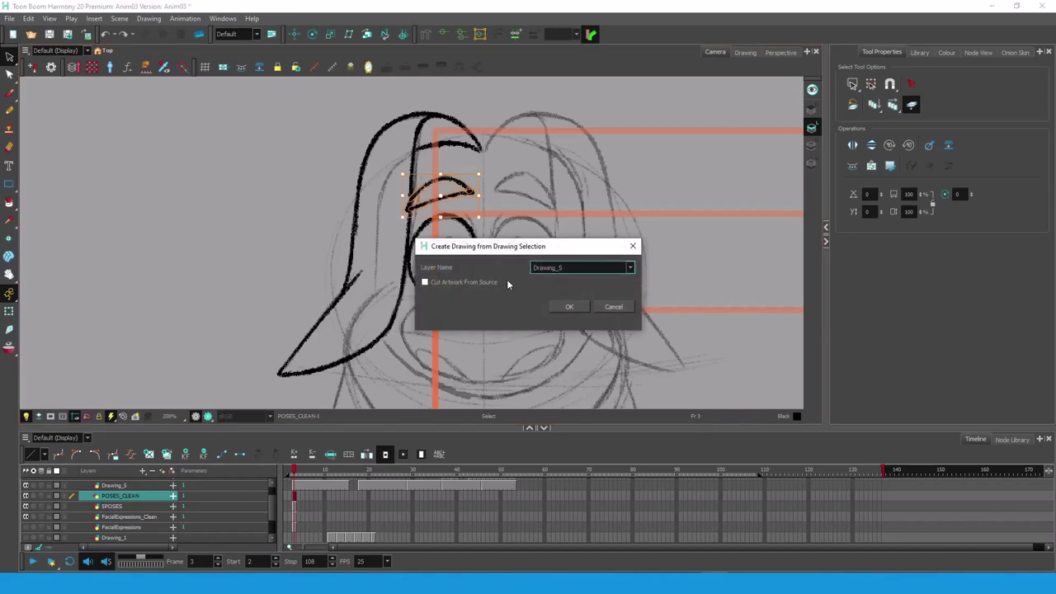
click(564, 269)
double_click(564, 268)
text(E)
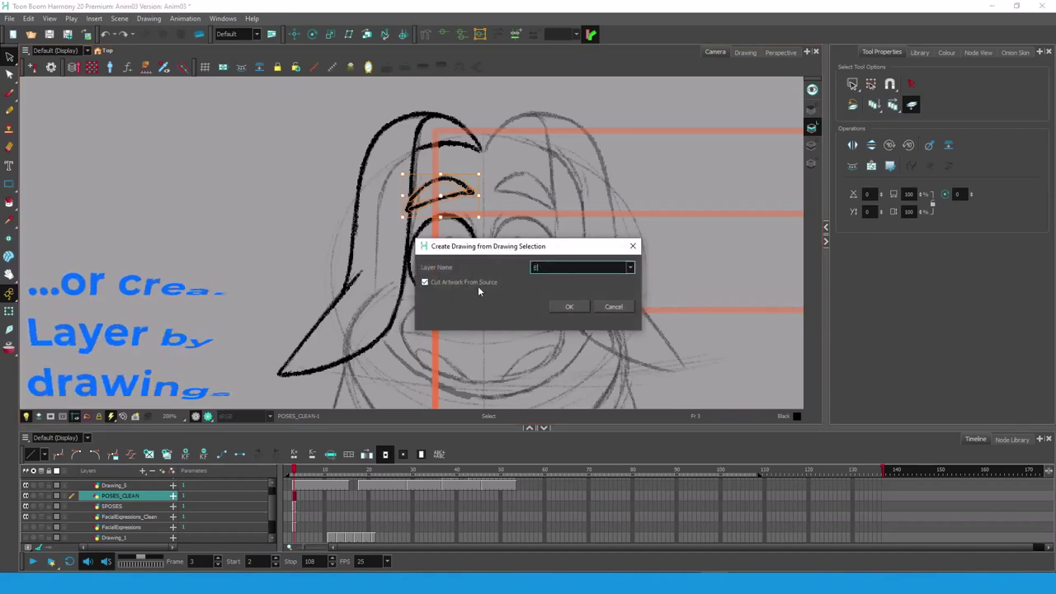
text(yebrow)
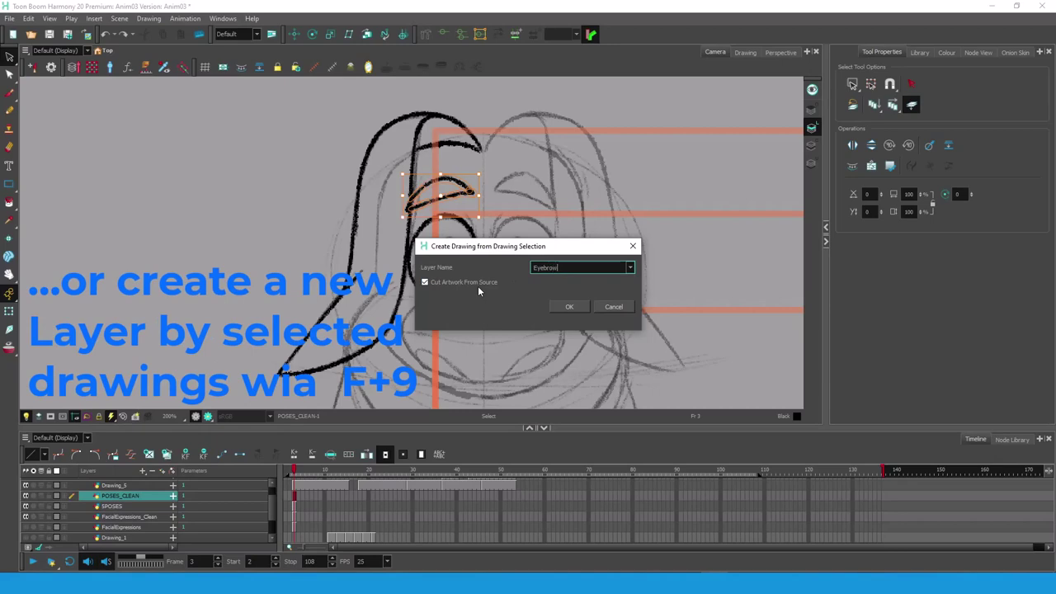
click(577, 307)
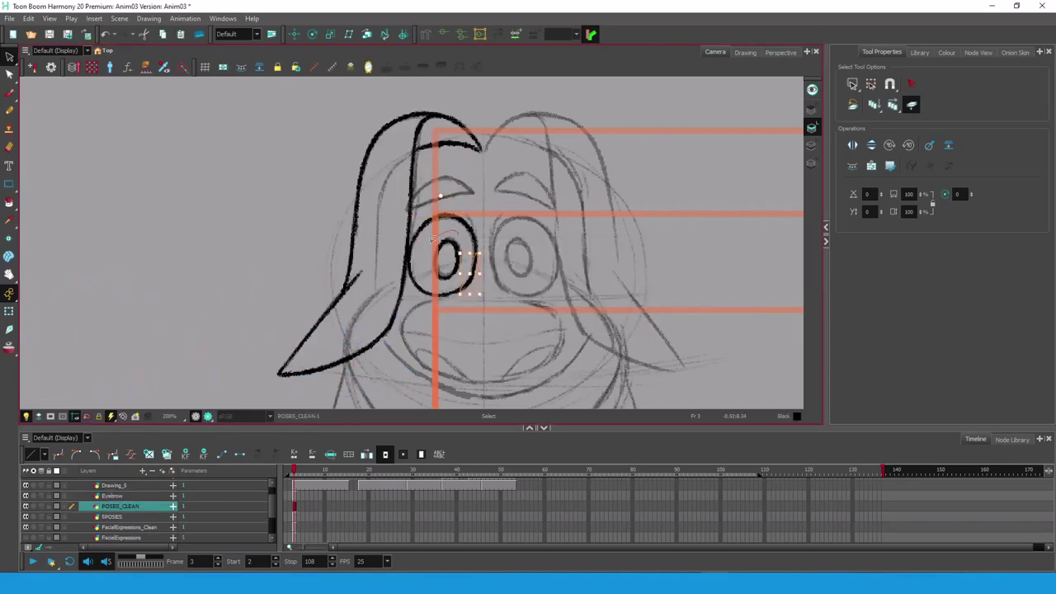
- Move the left pupil from POSES_CLEAN into a new drawing layer named Pupil
click(445, 250)
key(F8)
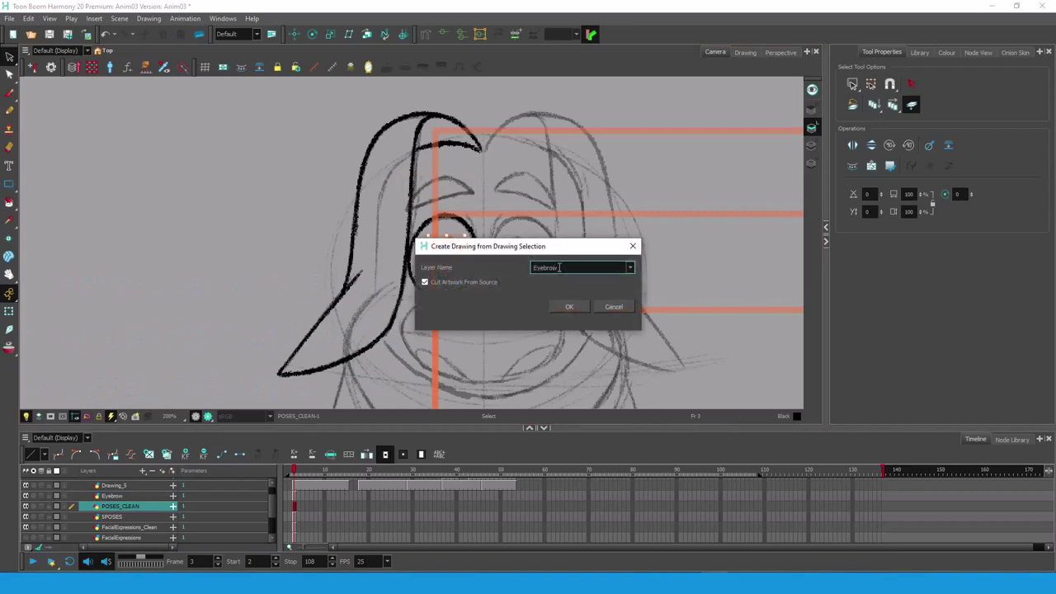
text(Pupil)
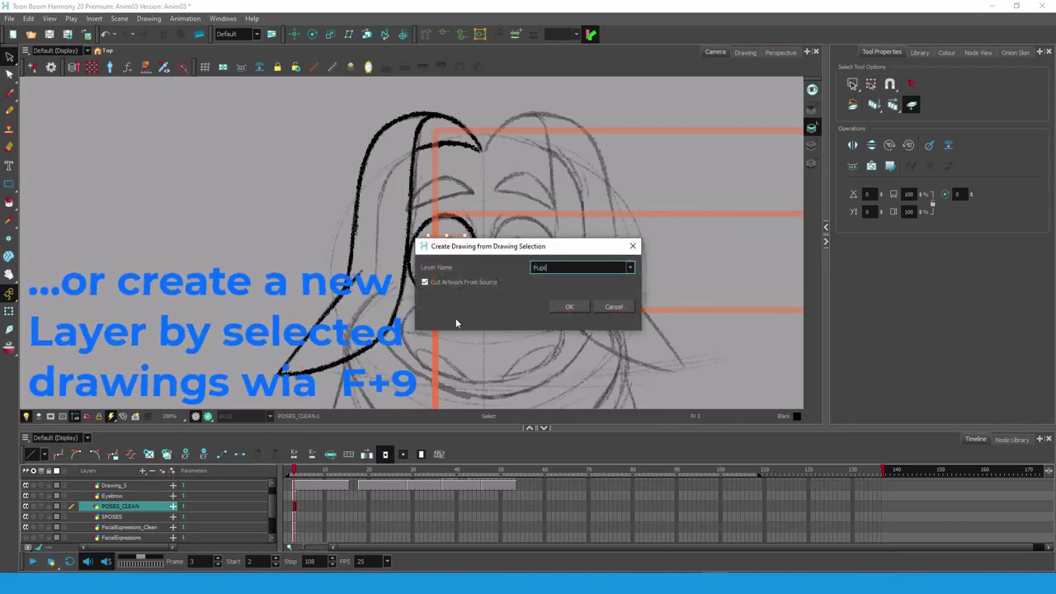
click(568, 307)
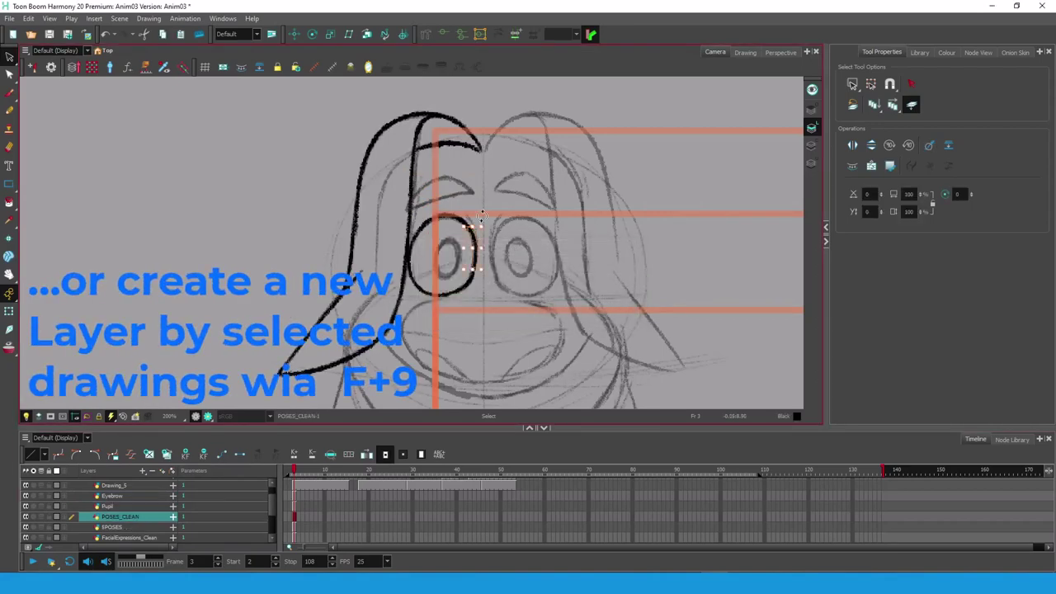
- Select only the left eye outline, cut it into a new drawing layer named Eye, and check that layer's visibility
drag(414, 318, 412, 312)
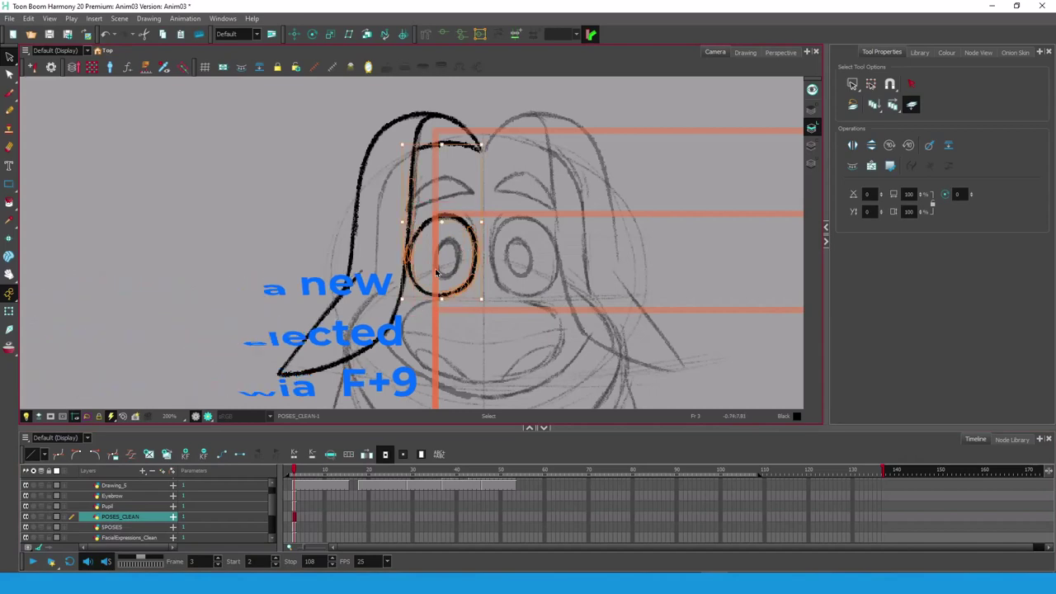
click(414, 184)
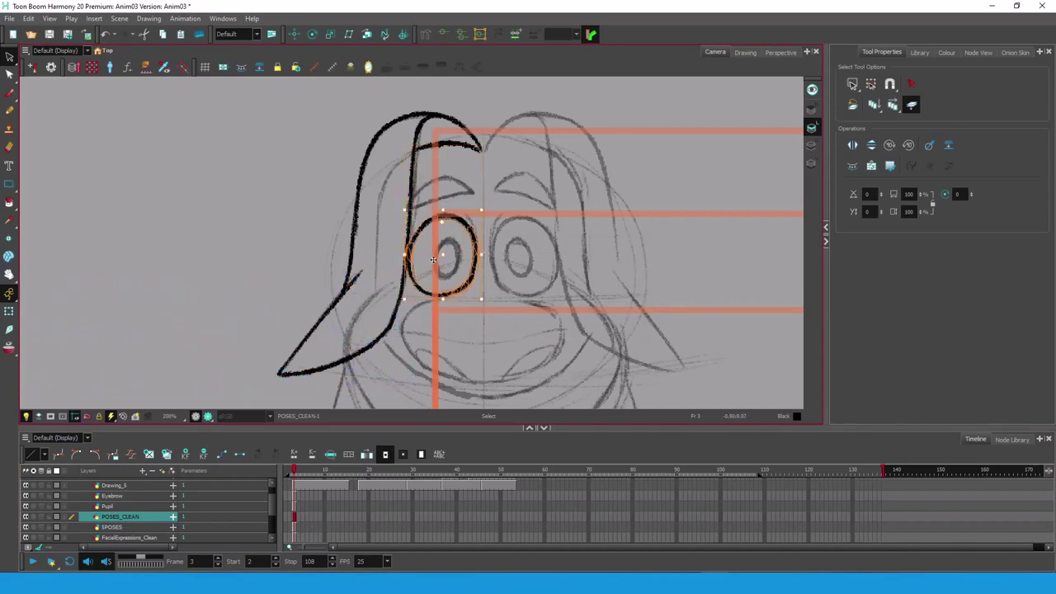
key(F8)
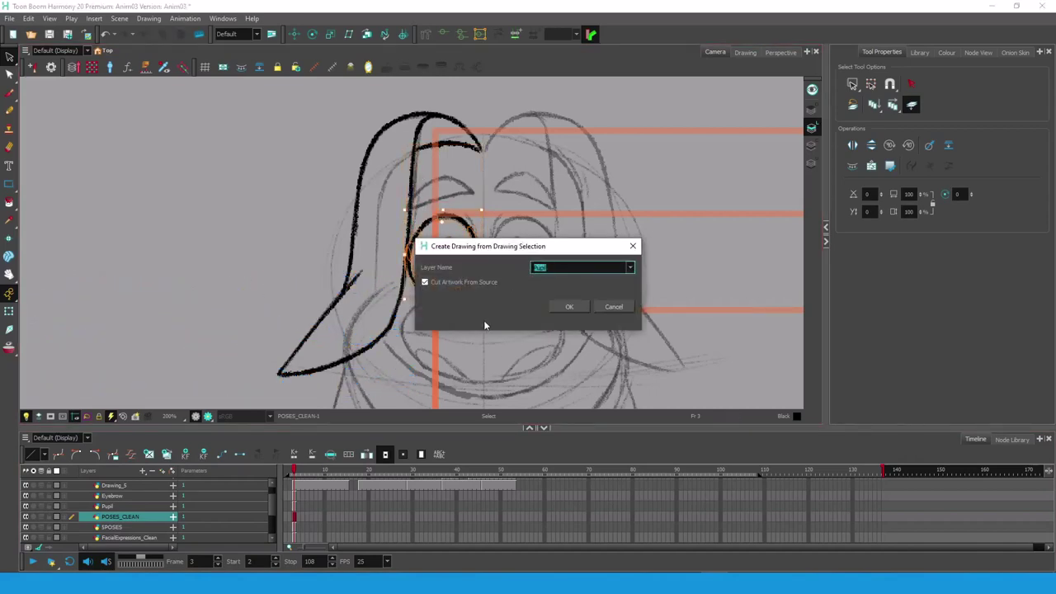
text(Eye)
click(573, 306)
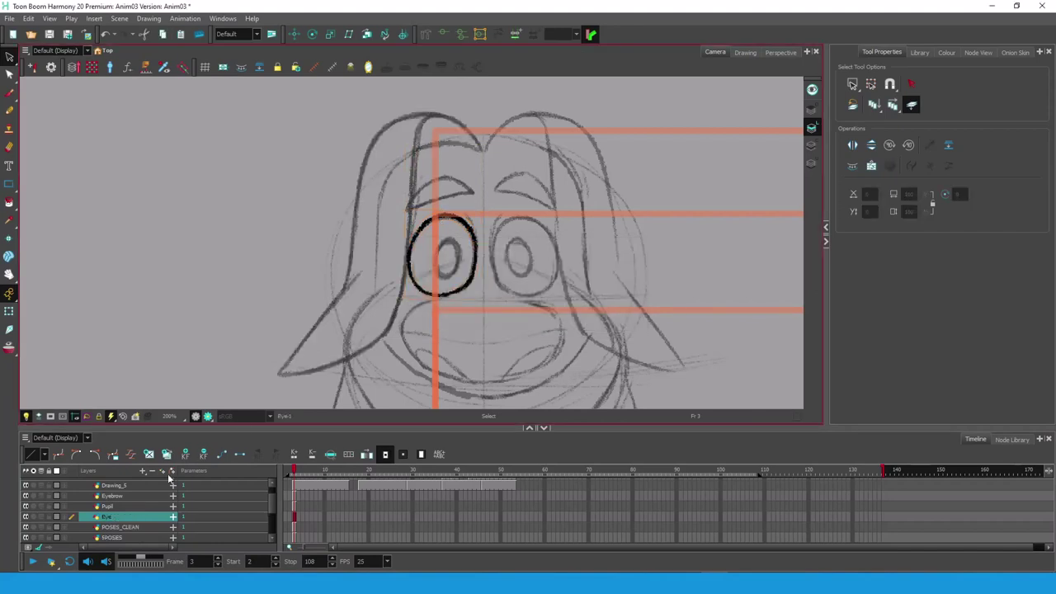
click(27, 518)
click(27, 519)
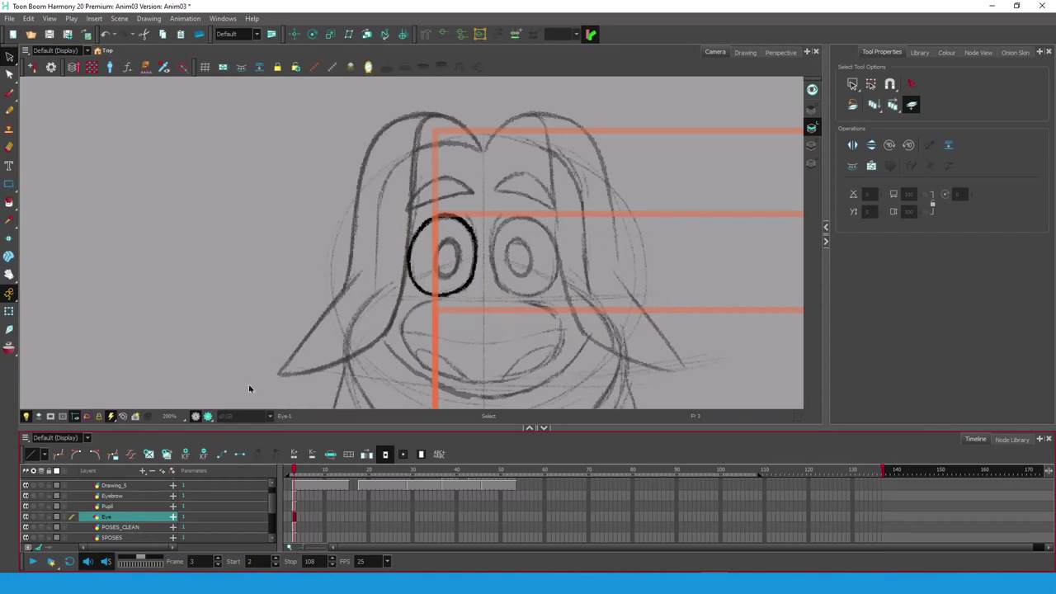
- Select the flared lower hair tip on POSES_CLEAN and cut it into a new drawing layer named Hair_Down
click(124, 526)
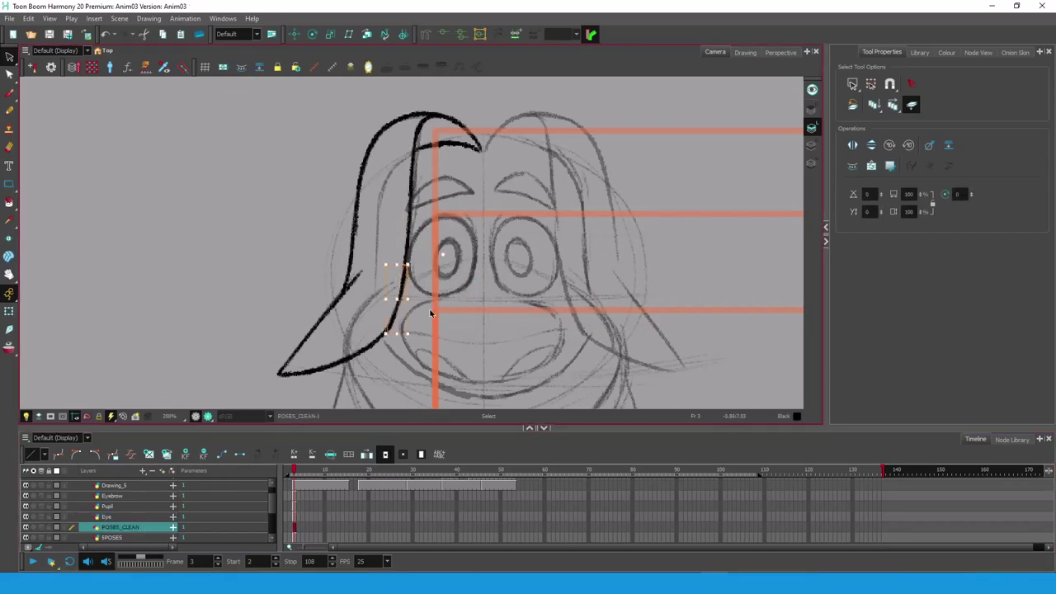
click(402, 299)
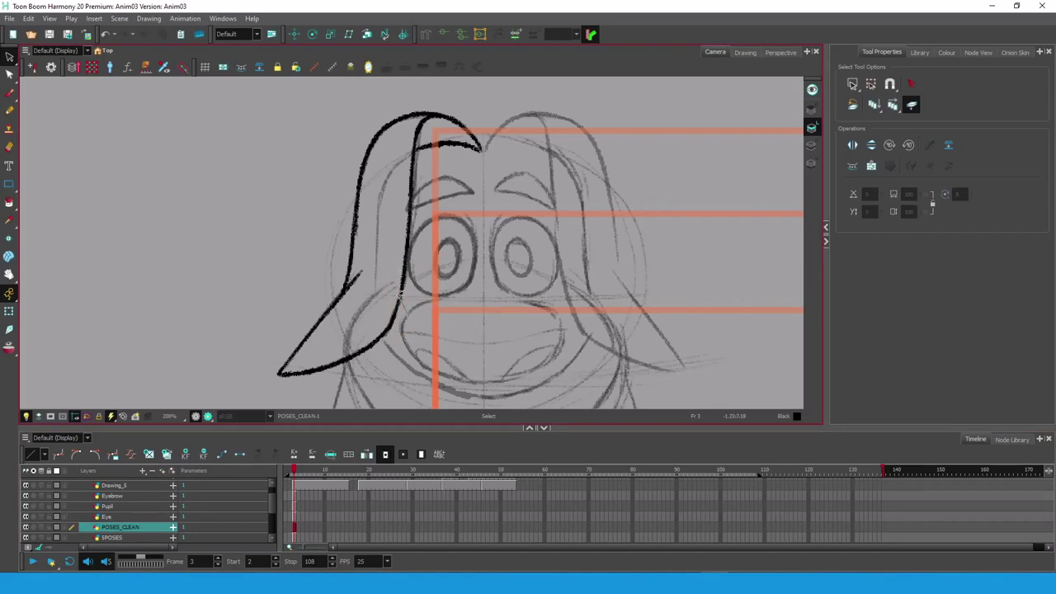
mouse_move(351, 289)
mouse_down()
mouse_move(260, 400)
mouse_move(429, 363)
mouse_up()
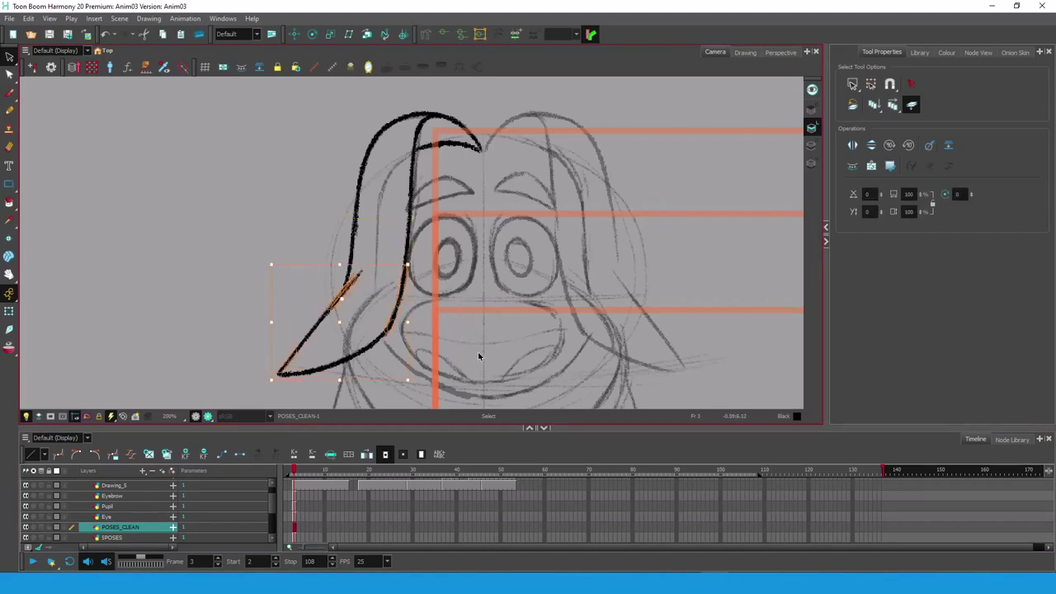
key(F9)
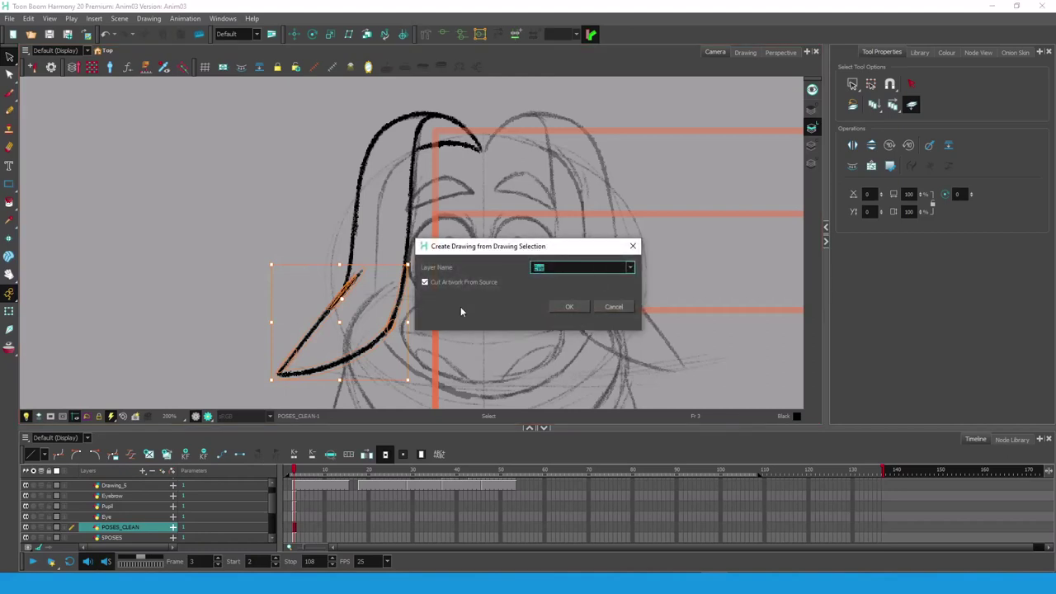
text(Hair_Down)
click(569, 307)
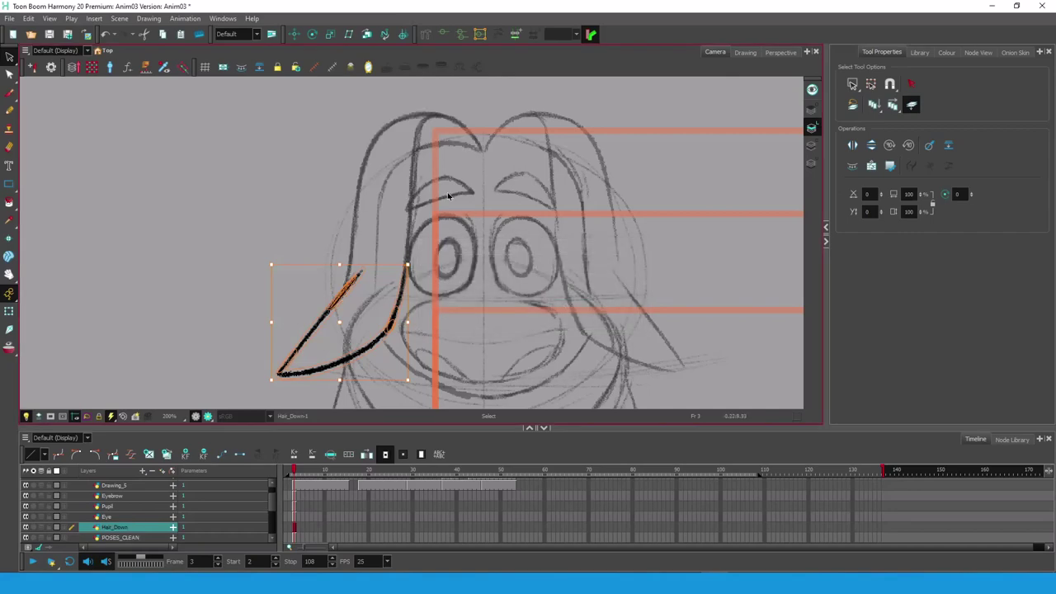
- Draw a circle at the lower end of the left hair strand on POSES_CLEAN as a pivot joint
click(143, 535)
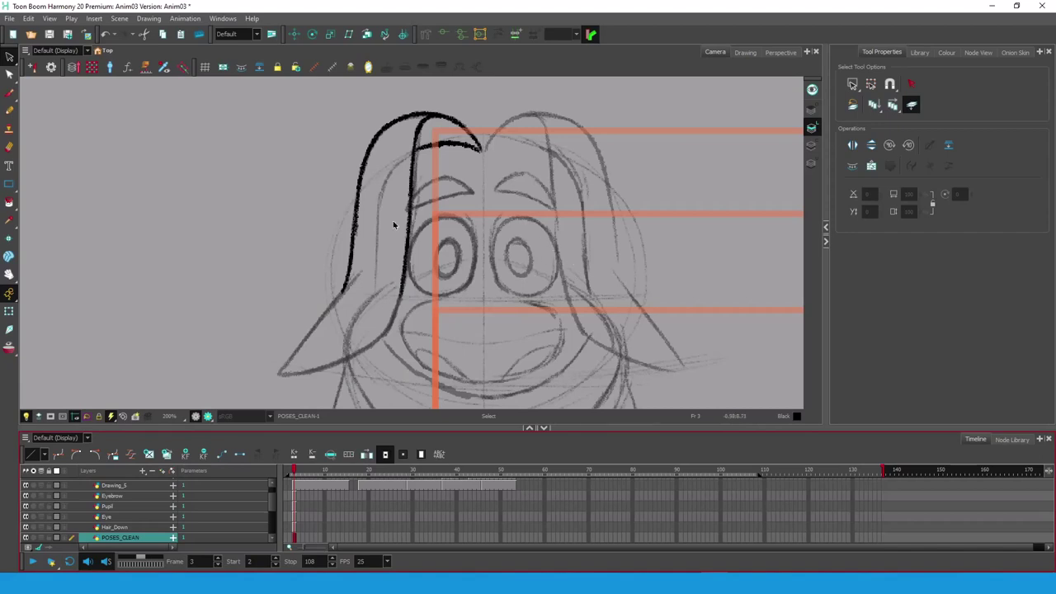
click(12, 185)
click(49, 196)
drag(370, 297, 400, 326)
key(alt+s)
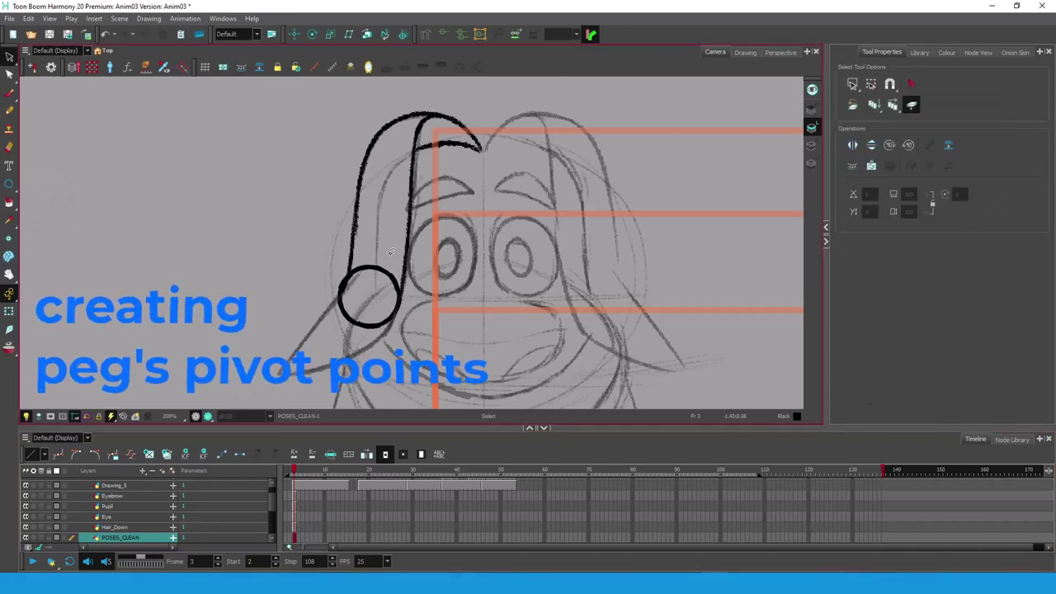
- Fit the circle to the hair strand's width and place a copy on the Hair_Down layer, aligned with the hair tip
click(347, 320)
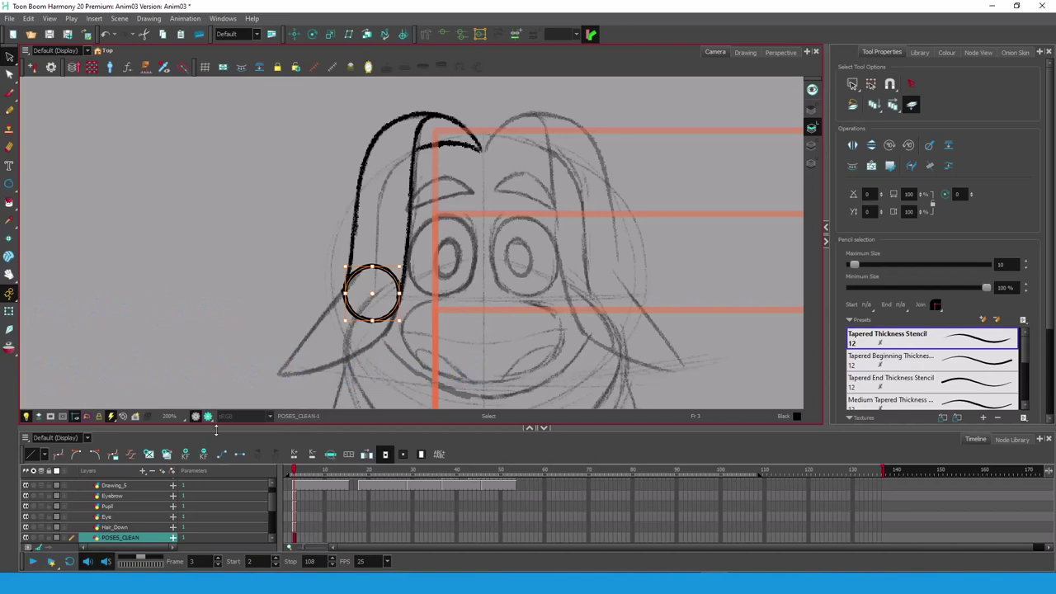
click(145, 527)
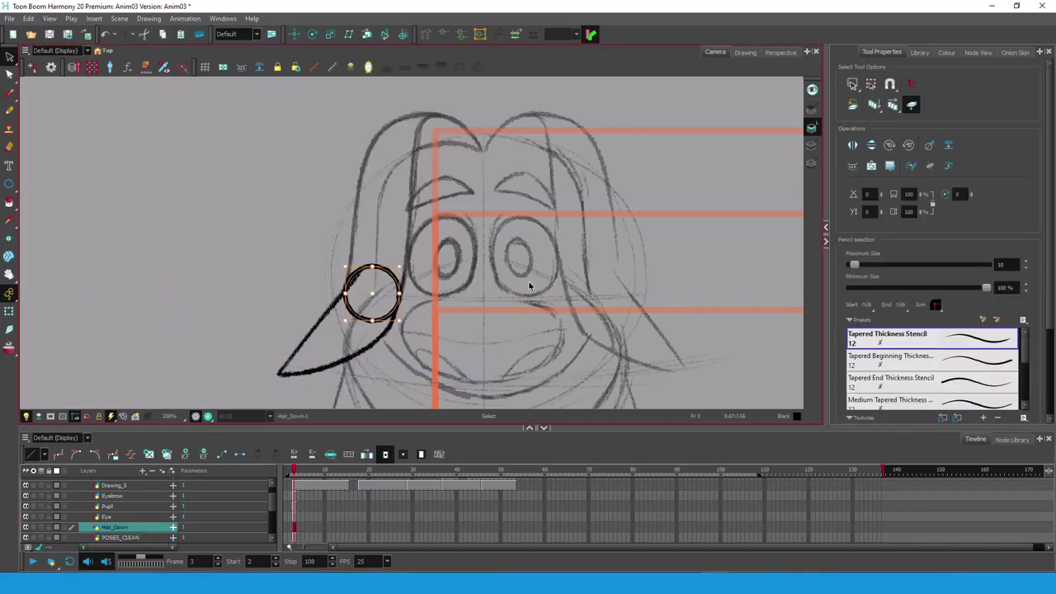
mouse_move(386, 316)
mouse_down()
mouse_move(392, 325)
mouse_move(340, 335)
mouse_up()
- Trace the left half of the mouth and muzzle on POSES_CLEAN with the Dark Charcoal brush
click(142, 538)
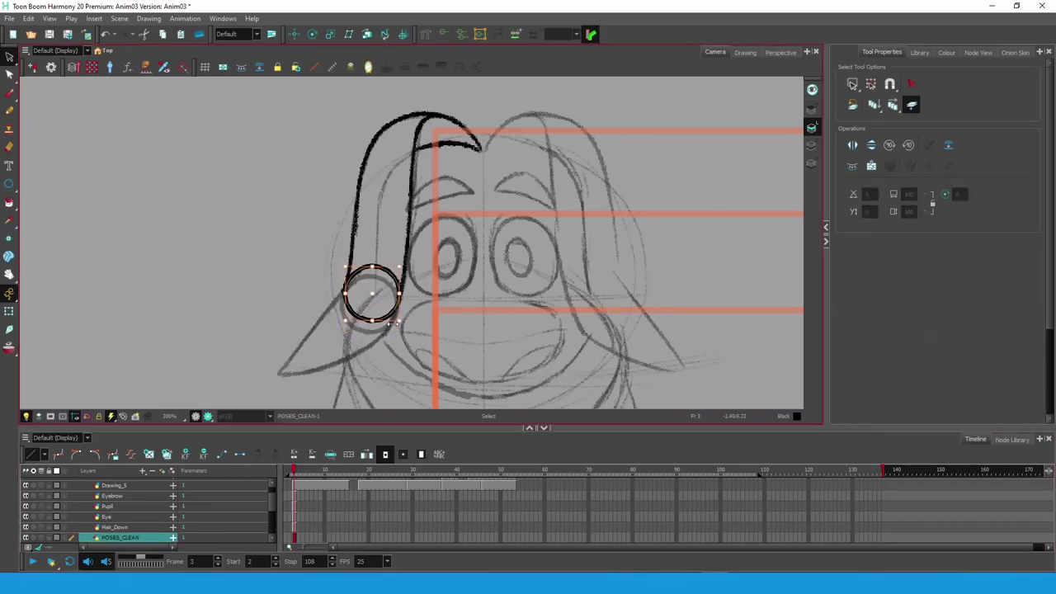
drag(508, 200, 520, 157)
key(alt+slash)
key(2)
drag(570, 292, 590, 283)
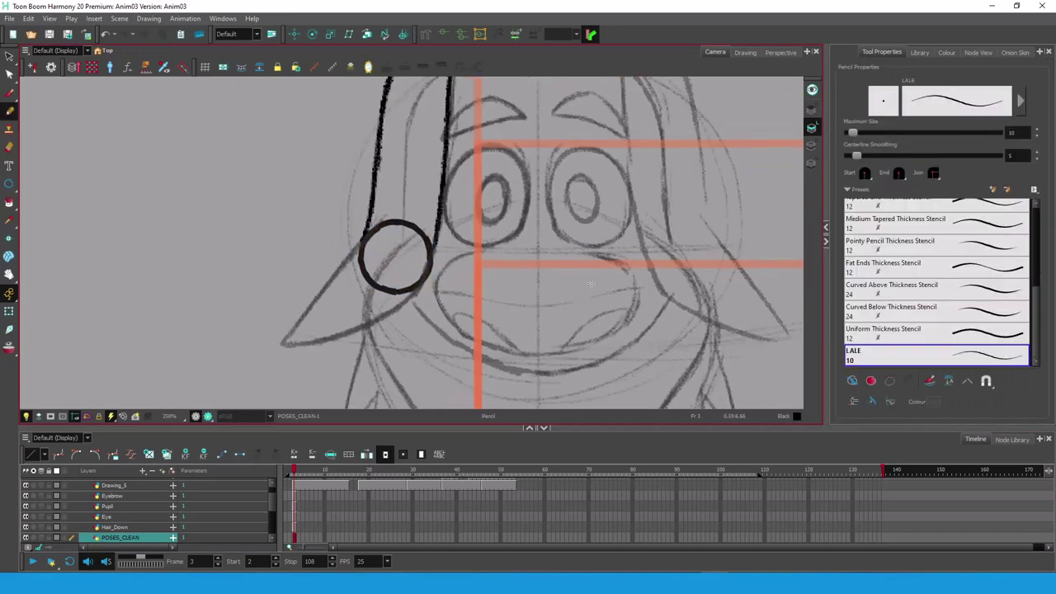
drag(487, 248, 437, 290)
key(alt+b)
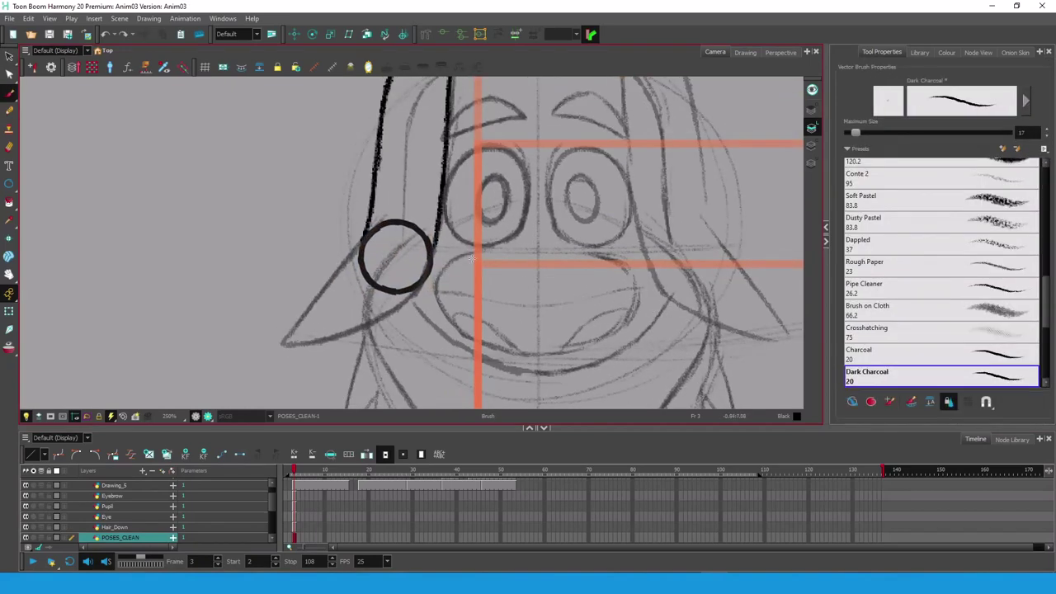
mouse_move(486, 250)
mouse_down()
mouse_move(442, 312)
mouse_move(500, 351)
mouse_move(640, 351)
mouse_move(627, 323)
mouse_up()
- Duplicate the traced mouth half, flip the copy horizontally, and shift it into place as the opposite half
key(alt+s)
click(521, 352)
key(ctrl+c)
key(ctrl+v)
click(852, 146)
key(Left)
key(Left)
key(Left)
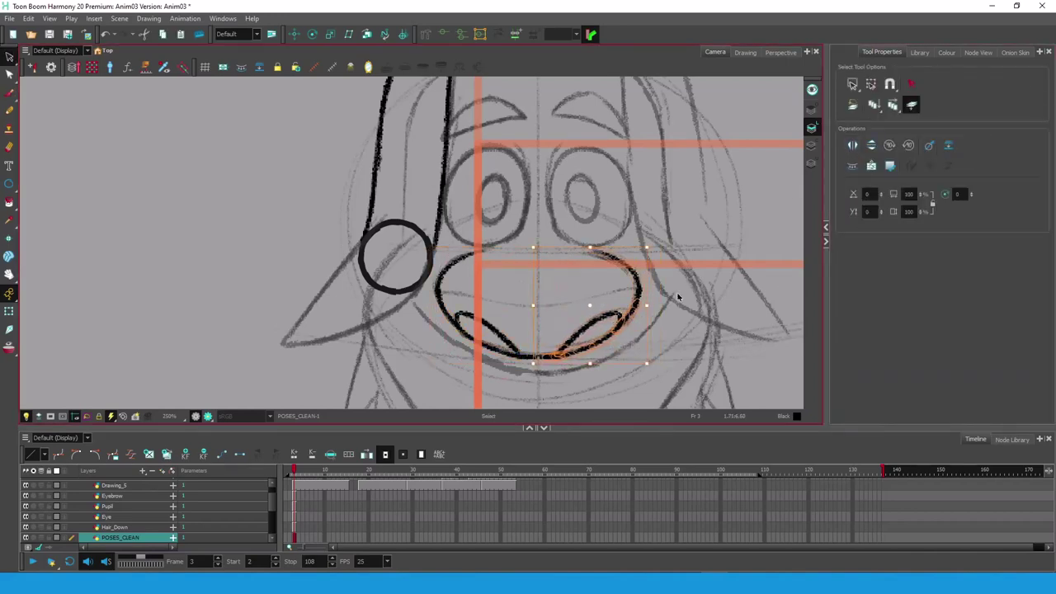
- Draw the curved line across the middle of the muzzle on POSES_CLEAN with the Dark Charcoal brush
click(647, 303)
key(alt+b)
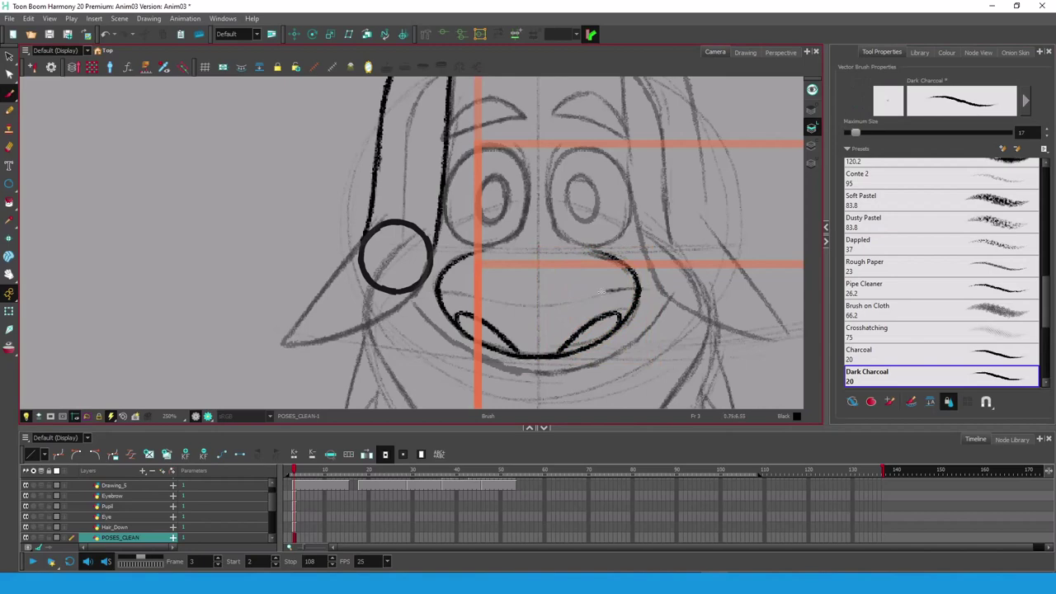
drag(603, 294, 421, 292)
key(alt+s)
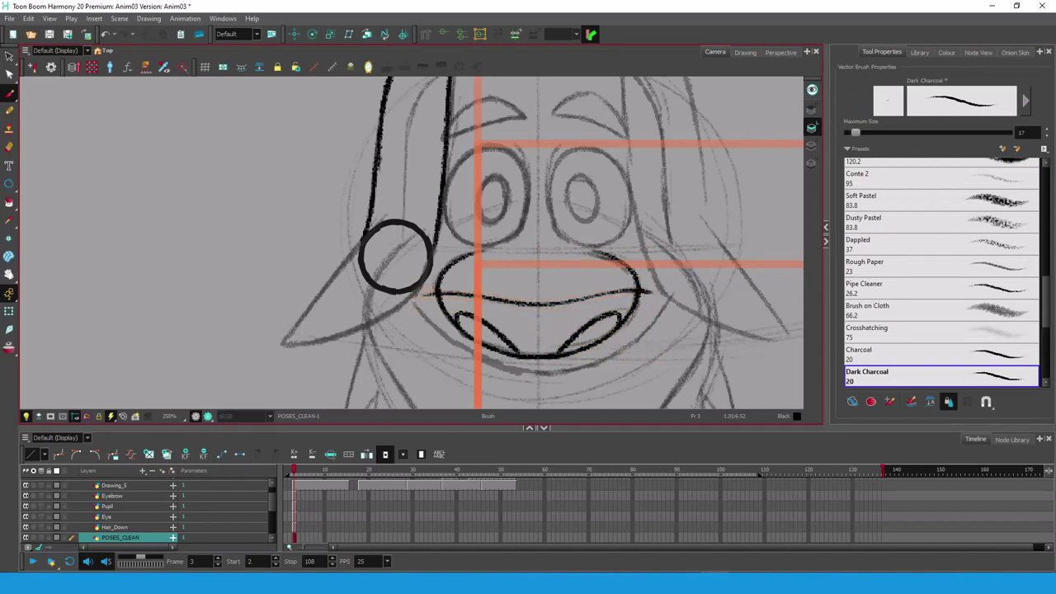
key(alt+s)
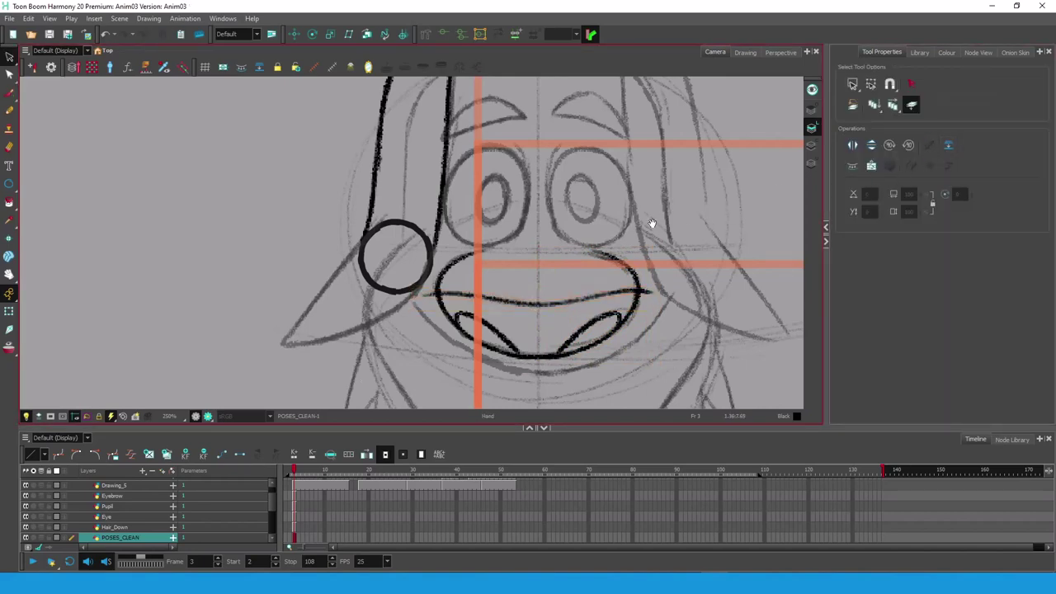
- Trace the wide smile line beneath the muzzle with the Dark Charcoal brush
key(alt+slash)
mouse_move(652, 224)
mouse_down()
mouse_move(638, 172)
mouse_move(509, 176)
mouse_up()
key(alt+b)
mouse_move(273, 257)
mouse_down()
mouse_move(310, 292)
mouse_move(394, 325)
mouse_move(431, 324)
mouse_move(506, 281)
mouse_move(532, 251)
mouse_up()
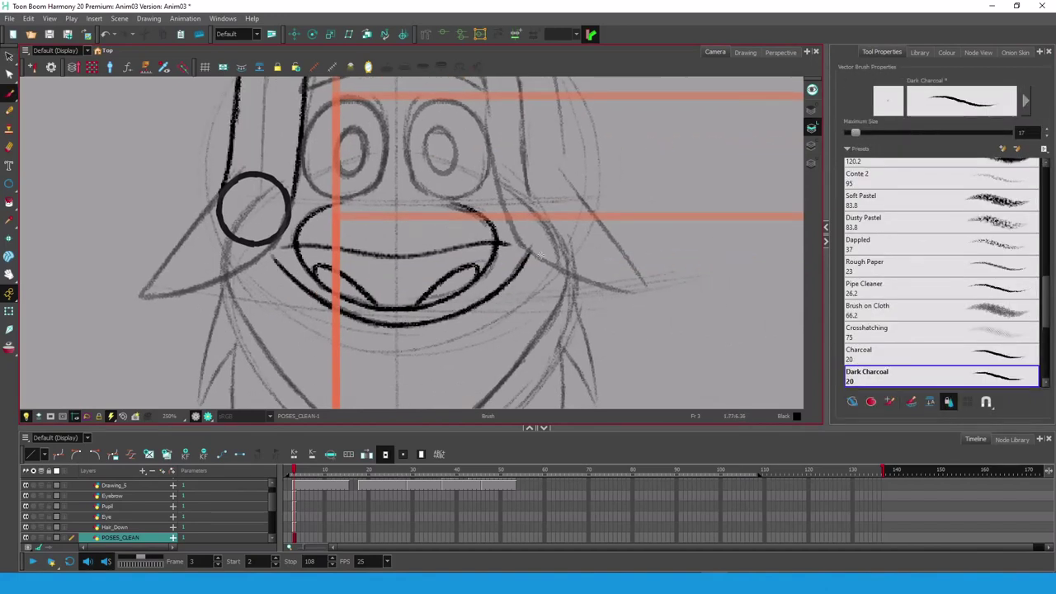
- Fine-tune the smile line's height and position against the rough sketch
key(alt+s)
mouse_move(272, 260)
mouse_down()
mouse_move(499, 279)
mouse_move(480, 289)
mouse_up()
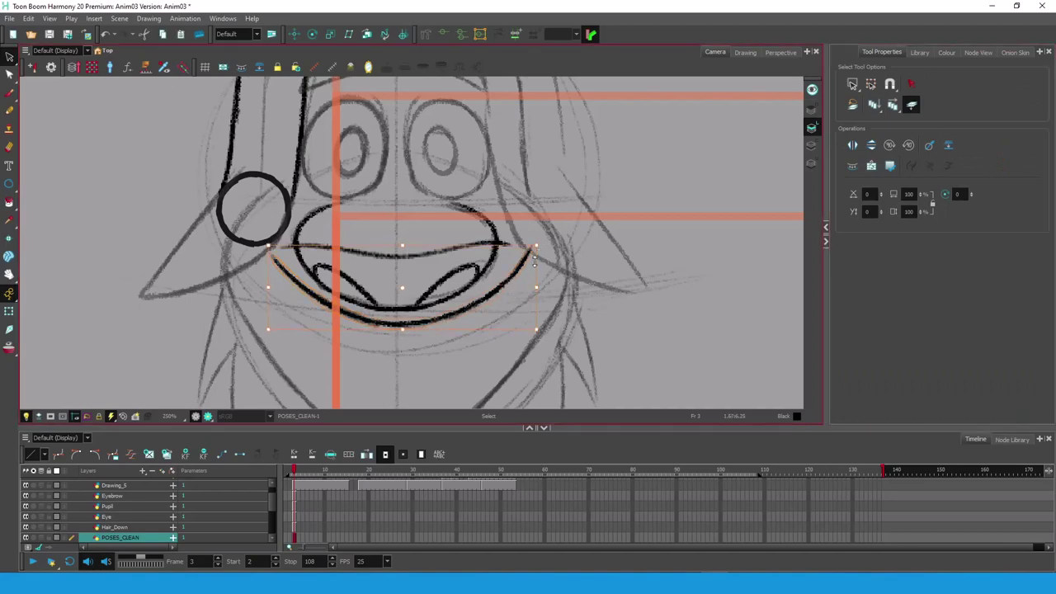
drag(538, 330, 540, 327)
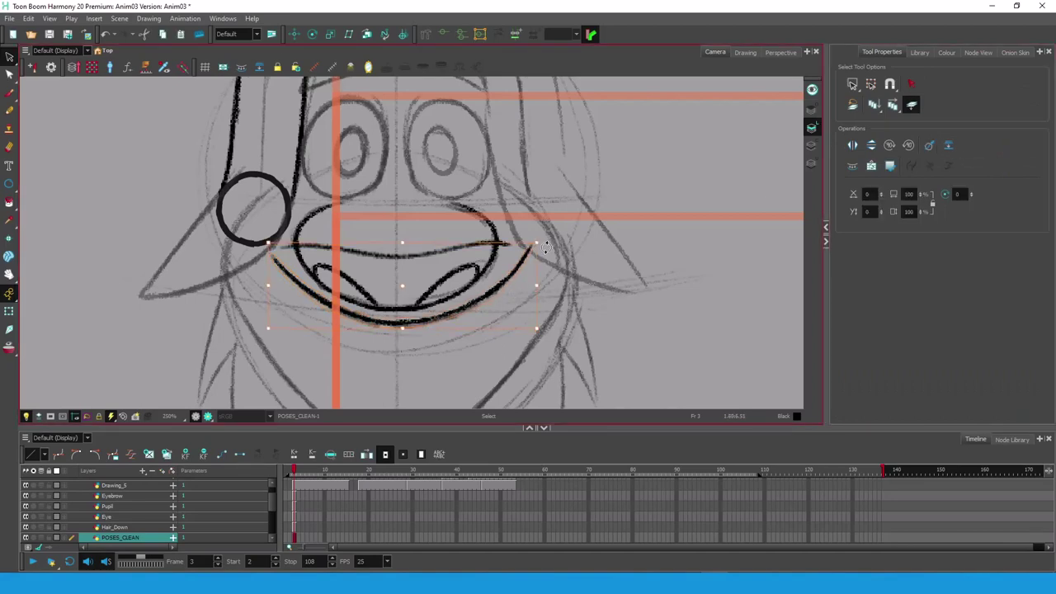
drag(543, 242, 541, 240)
click(604, 304)
click(476, 301)
click(582, 297)
- Trace the left half of the face outline on POSES_CLEAN, from the chin up around the cheek to the centre line
key(alt+b)
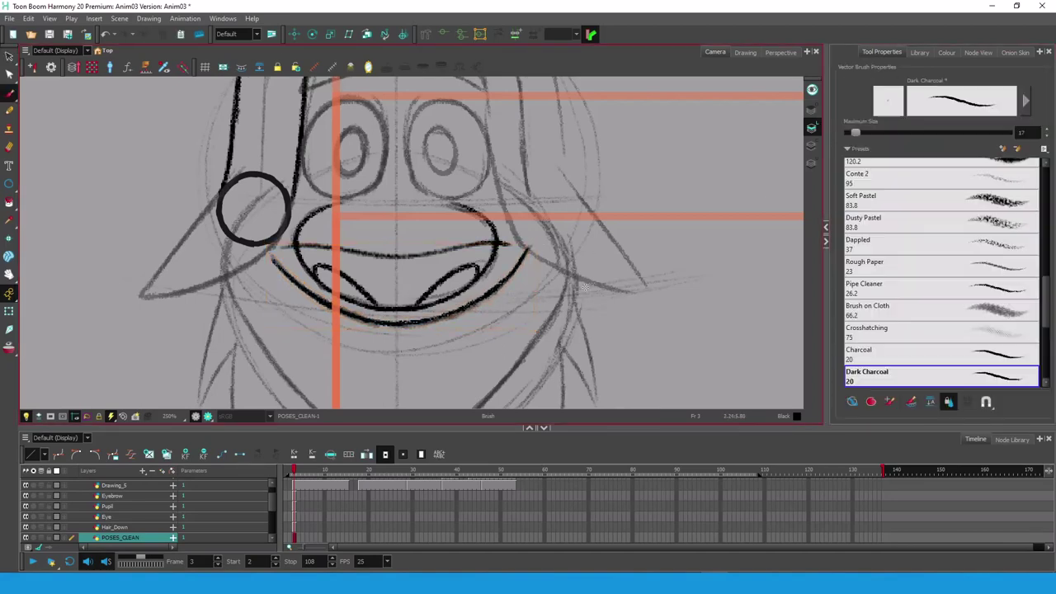
mouse_move(521, 204)
mouse_down()
mouse_move(580, 321)
mouse_move(556, 306)
mouse_up()
mouse_move(462, 399)
mouse_down()
mouse_move(484, 293)
mouse_move(470, 297)
mouse_up()
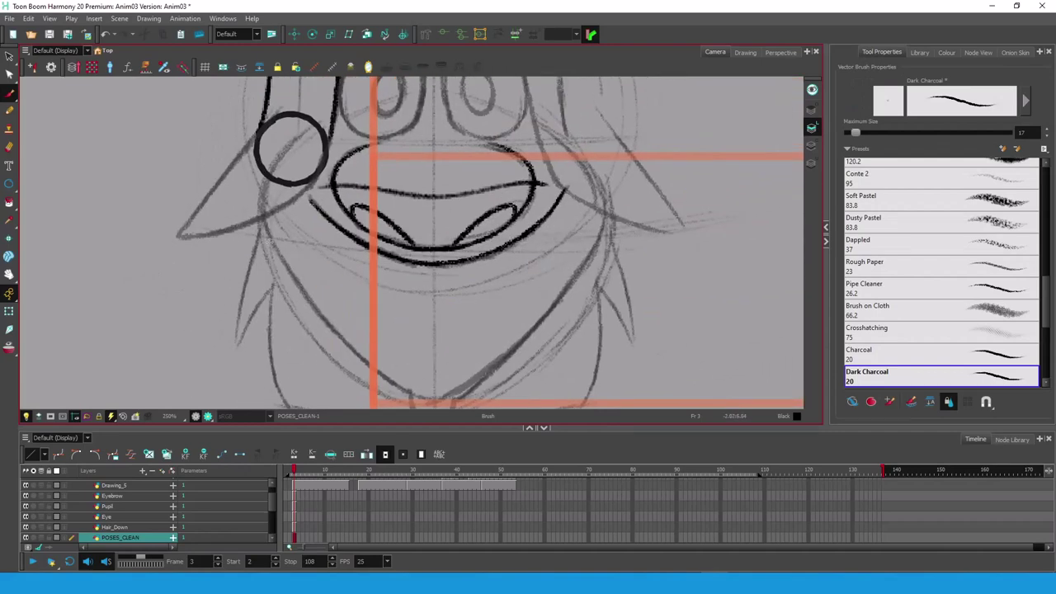
drag(268, 244, 369, 101)
mouse_move(262, 198)
mouse_down()
mouse_move(289, 273)
mouse_move(386, 379)
mouse_move(429, 397)
mouse_up()
drag(544, 294, 586, 212)
drag(470, 311, 491, 308)
mouse_move(520, 218)
mouse_down()
mouse_move(516, 253)
mouse_move(560, 377)
mouse_up()
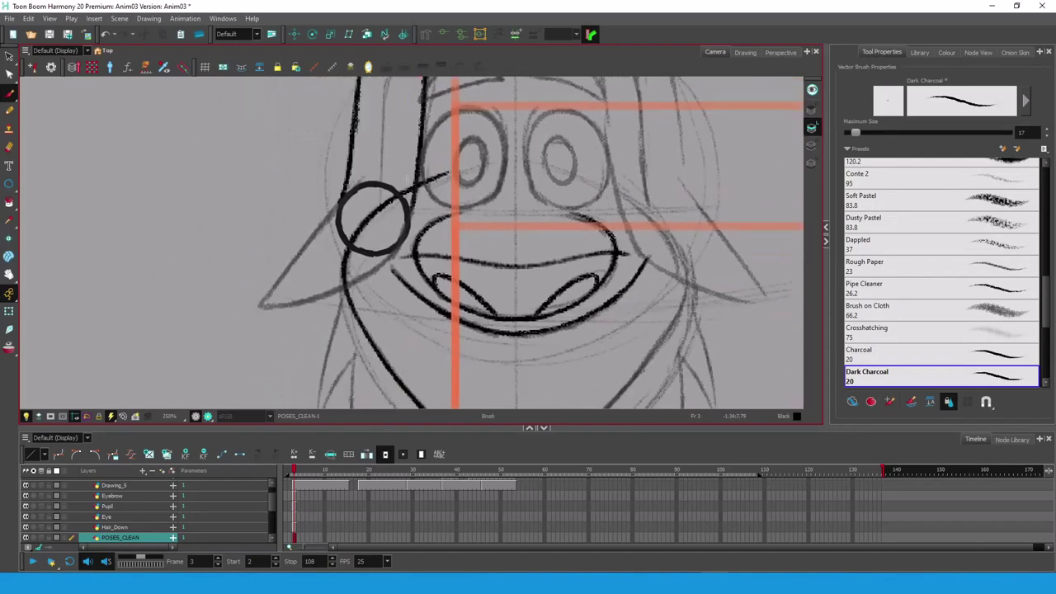
drag(441, 176, 538, 160)
drag(640, 298, 544, 238)
- Cut the muzzle and nostril strokes out of POSES_CLEAN into a new layer named Nose
scroll(544, 238, down, 2)
key(alt+s)
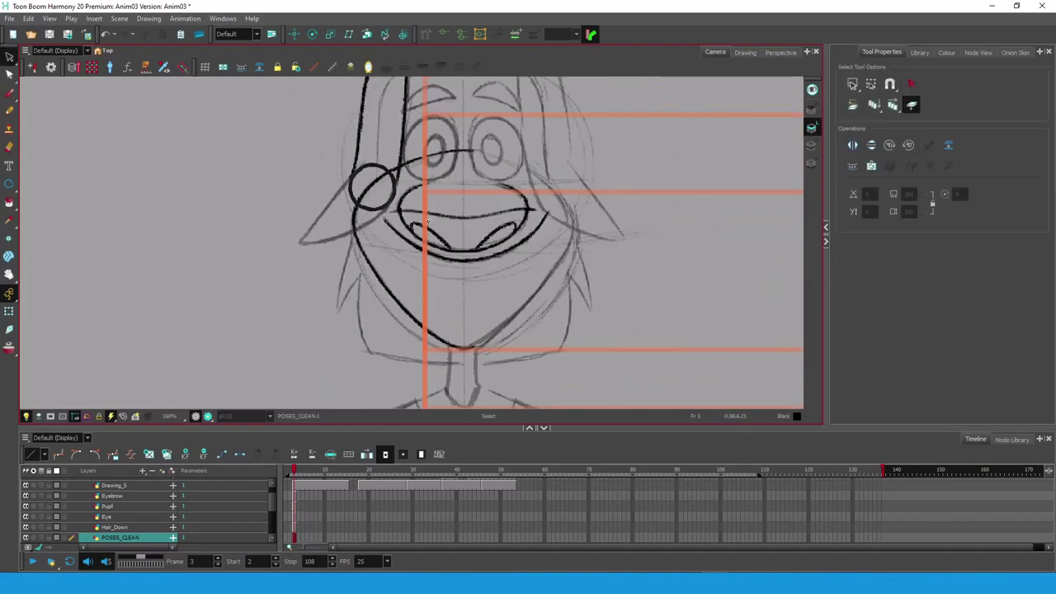
mouse_move(399, 200)
mouse_down()
mouse_move(464, 246)
mouse_move(526, 214)
mouse_up()
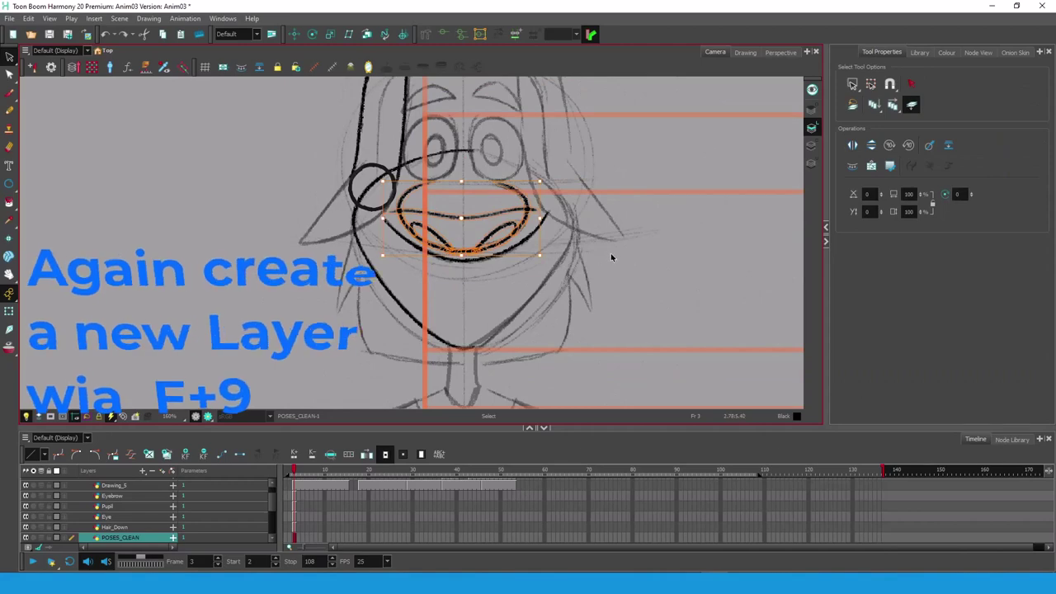
key(F9)
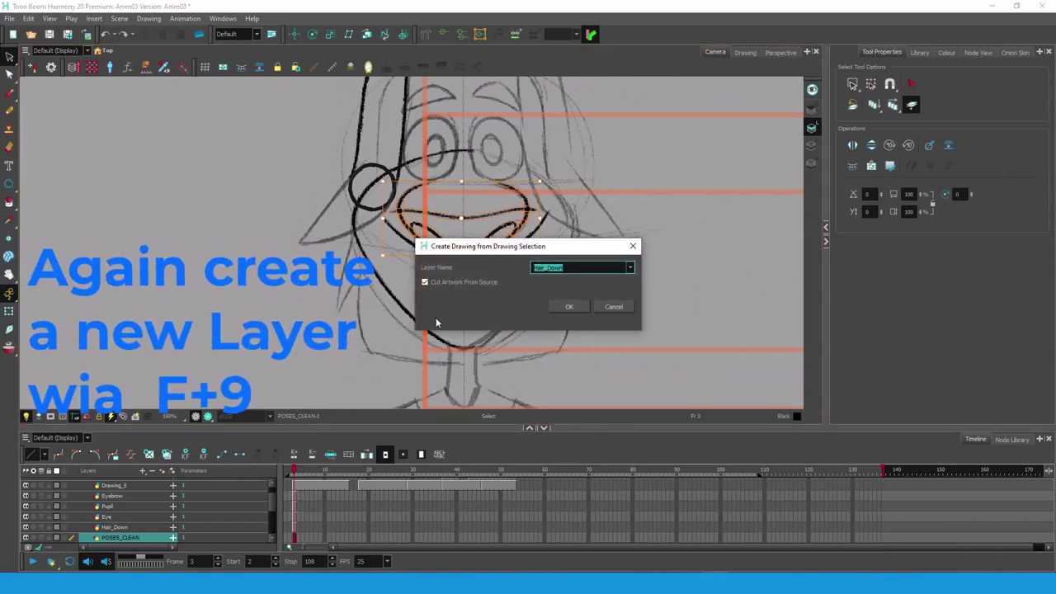
text(Nose)
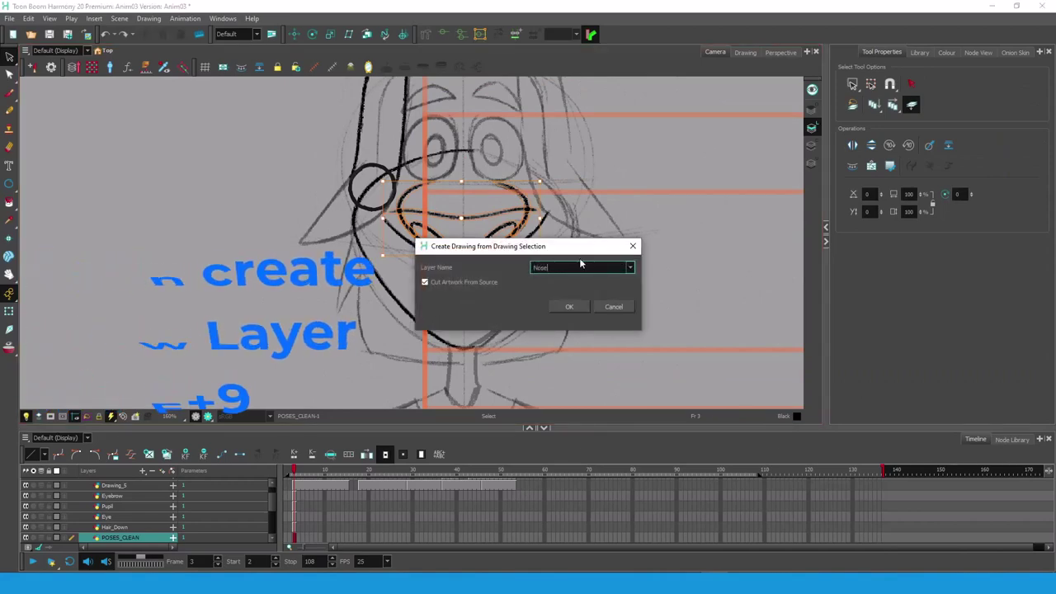
click(579, 302)
- Cut the left nostril stroke out of the Nose layer into a new layer named Nose_In
key(ctrl+space)
ctrl+click(422, 221)
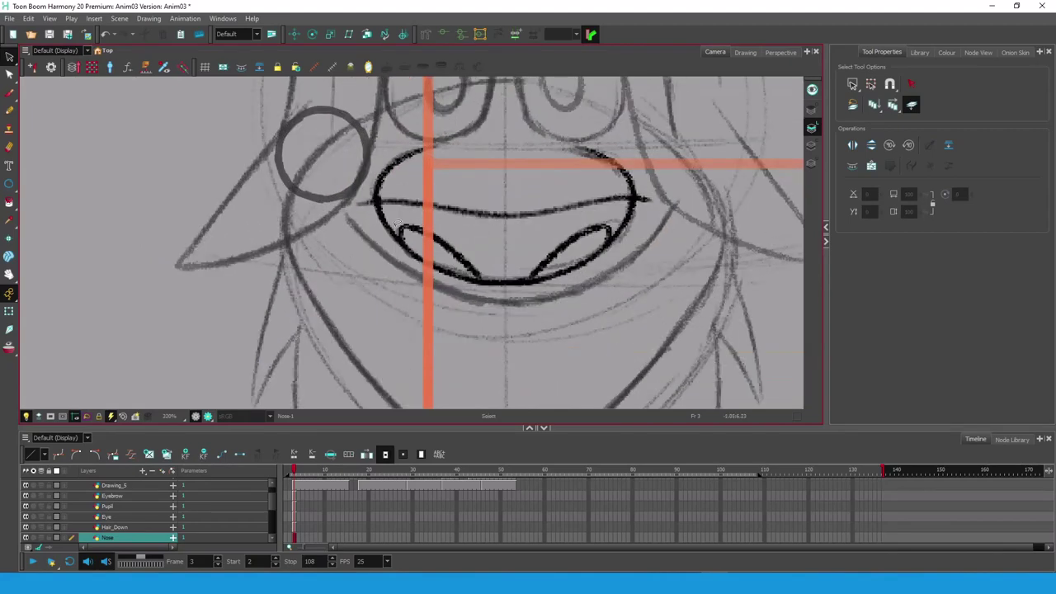
click(398, 224)
key(F9)
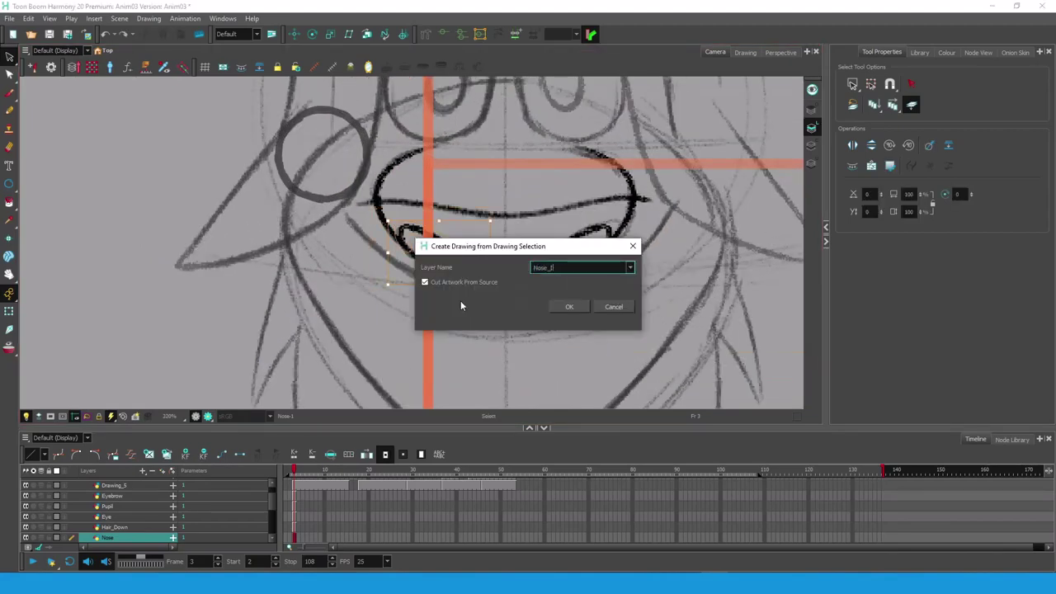
text(n)
key(Return)
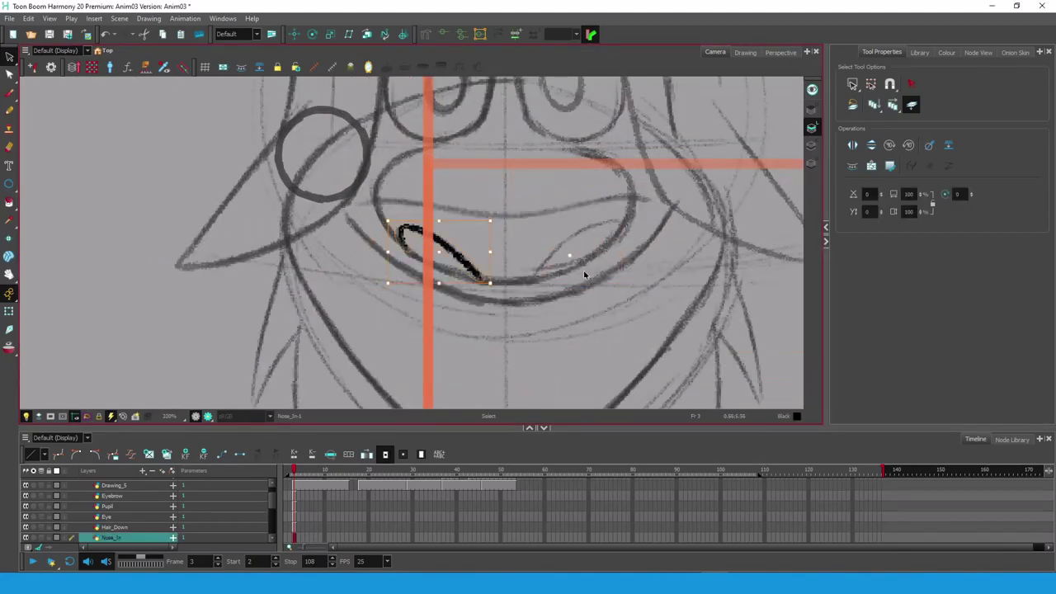
click(528, 279)
click(512, 252)
mouse_move(550, 288)
mouse_down()
mouse_move(550, 205)
mouse_move(578, 244)
mouse_up()
- Duplicate the traced left face outline on POSES_CLEAN, flip the copy horizontally, and shift it into place as the right half
key(alt+b)
key(2)
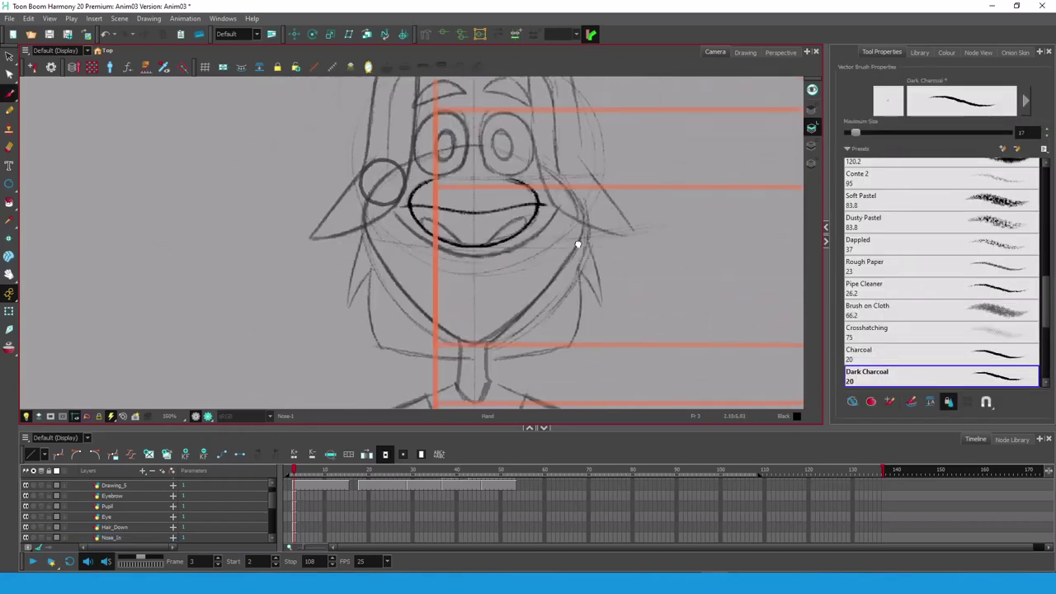
key(2)
key(alt+s)
click(397, 289)
click(412, 132)
shift+click(397, 293)
key(ctrl+c)
key(ctrl+v)
click(853, 146)
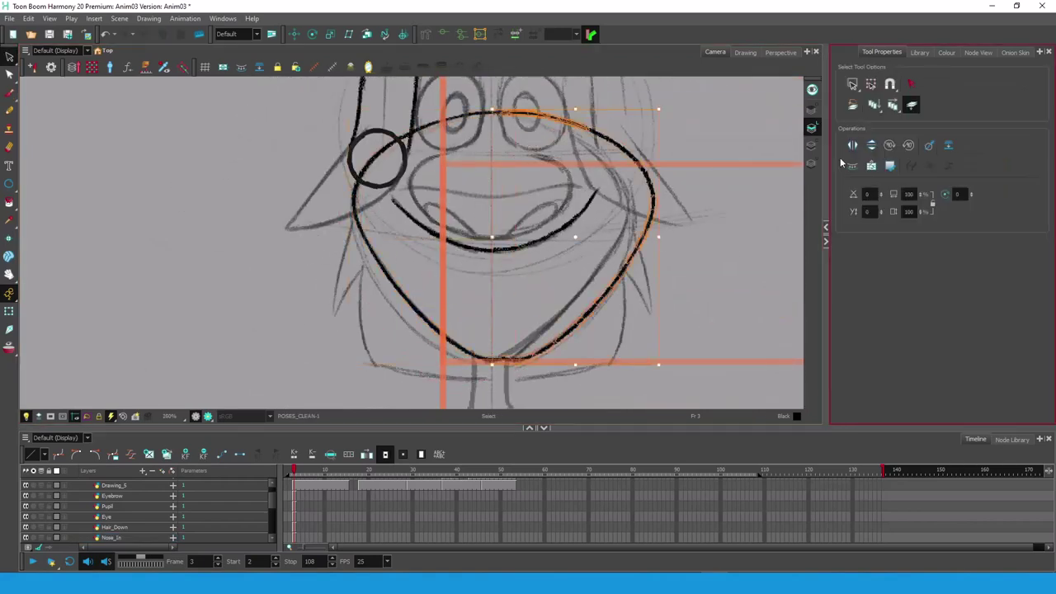
drag(621, 283, 592, 283)
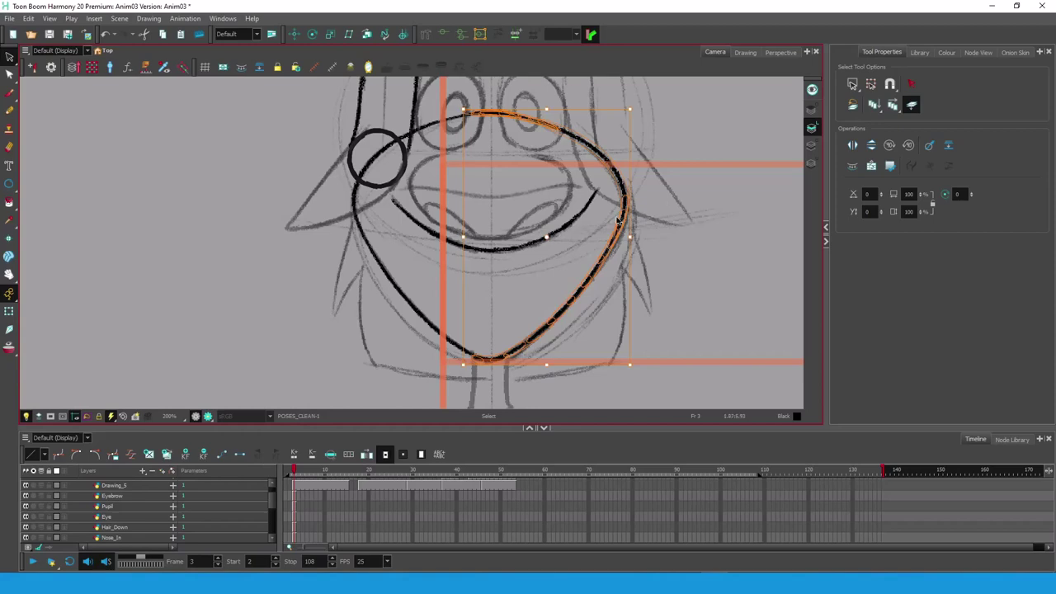
- Move the right half of the face outline into a new layer named Chin, and transfer the left half to it
key(ctrl+shift+d)
text(Chin)
key(Return)
click(426, 125)
key(Delete)
click(596, 271)
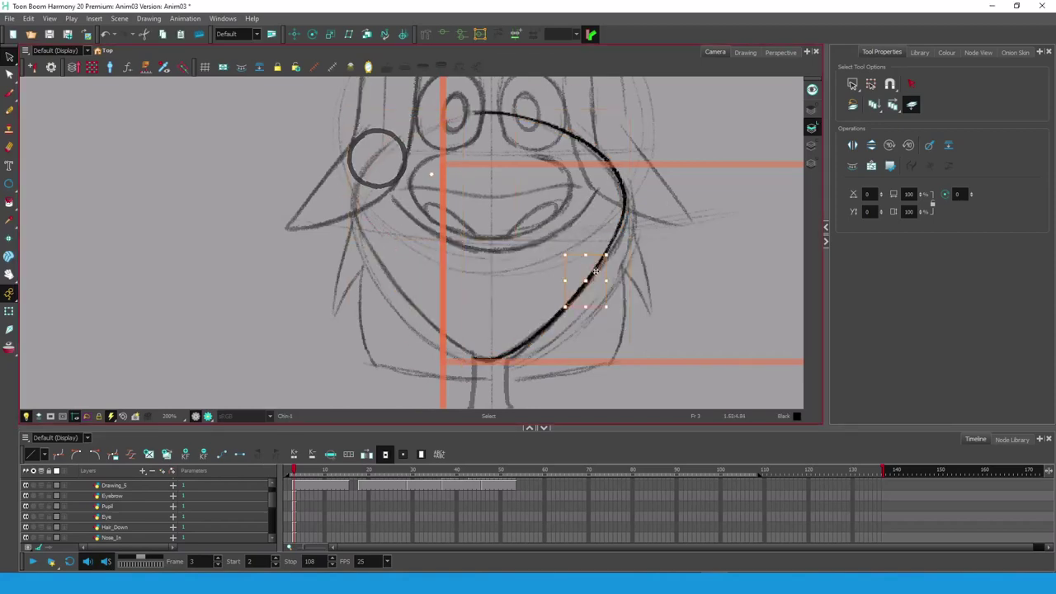
key(ctrl+v)
click(695, 220)
drag(685, 167, 683, 209)
- Add a vector drawing layer named Hair_Back
key(alt+b)
mouse_move(556, 298)
mouse_down()
mouse_move(533, 372)
mouse_move(565, 293)
mouse_up()
click(142, 471)
click(188, 474)
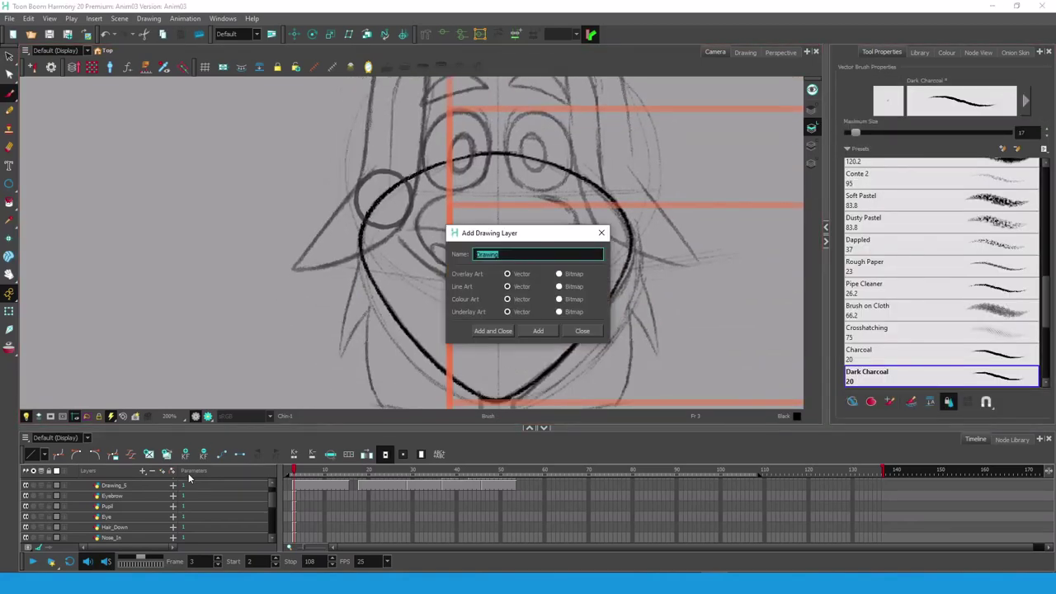
text(Hair_Back)
key(Return)
- Trace the pointed hair strand beside the left cheek on Hair_Back with the Dark Charcoal brush
drag(372, 206, 343, 354)
key(2)
drag(495, 346, 505, 205)
drag(330, 245, 402, 144)
drag(505, 122, 491, 299)
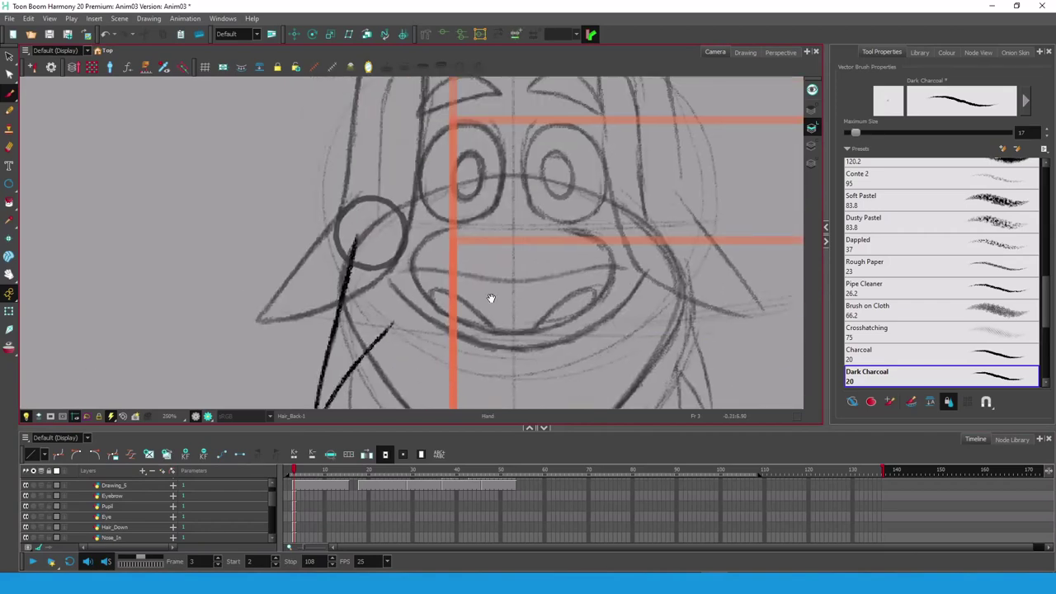
mouse_move(355, 242)
mouse_down()
mouse_move(435, 274)
mouse_move(355, 371)
mouse_up()
mouse_move(371, 363)
mouse_down()
mouse_move(449, 241)
mouse_move(355, 169)
mouse_up()
- Add a drawing layer named Hair_Back_Mid and trace the left side and lower edge of the back hair on it
click(142, 471)
click(196, 485)
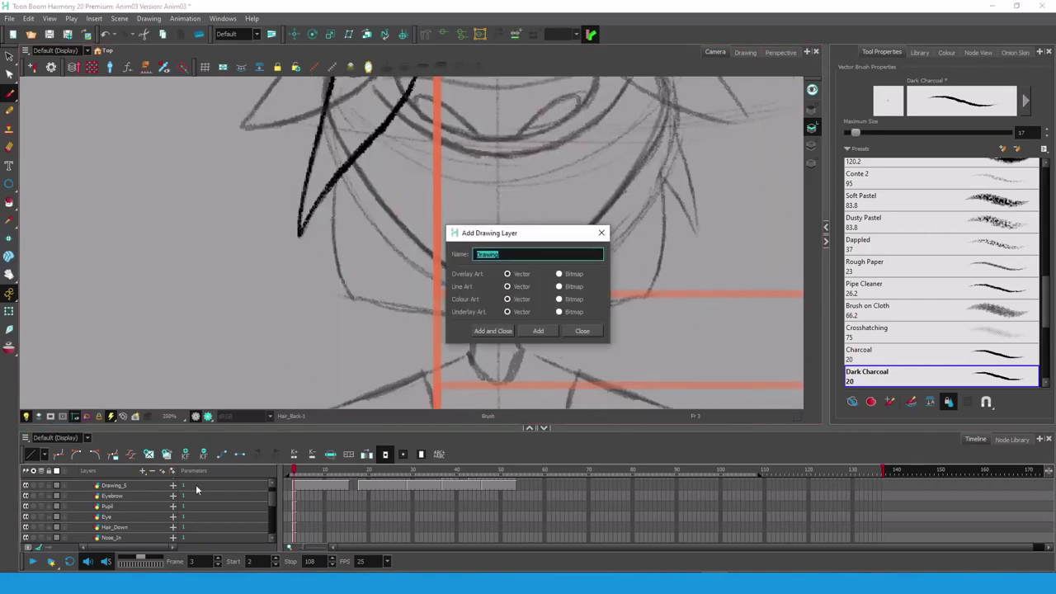
text(Hair_Back_Mid)
key(Return)
drag(495, 247, 444, 245)
mouse_move(295, 107)
mouse_down()
mouse_move(355, 305)
mouse_move(586, 298)
mouse_up()
drag(534, 270, 500, 346)
- Duplicate and flip the back hair's left side to form the right side, and close the gap at the lower corner
key(alt+s)
key(ctrl+c)
key(ctrl+v)
drag(252, 277, 584, 276)
click(852, 145)
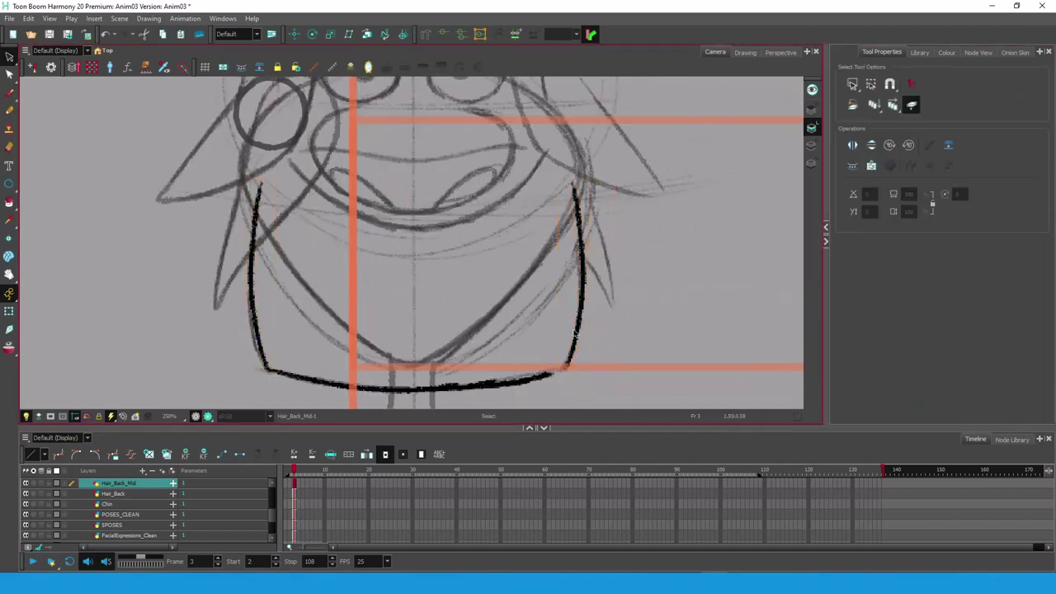
key(alt+b)
drag(546, 376, 569, 359)
- Draw a large circle over the face on Hair_Back_Mid, spanning the width between the back hair's two sides
drag(659, 244, 510, 302)
click(9, 183)
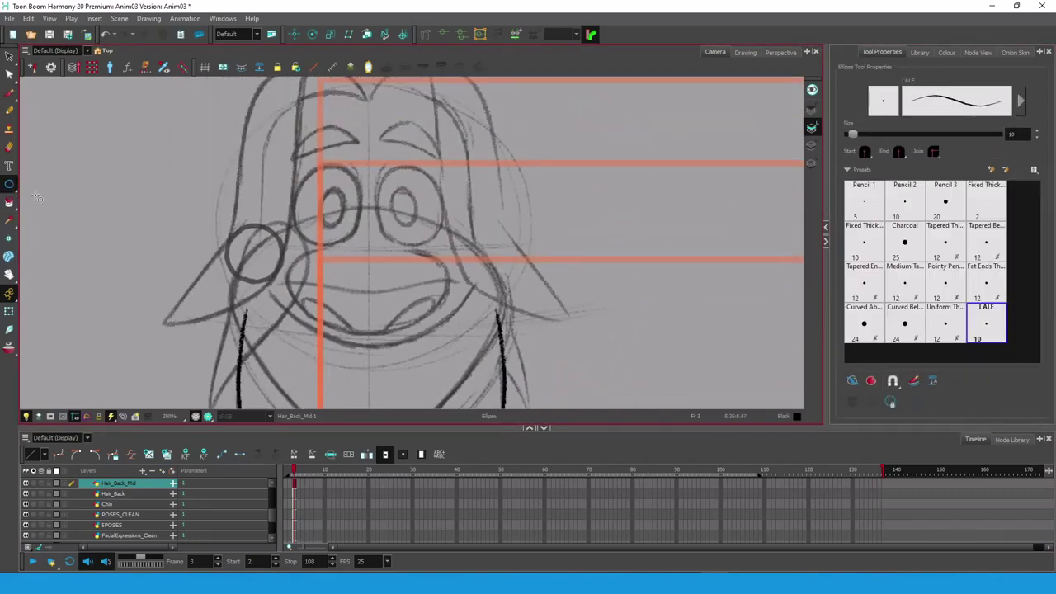
drag(374, 313, 496, 187)
key(alt+s)
drag(641, 275, 652, 233)
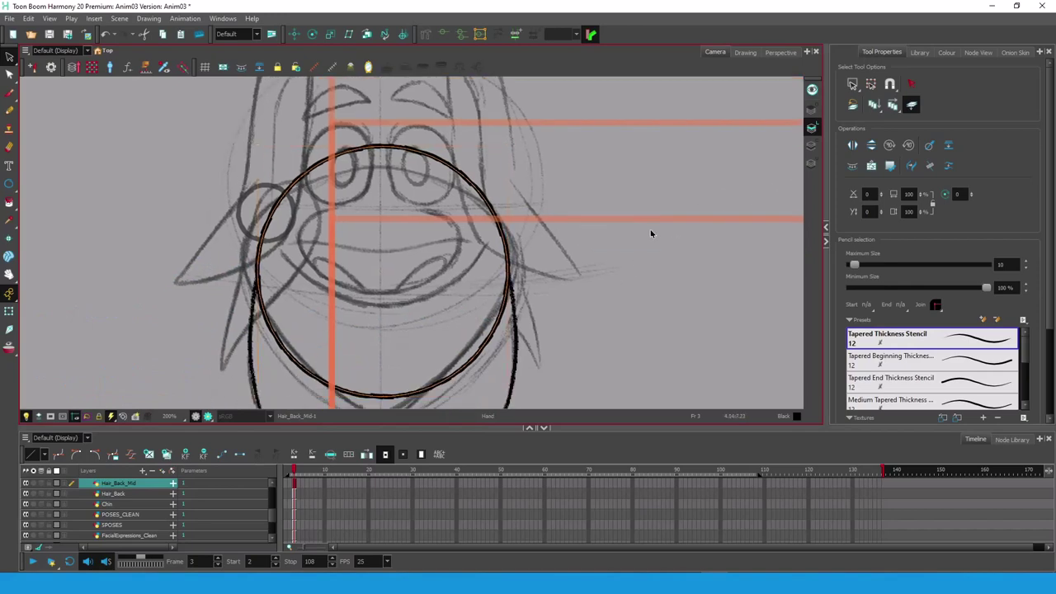
- Move the large circle to the Underlay Art of Hair_Back_Mid and recolour it Red
scroll(659, 238, down, 1)
key(ctrl+x)
click(812, 163)
key(ctrl+v)
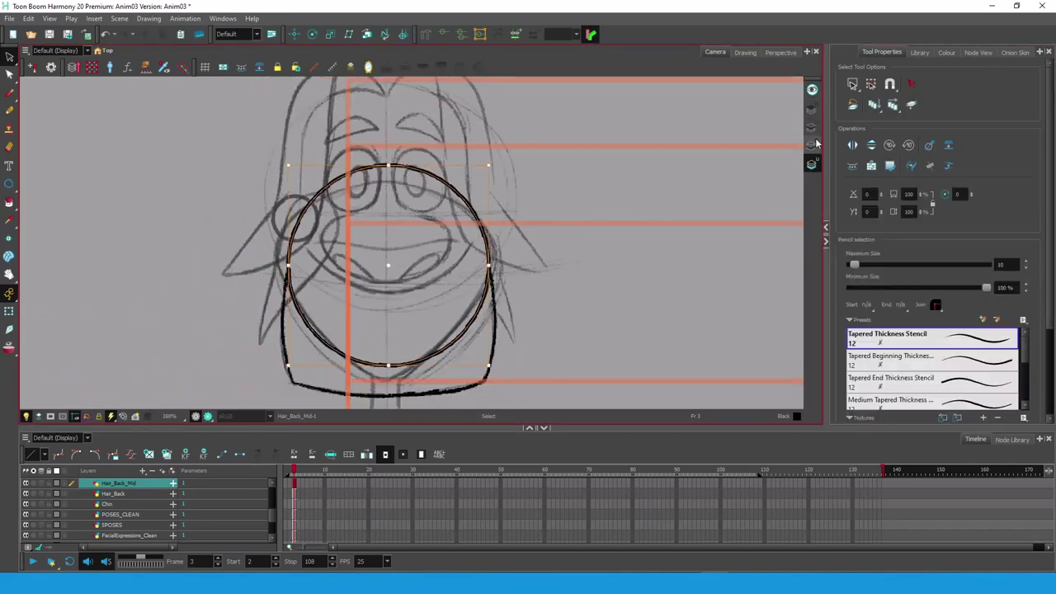
click(946, 52)
click(852, 344)
- Trace the upper arc of the red circle in black on the Line Art of Hair_Back_Mid, joining the hair's two sides
click(812, 127)
key(2)
key(2)
key(alt+b)
mouse_move(404, 283)
mouse_down()
mouse_move(453, 255)
mouse_move(451, 291)
mouse_up()
key(2)
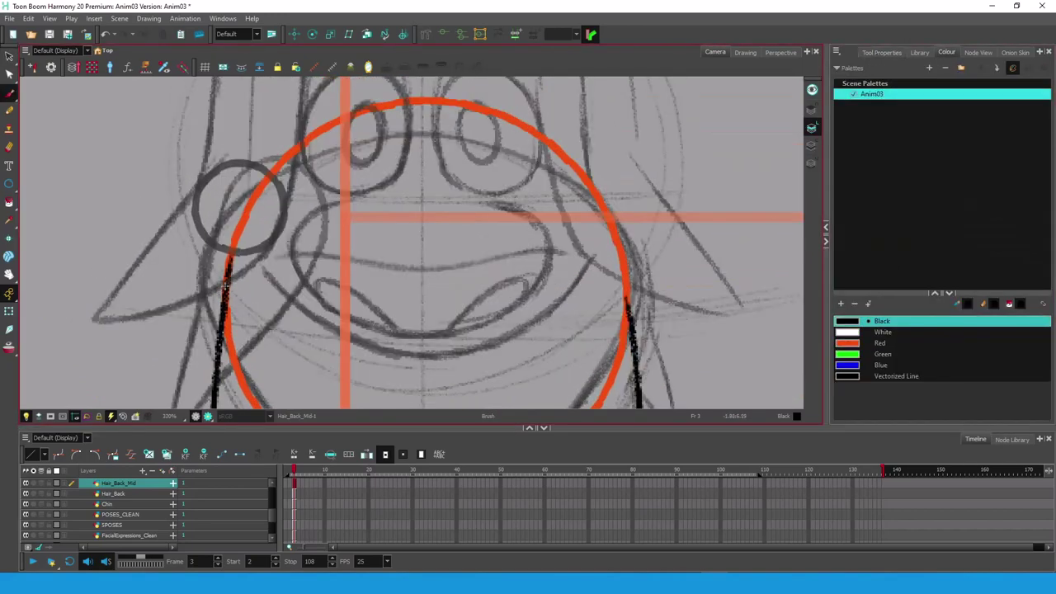
drag(225, 287, 419, 97)
key(1)
mouse_move(342, 155)
mouse_down()
mouse_move(430, 176)
mouse_move(513, 339)
mouse_up()
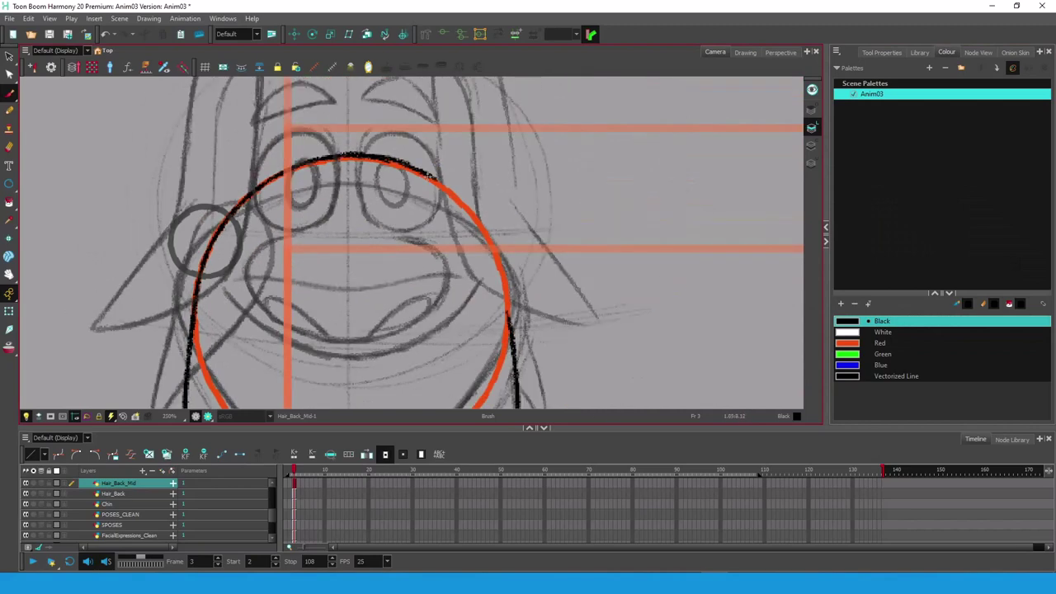
scroll(513, 339, down, 2)
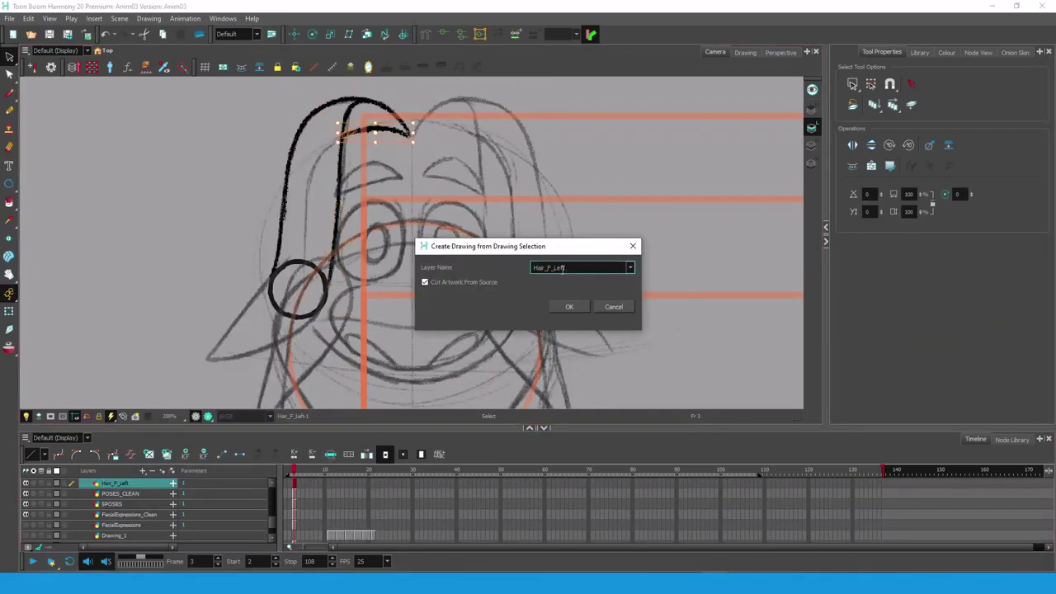
- Extract the selected fringe curve into a new Hair_F_Left_In layer, and place a smaller copy of the pivot circle at the left strand's top
key(Return)
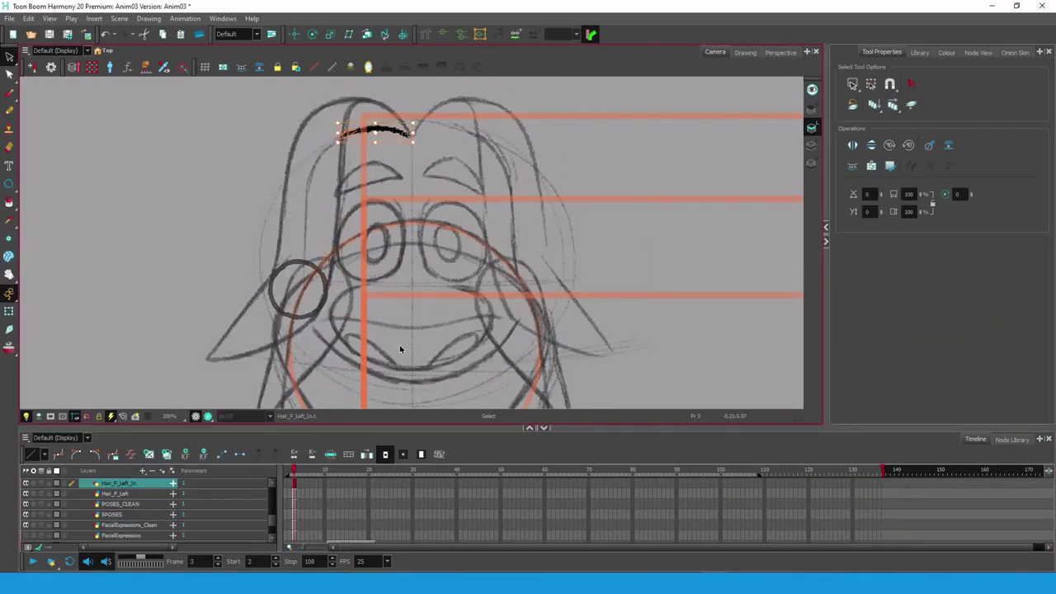
click(303, 268)
key(ctrl+c)
key(ctrl+v)
drag(304, 269, 333, 108)
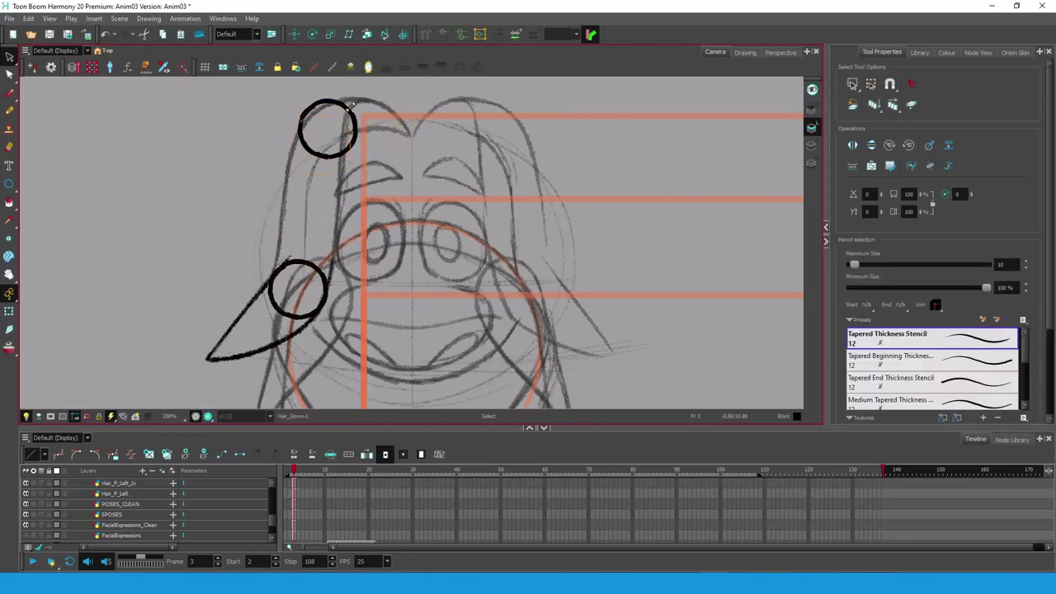
drag(300, 157, 322, 267)
scroll(322, 267, up, 1)
click(551, 261)
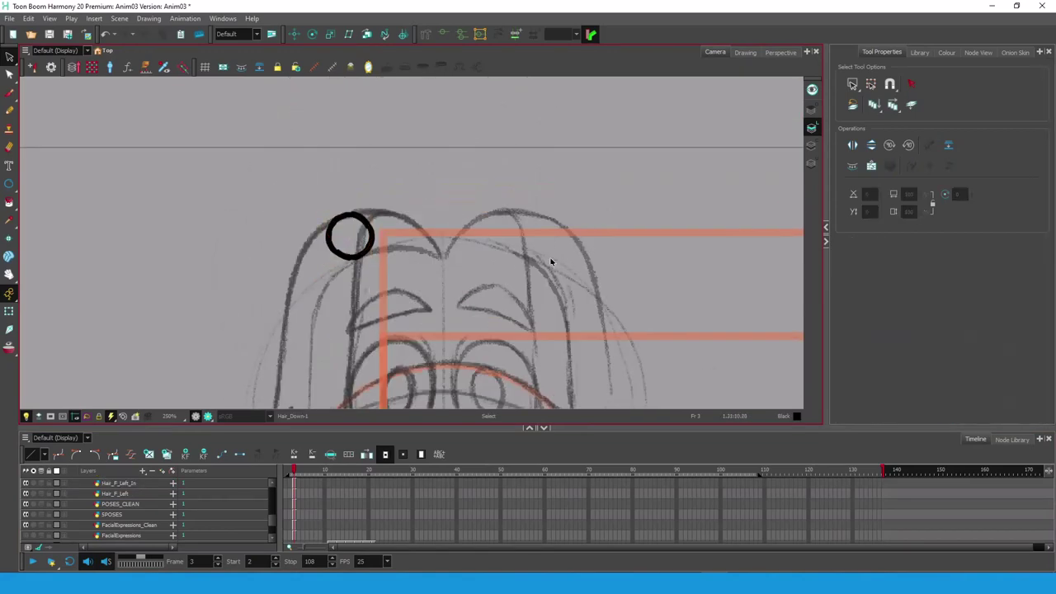
scroll(504, 283, down, 1)
scroll(504, 283, up, 1)
- Move the small pivot circle from Hair_Down to the Hair_F_Left_In layer
click(349, 258)
key(ctrl+x)
click(119, 484)
key(ctrl+v)
click(586, 266)
- Split the upper outline of Hair_F_Left near its peak and move the arc toward the centre parting to Hair_F_Left_In
click(119, 493)
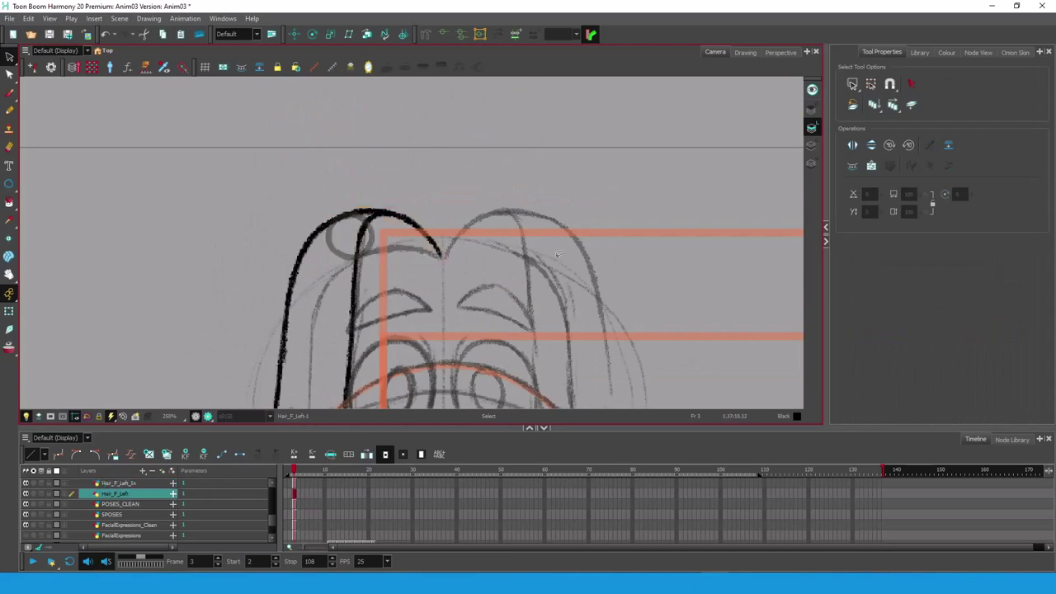
click(9, 75)
drag(386, 203, 398, 231)
click(9, 57)
click(422, 231)
key(ctrl+x)
click(119, 484)
key(ctrl+v)
key(alt+b)
scroll(400, 218, up, 2)
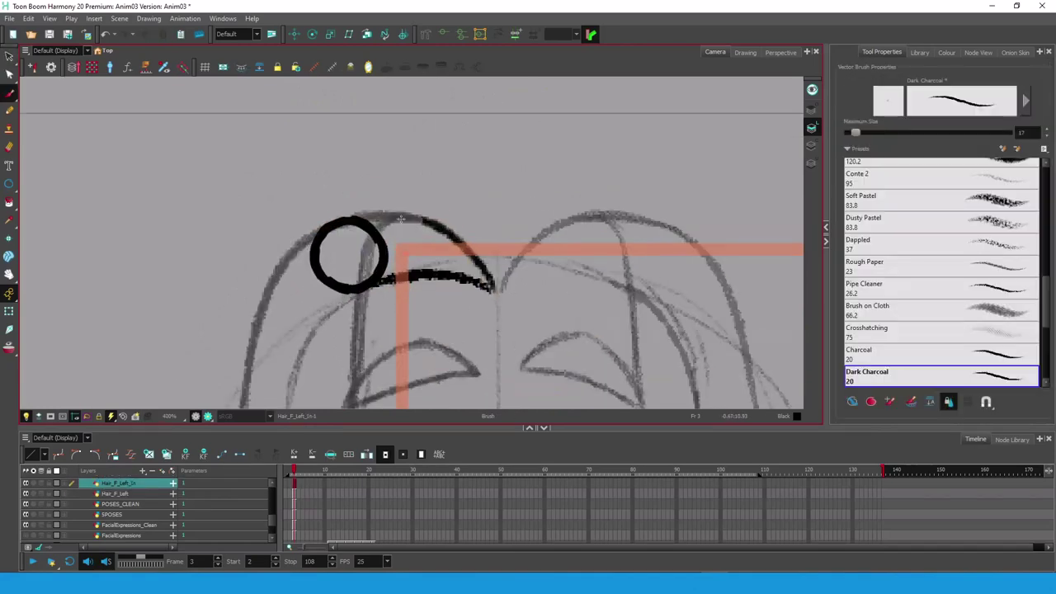
- Extend the upper outline of Hair_F_Left_In to the pivot circle and smooth where its contour meets the circle
scroll(595, 263, down, 3)
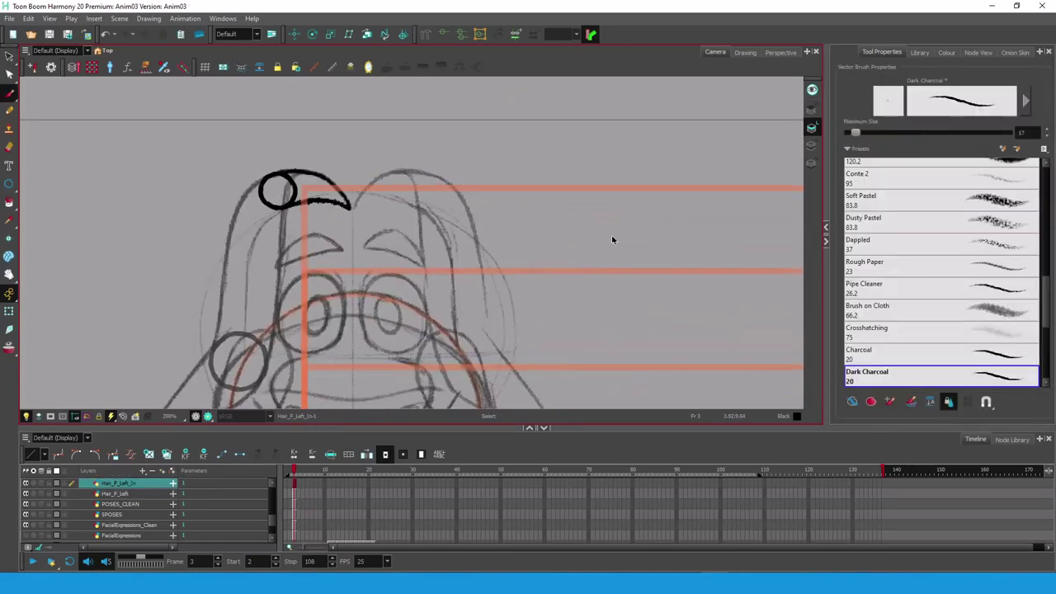
key(alt+s)
scroll(347, 174, up, 4)
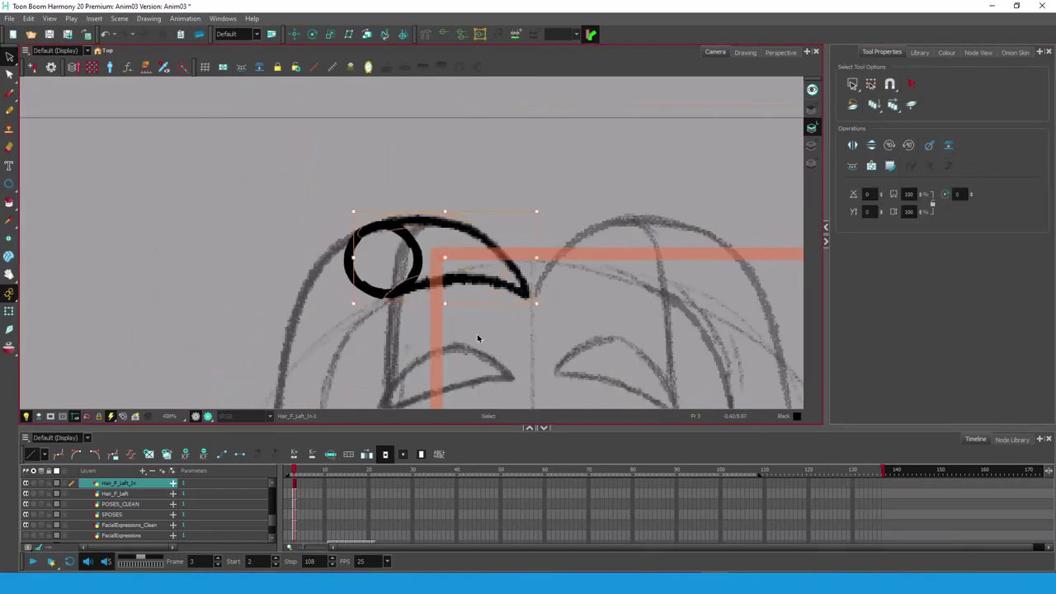
key(alt+q)
scroll(470, 167, down, 1)
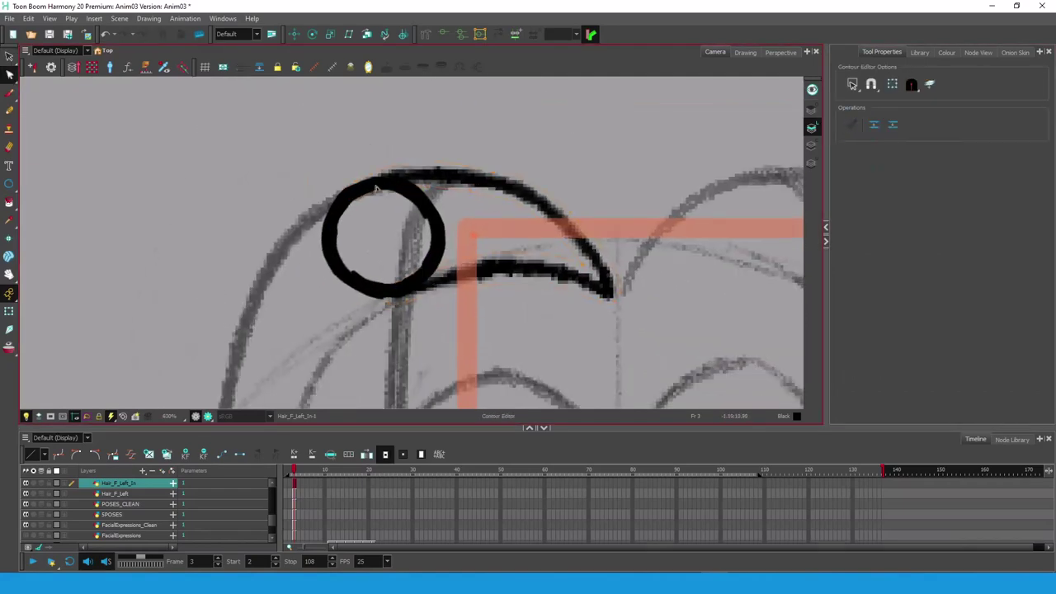
scroll(413, 184, down, 1)
scroll(670, 250, down, 2)
key(alt+b)
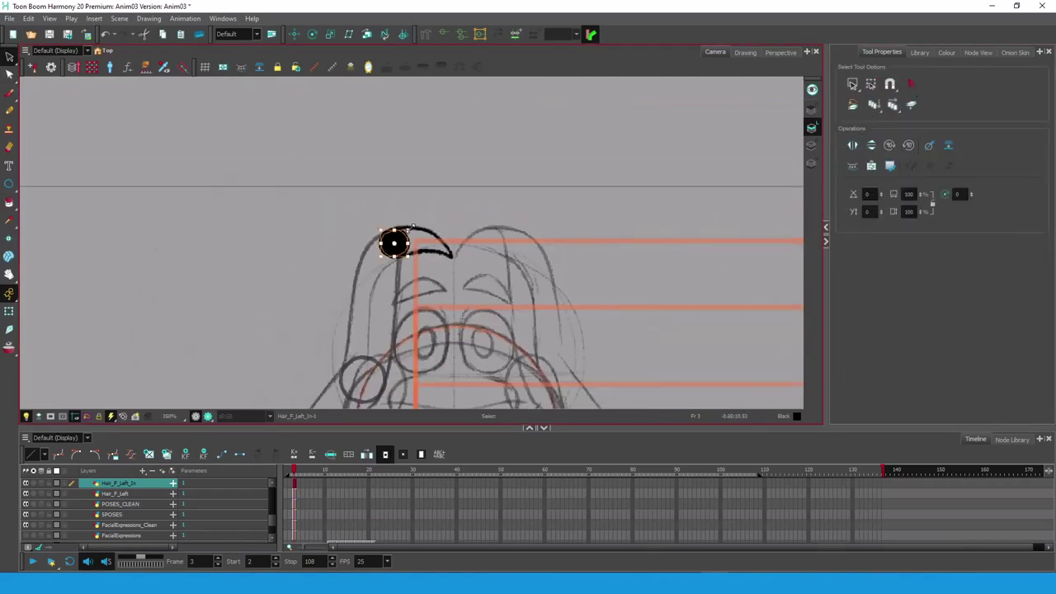
- Trace both sides of the neck in black charcoal and draw a pivot circle at the base of the neck
scroll(669, 250, down, 3)
scroll(569, 233, up, 3)
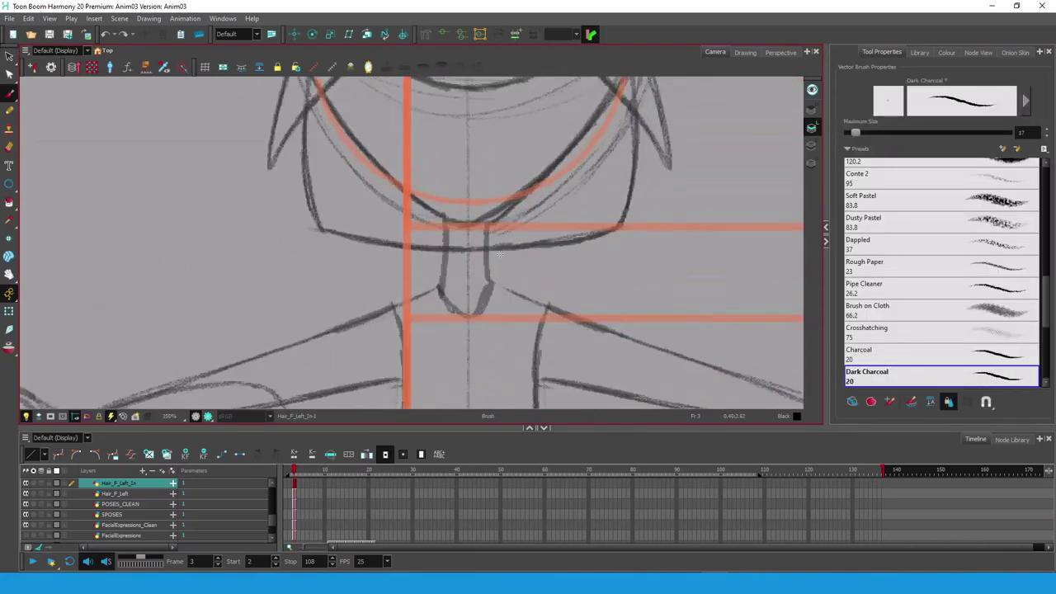
drag(459, 189, 450, 330)
drag(502, 186, 517, 328)
click(9, 184)
drag(450, 299, 517, 365)
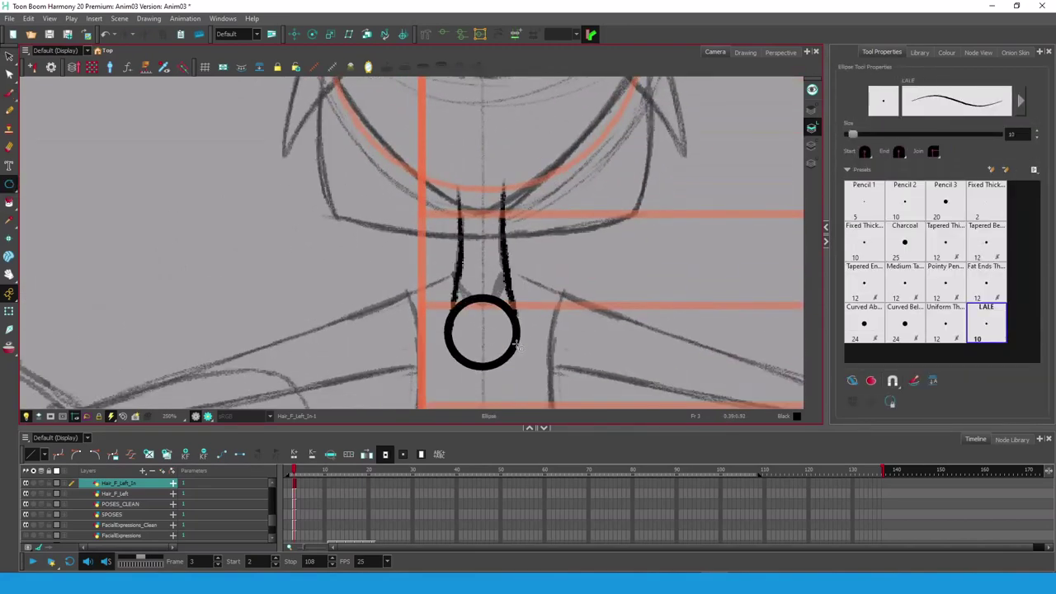
- Duplicate the neck's base circle and place a smaller copy where the neck meets the chin
key(alt+s)
click(455, 354)
key(ctrl+c)
key(ctrl+v)
drag(507, 309, 508, 160)
key(alt+b)
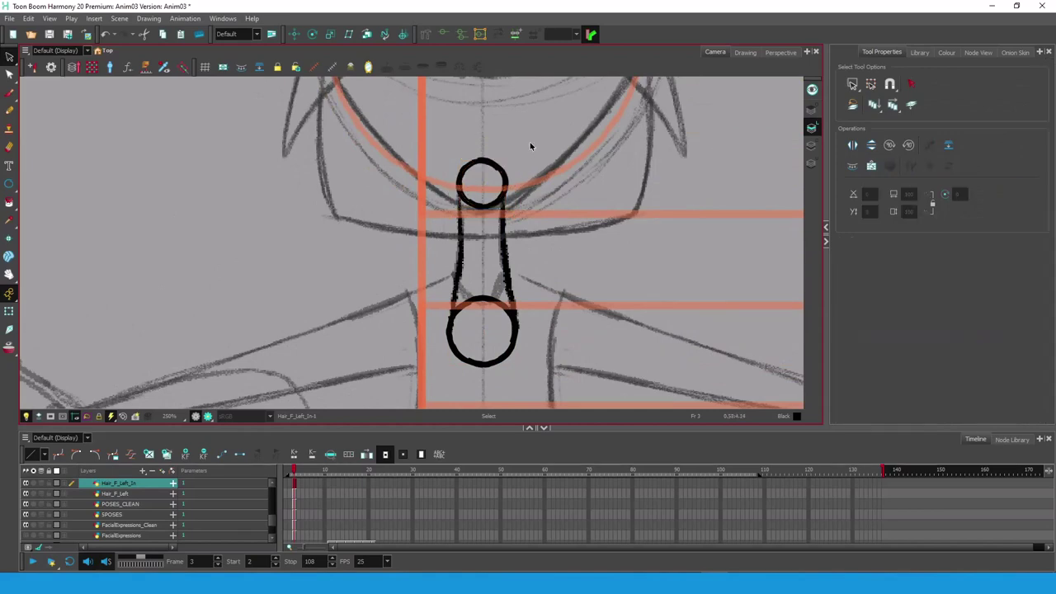
- Draw a V-shaped line across the base of the neck, with its tip at the lower pivot circle, and check its contour
scroll(536, 174, up, 1)
scroll(556, 218, down, 2)
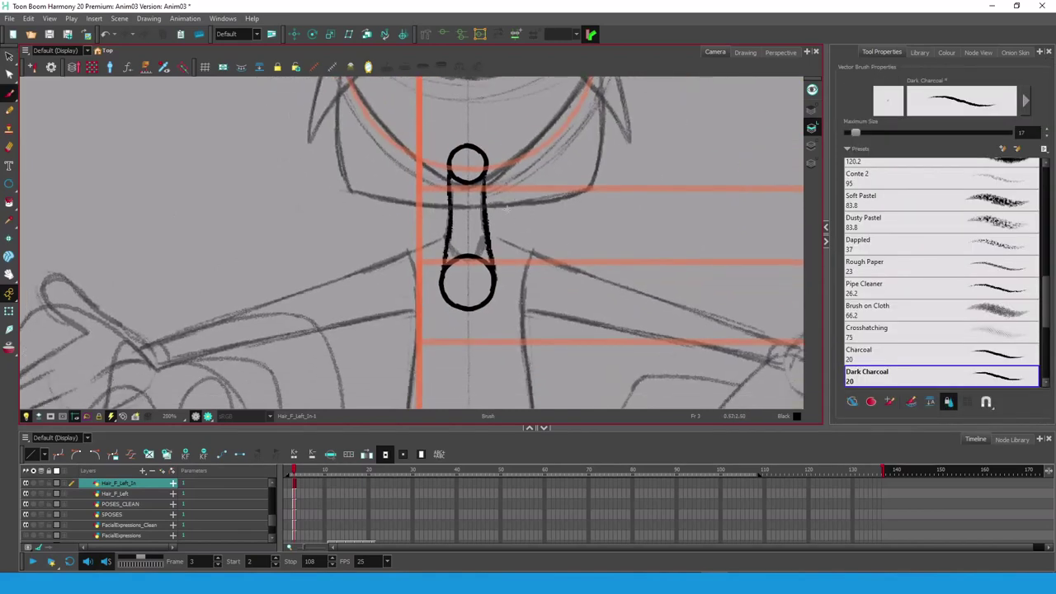
drag(423, 210, 511, 211)
key(alt+q)
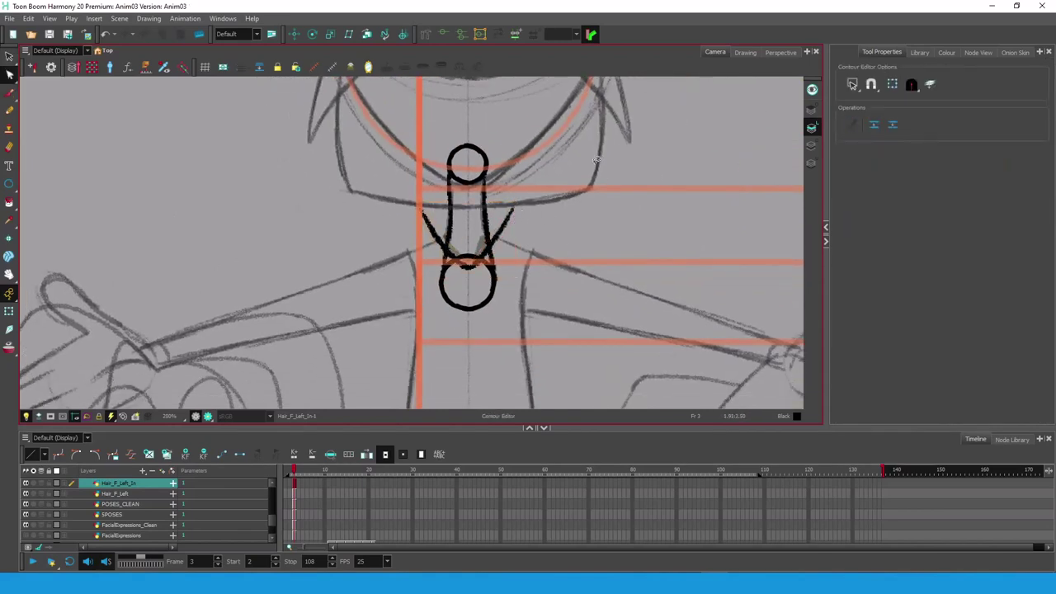
key(alt+b)
mouse_move(547, 299)
mouse_down()
mouse_move(608, 224)
mouse_move(528, 331)
mouse_move(564, 273)
mouse_up()
scroll(528, 330, down, 4)
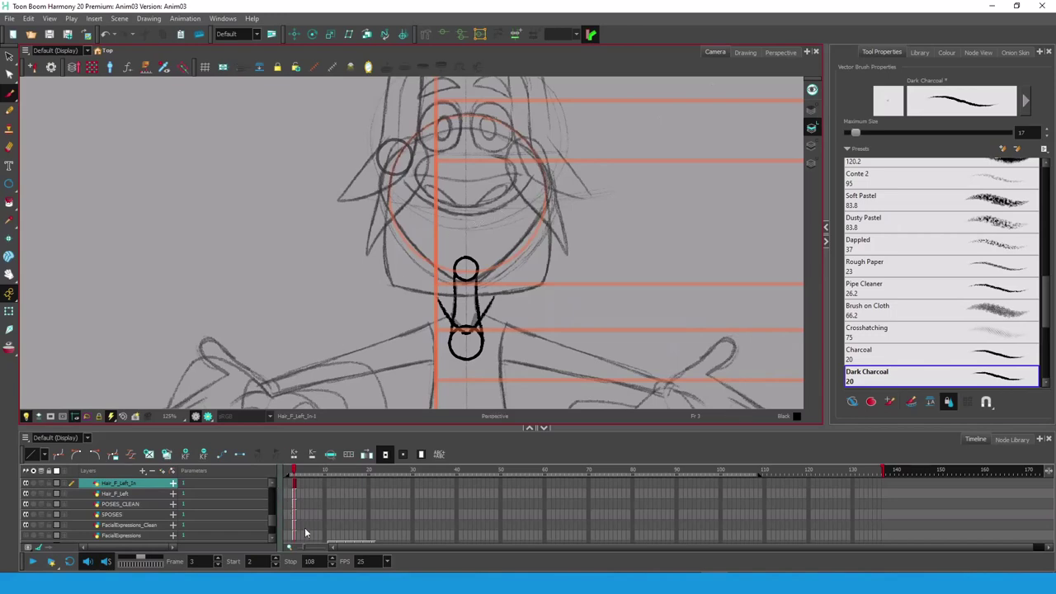
- Select all character layers from SPOSES up to Eyebrow and group them with a composite
click(313, 446)
drag(341, 426, 340, 412)
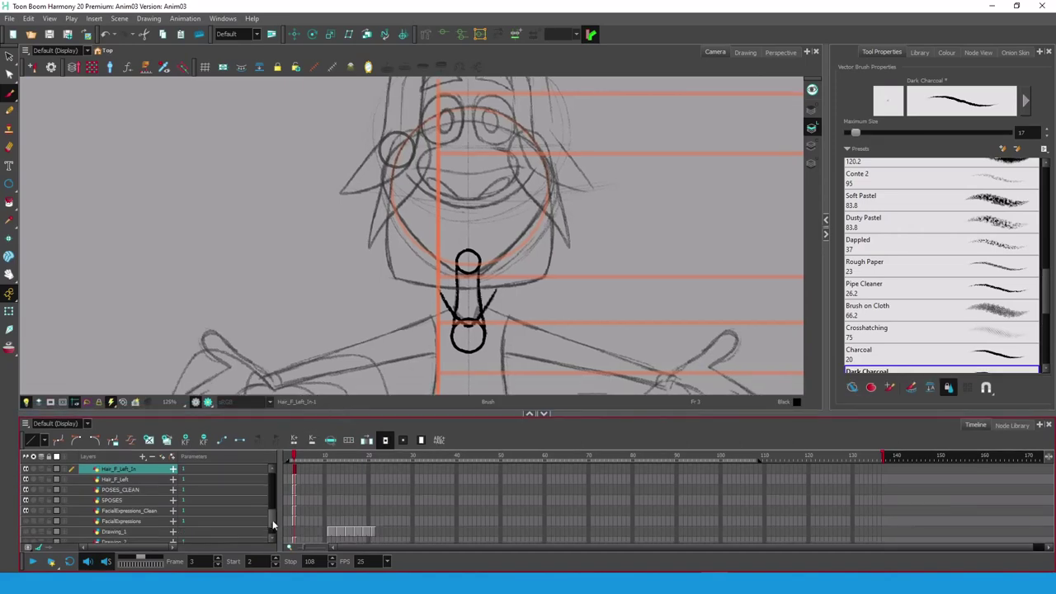
scroll(271, 524, down, 2)
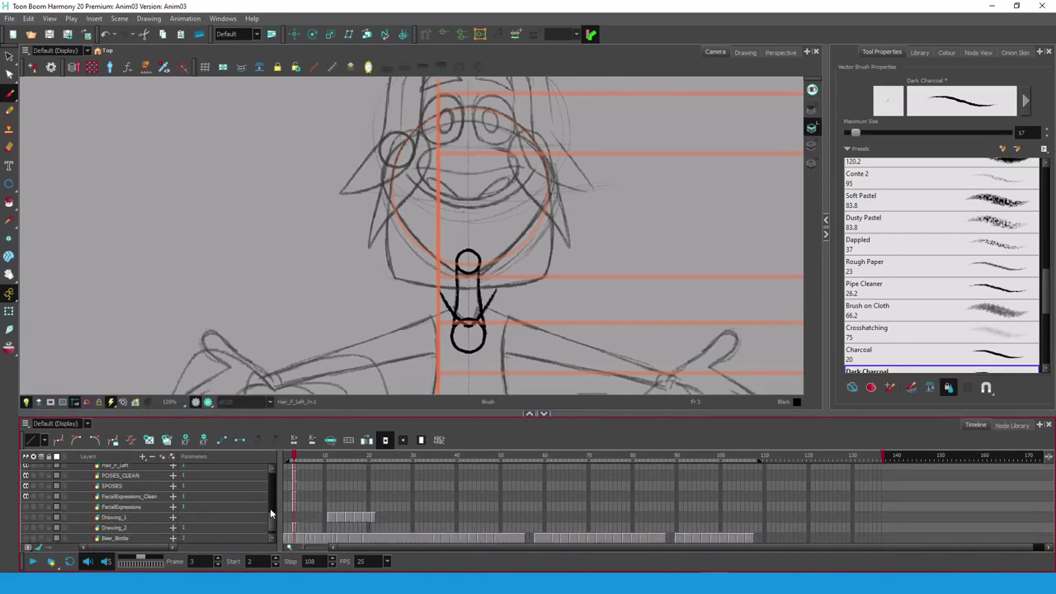
click(141, 486)
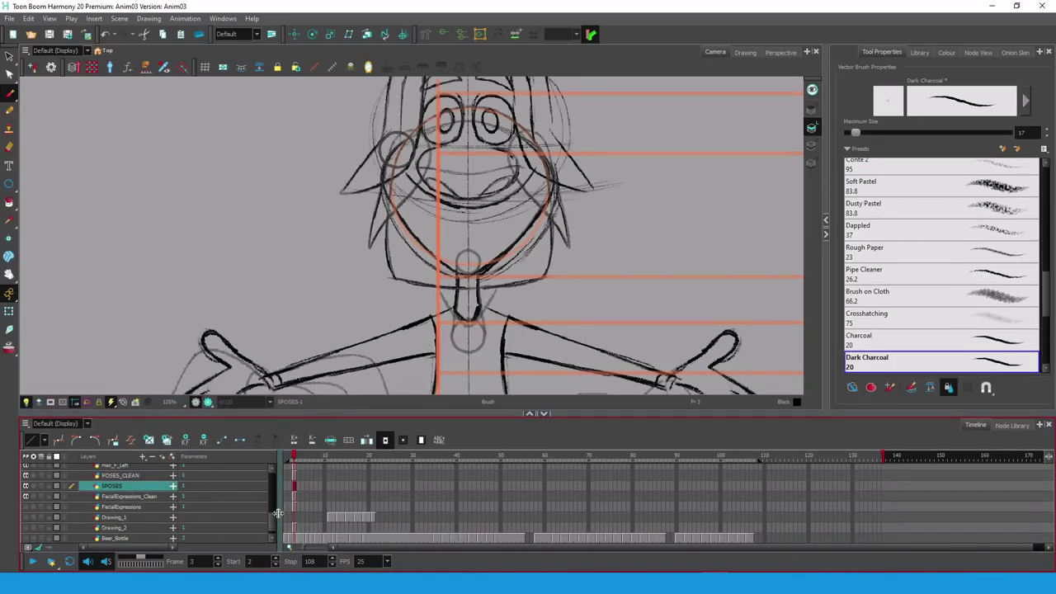
drag(520, 293, 522, 256)
scroll(522, 257, down, 1)
key(shift+t)
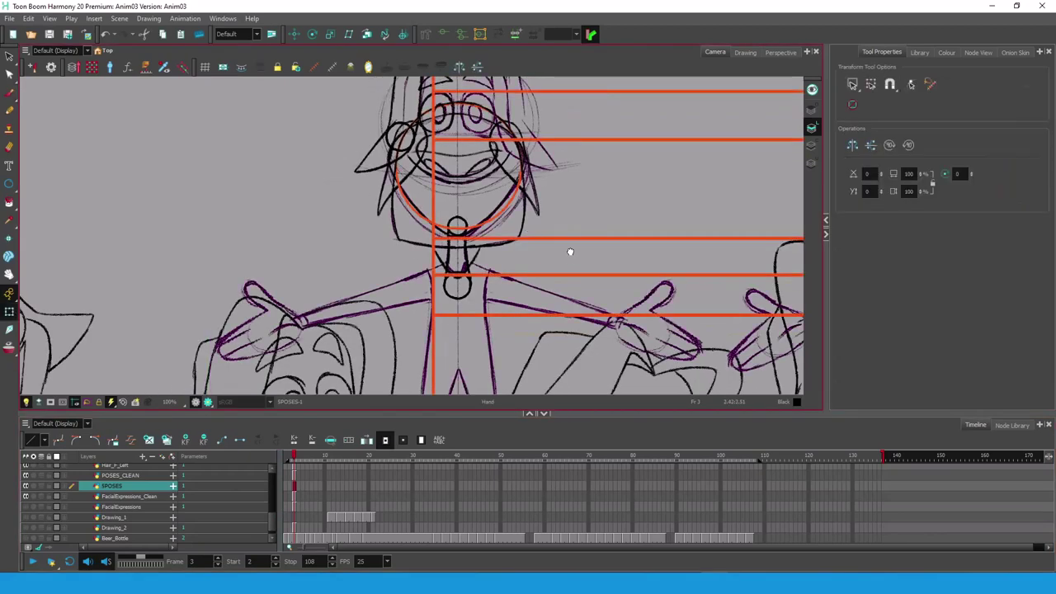
scroll(569, 252, down, 2)
scroll(146, 513, up, 2)
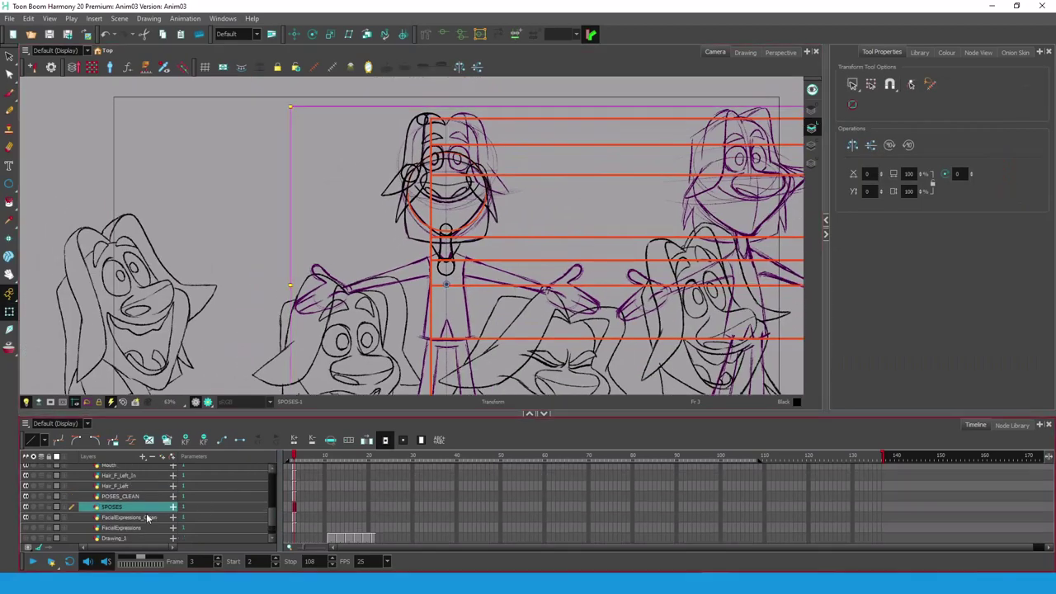
drag(269, 513, 276, 464)
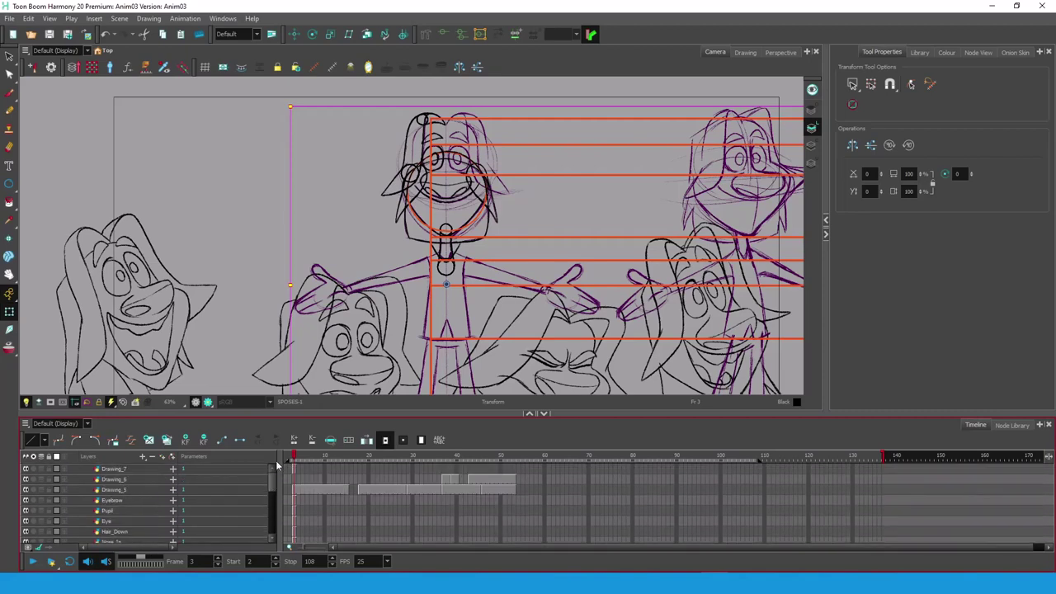
shift+click(136, 500)
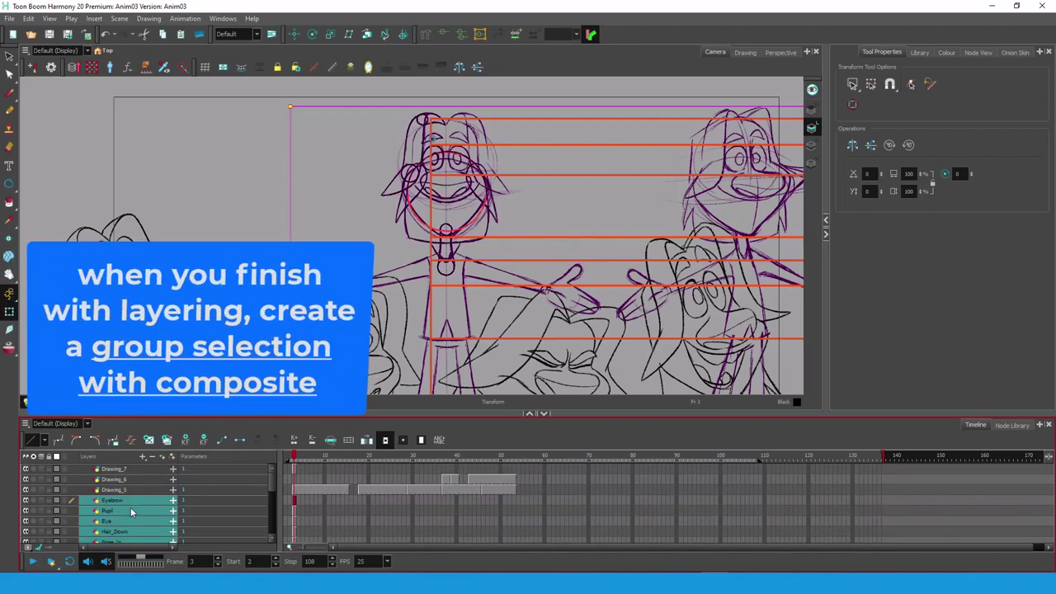
right_click(130, 508)
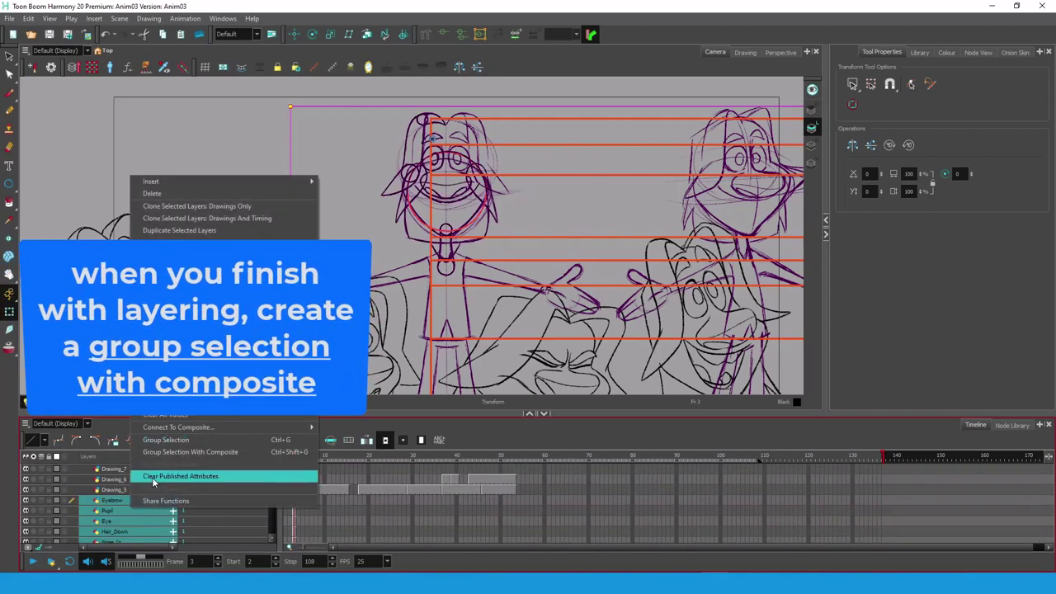
click(218, 452)
click(114, 501)
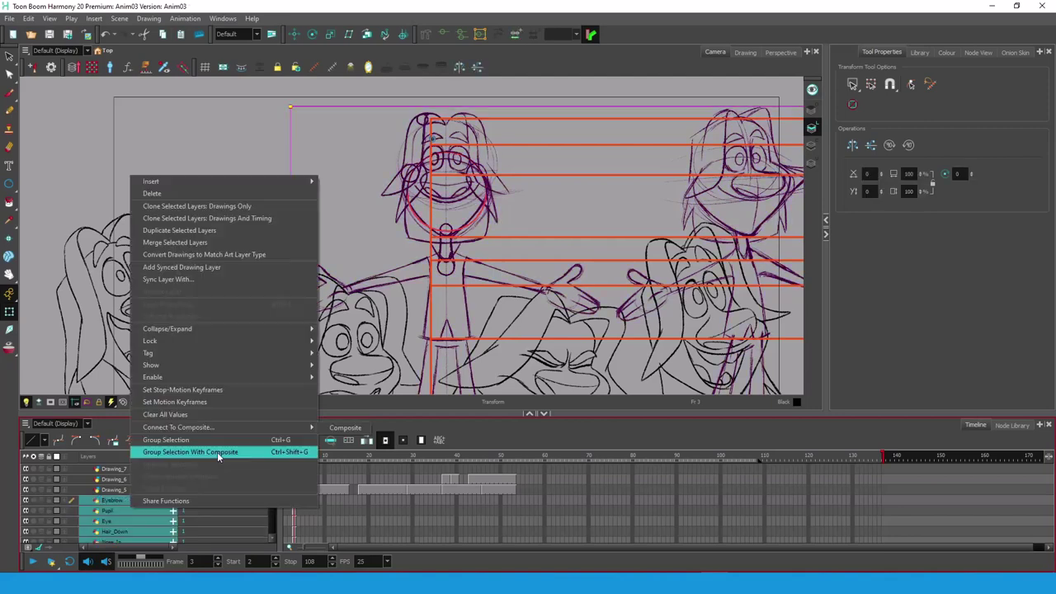
click(217, 452)
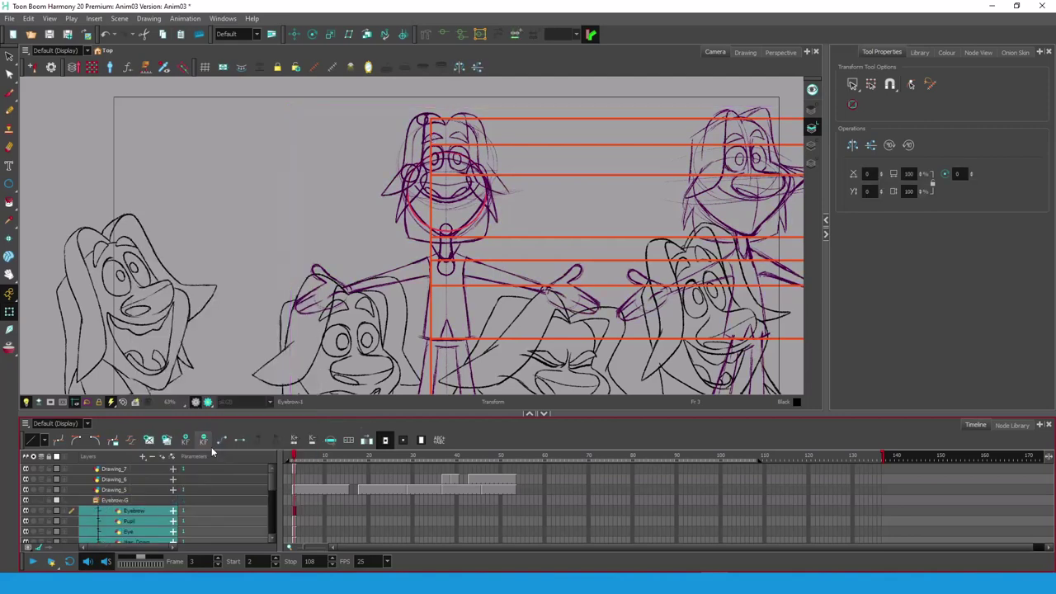
- Rename the new layer group to Character-G
click(113, 501)
double_click(116, 502)
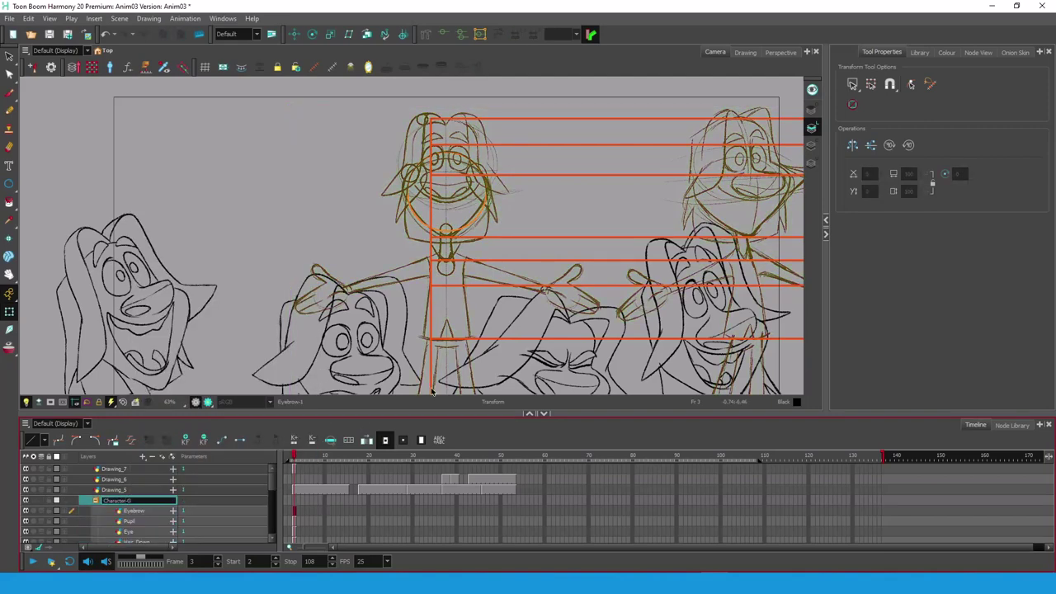
click(432, 392)
click(95, 500)
- On frame 2 of POSES_CLEAN, trace the left half of the head outline from the hair parting down to below the mouth
click(287, 501)
drag(291, 456, 286, 453)
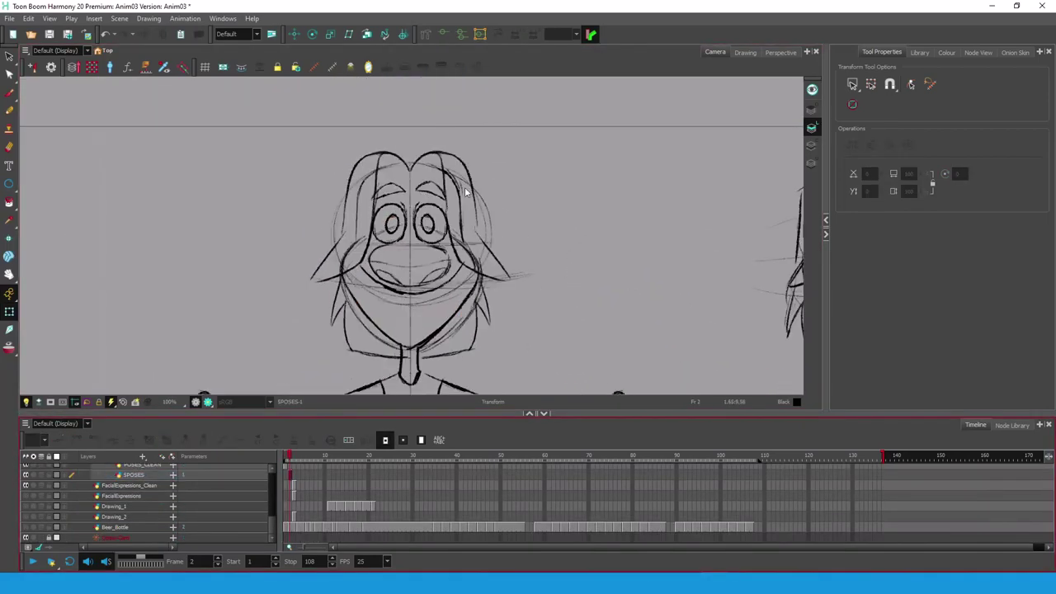
click(424, 314)
key(alt+b)
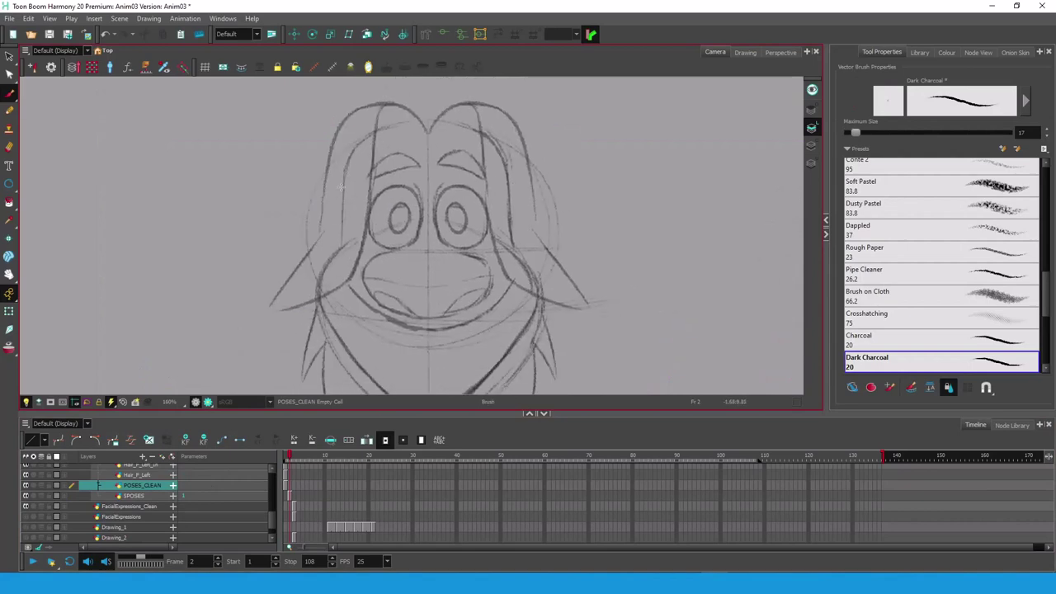
drag(344, 165, 437, 120)
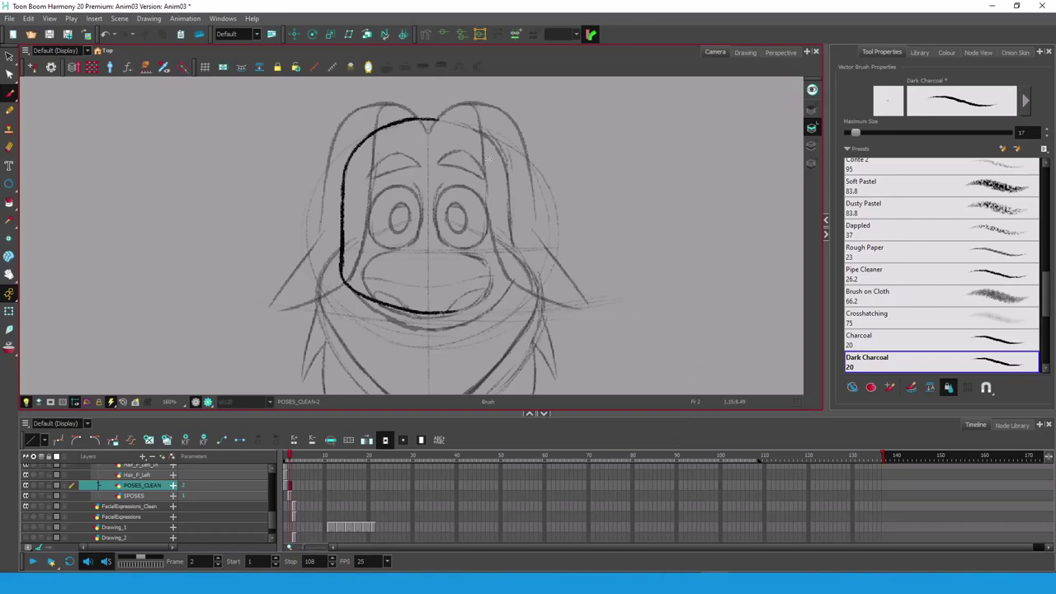
- Duplicate the half head outline, flip the copy horizontally and align it to complete the head shape
key(alt+s)
key(ctrl+a)
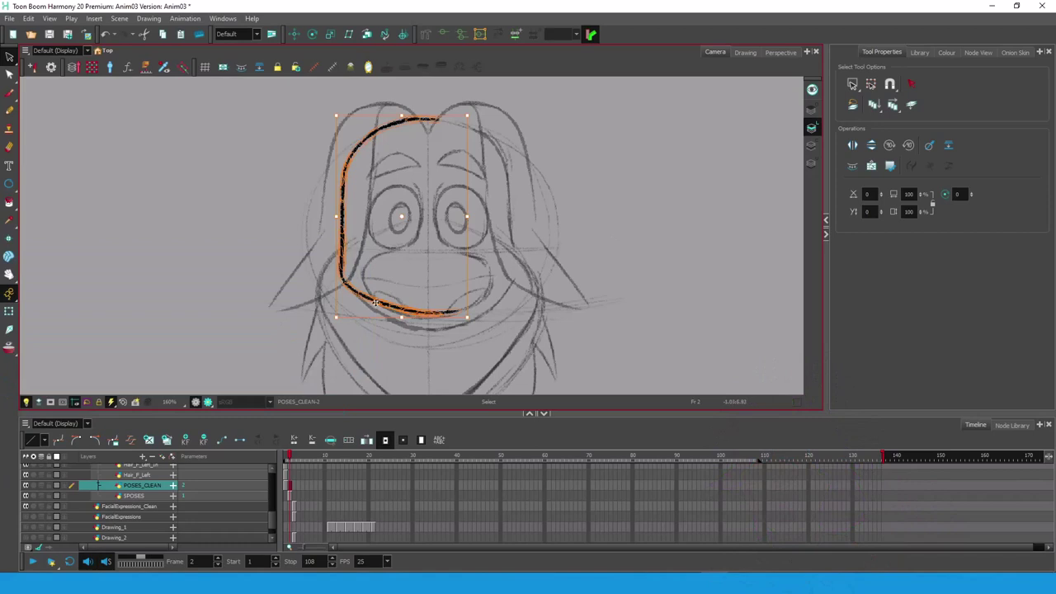
key(ctrl+v)
drag(375, 303, 543, 303)
click(853, 145)
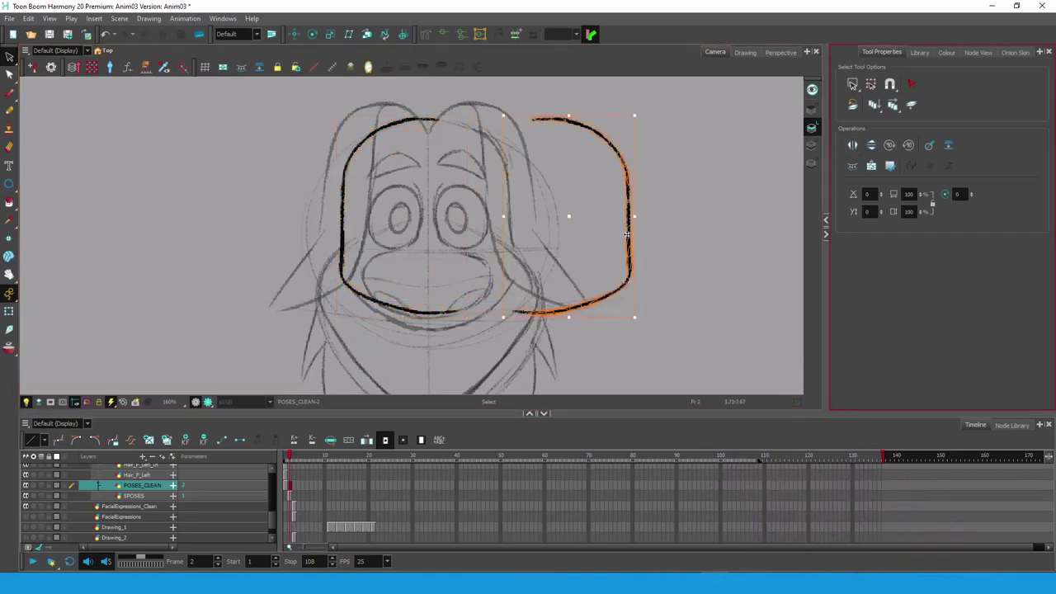
drag(627, 234, 507, 231)
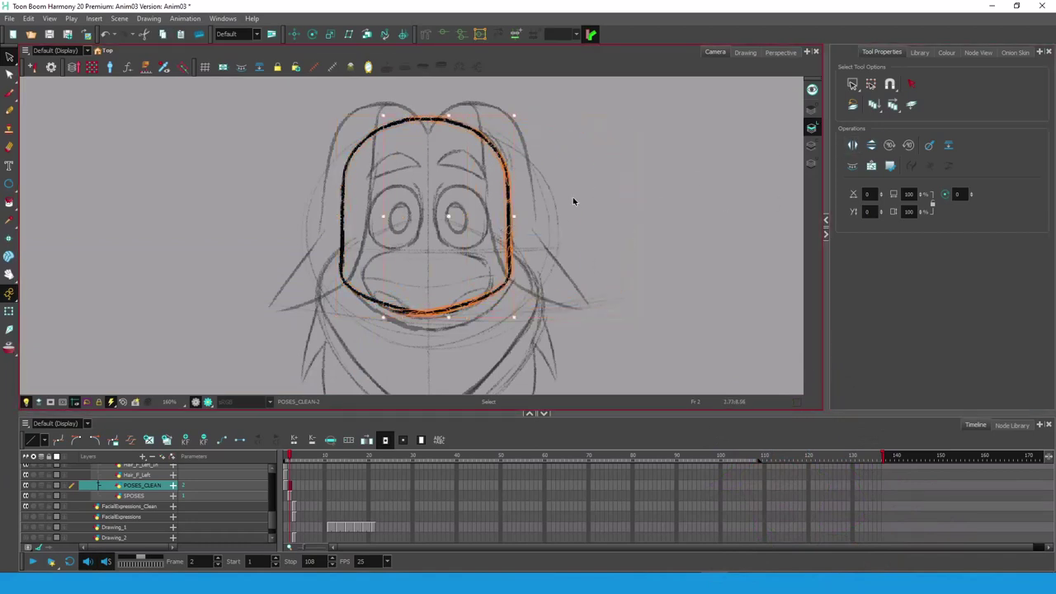
- Extract the complete head outline from POSES_CLEAN into a new layer named Head
click(669, 219)
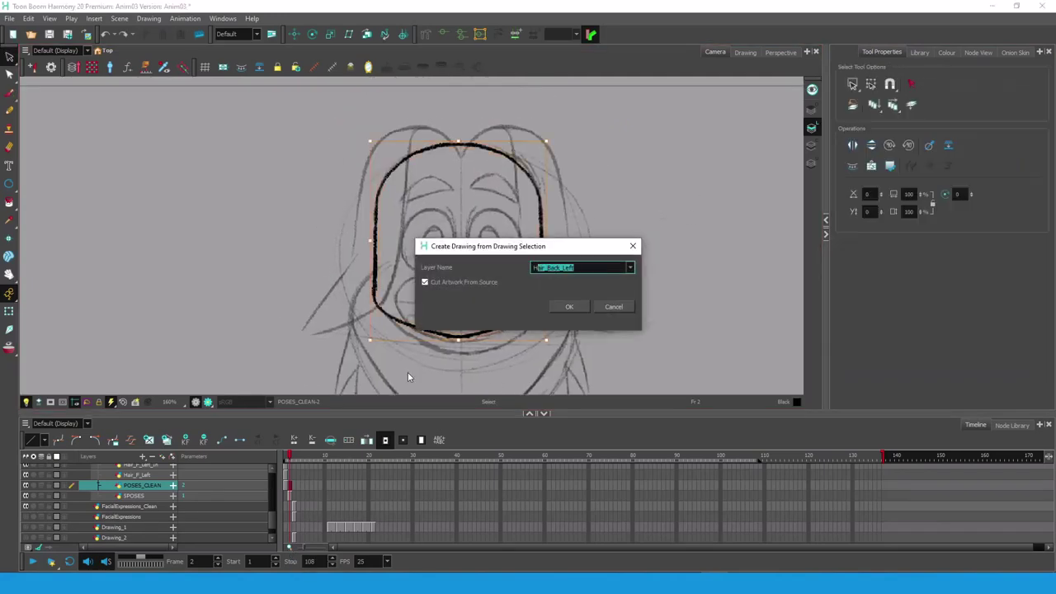
key(Return)
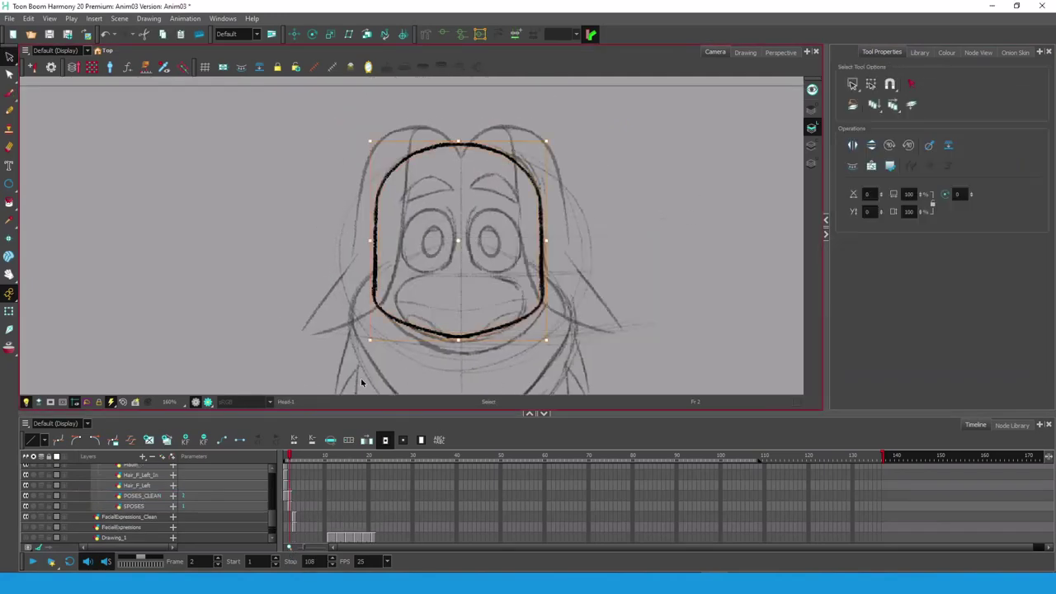
drag(361, 382, 380, 342)
click(291, 468)
mouse_move(272, 522)
mouse_down()
mouse_move(273, 479)
mouse_move(272, 522)
mouse_up()
key(Delete)
scroll(632, 231, down, 1)
scroll(413, 237, up, 1)
- Extract the V-shaped neck line into a new layer named Neck_In, and switch to the Neck layer by selecting its lower circle
click(141, 505)
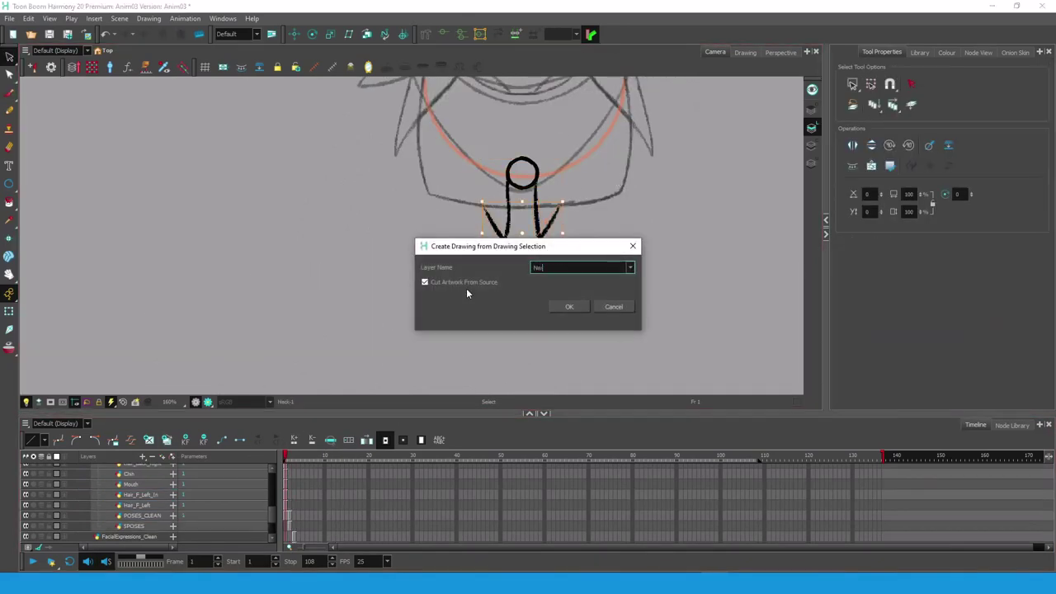
text(Neck_In)
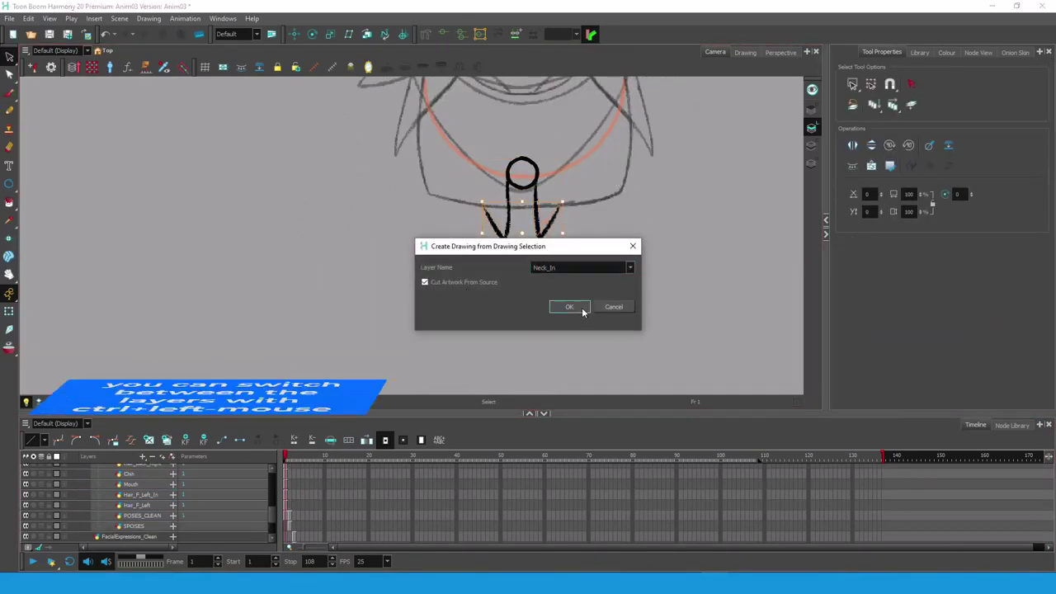
click(582, 307)
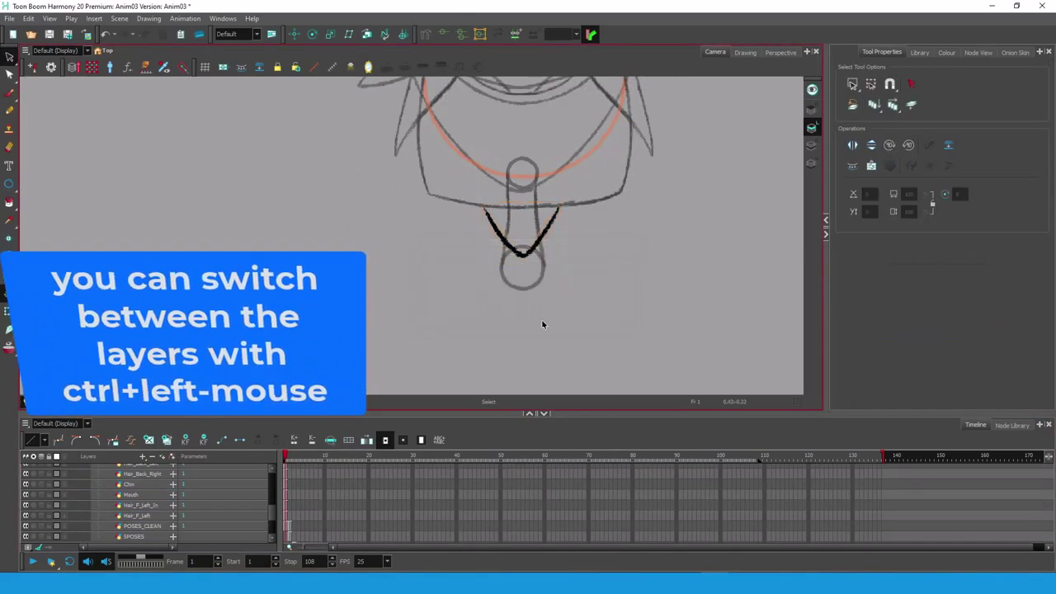
ctrl+click(543, 277)
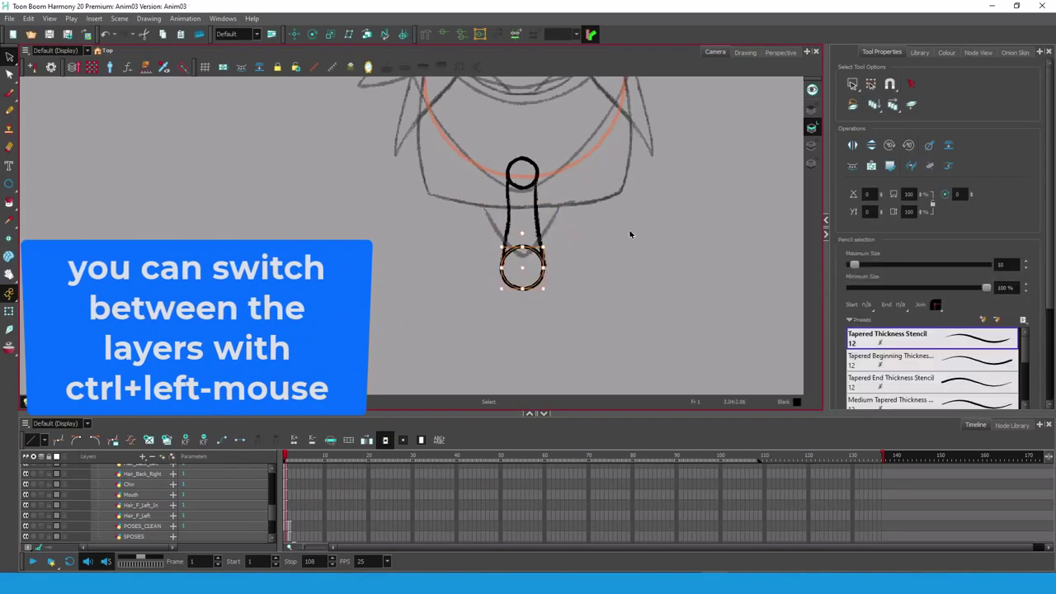
- On frame 2 of POSES_CLEAN, trace the left shoulder line and left side of the torso with the Brush
click(289, 455)
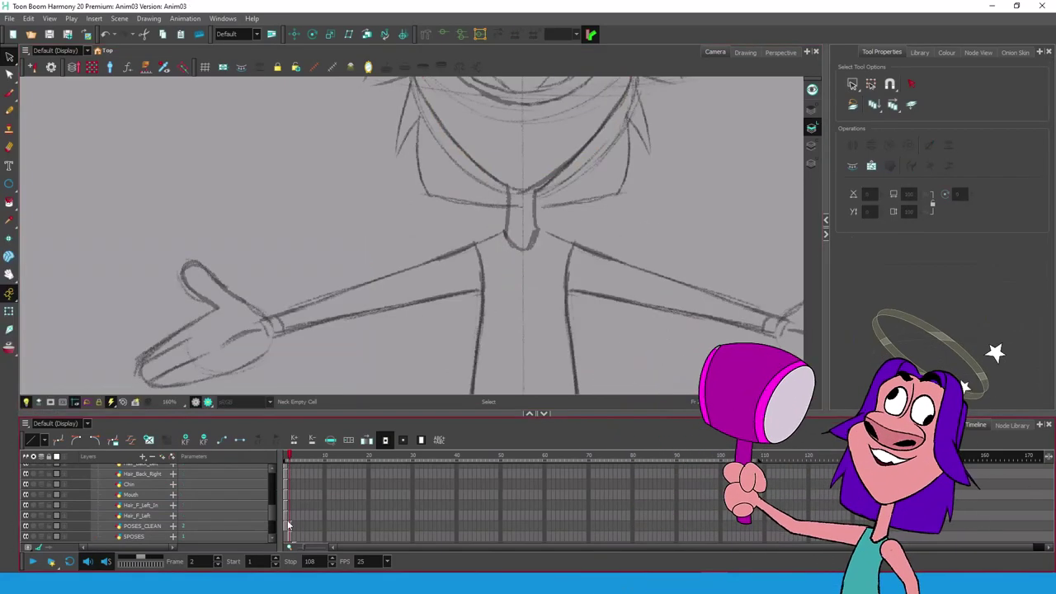
click(288, 525)
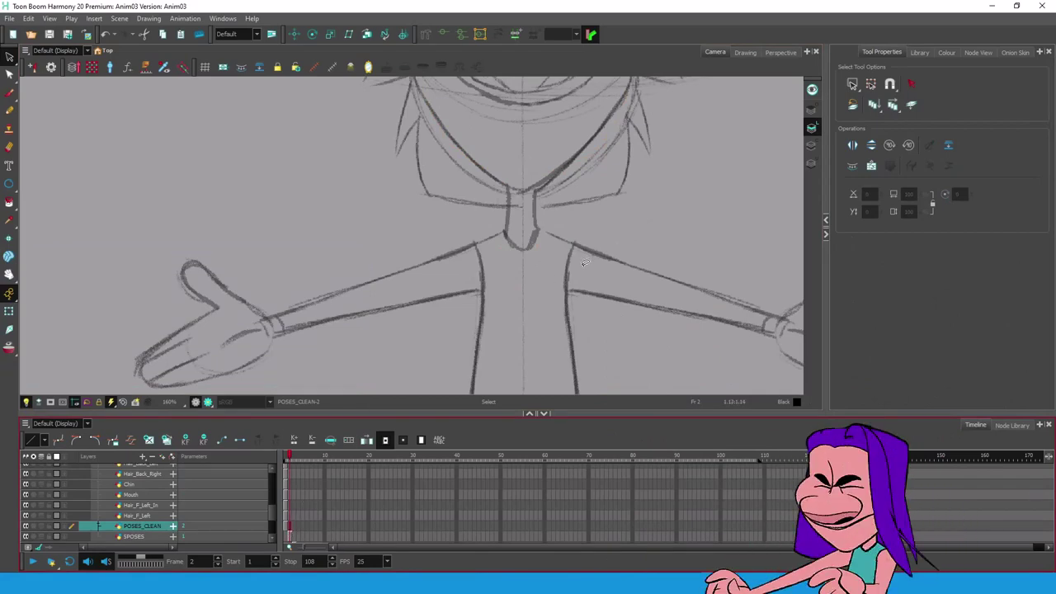
key(alt+b)
key(comma)
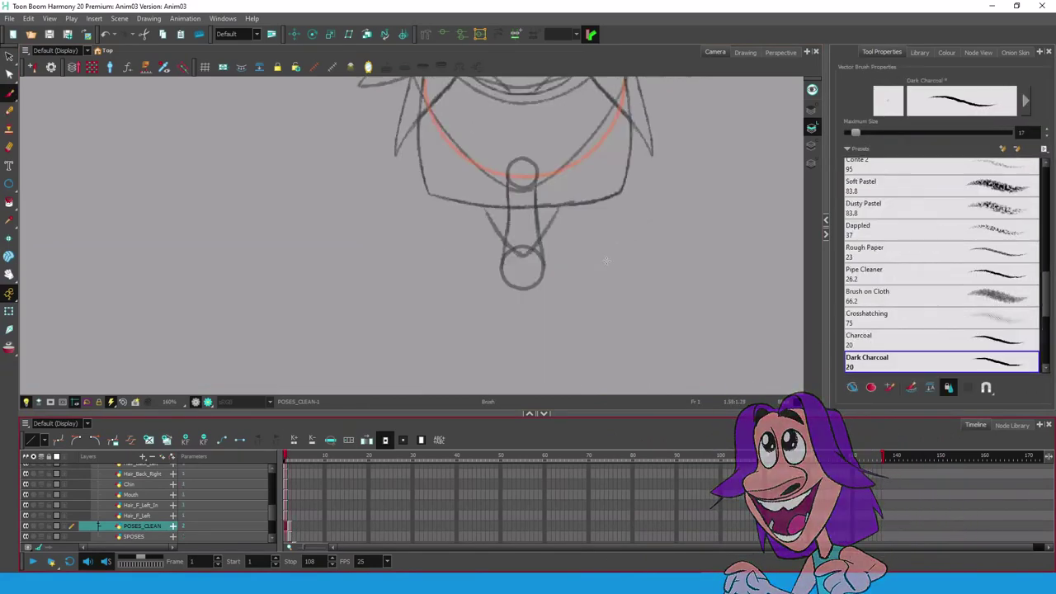
key(period)
drag(443, 337, 468, 261)
drag(502, 167, 530, 154)
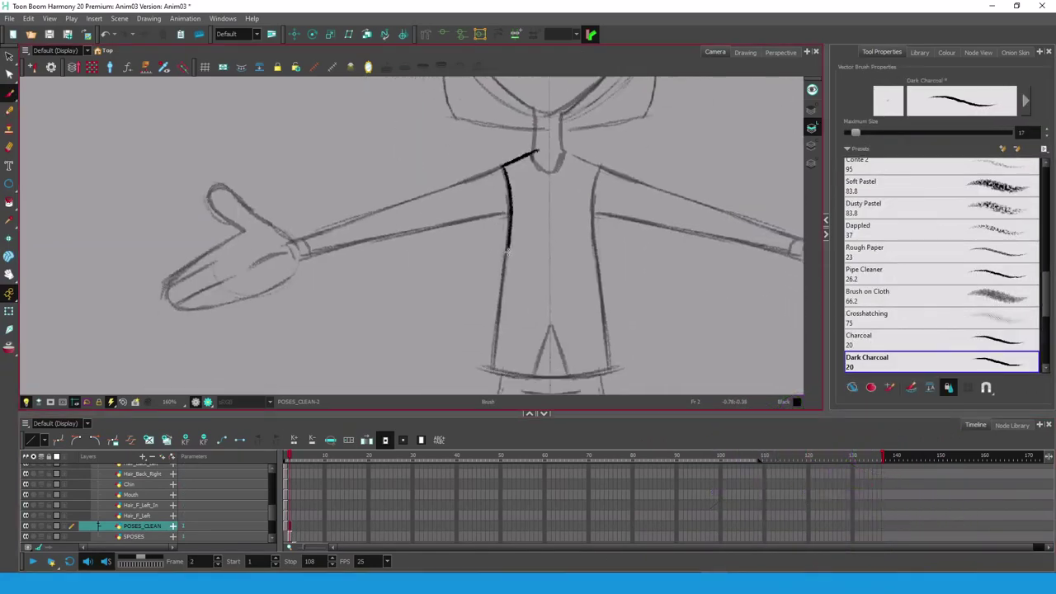
drag(507, 251, 490, 373)
- Duplicate the left torso side line, flip the copy horizontally and place it on the right side of the torso
key(alt+s)
click(480, 288)
key(ctrl+c)
key(ctrl+v)
mouse_move(481, 288)
mouse_down()
mouse_move(631, 285)
mouse_move(587, 252)
mouse_up()
click(853, 143)
- Complete the shirt outline with a curved neckline joining both shoulders, a bottom hem and the V-shaped slit
key(alt+b)
drag(586, 106, 587, 174)
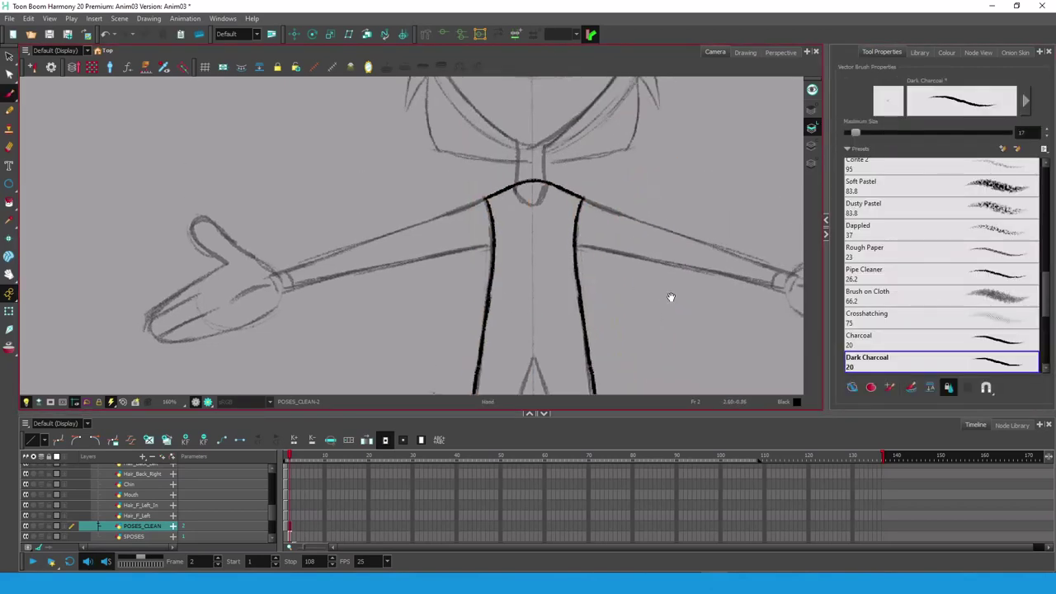
drag(670, 297, 677, 182)
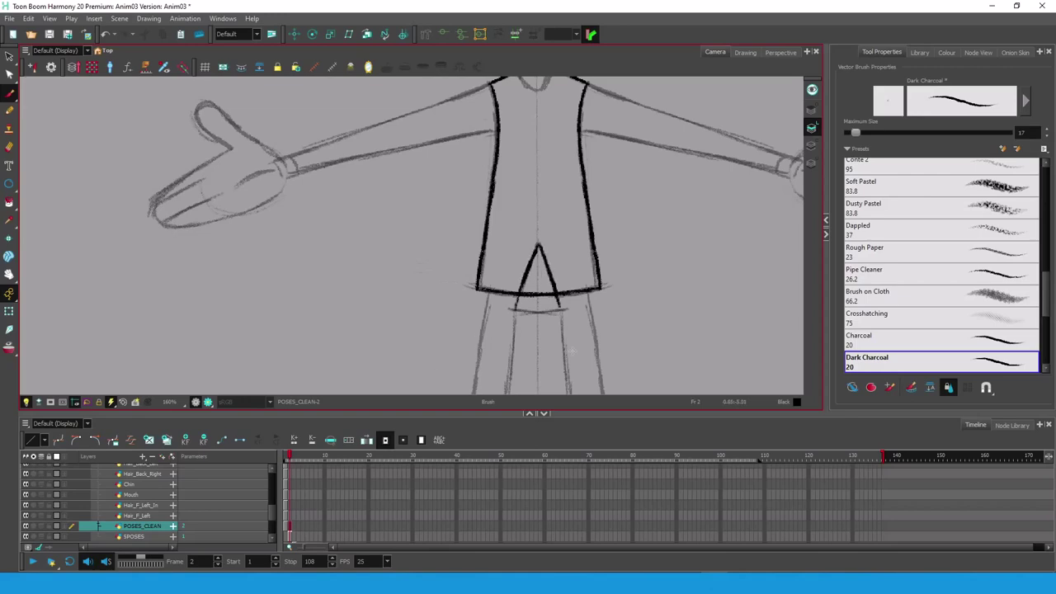
- Add a new drawing layer named Leg and trace the two side lines of the left leg on it
drag(640, 298, 672, 176)
click(162, 457)
text(Leg)
click(493, 331)
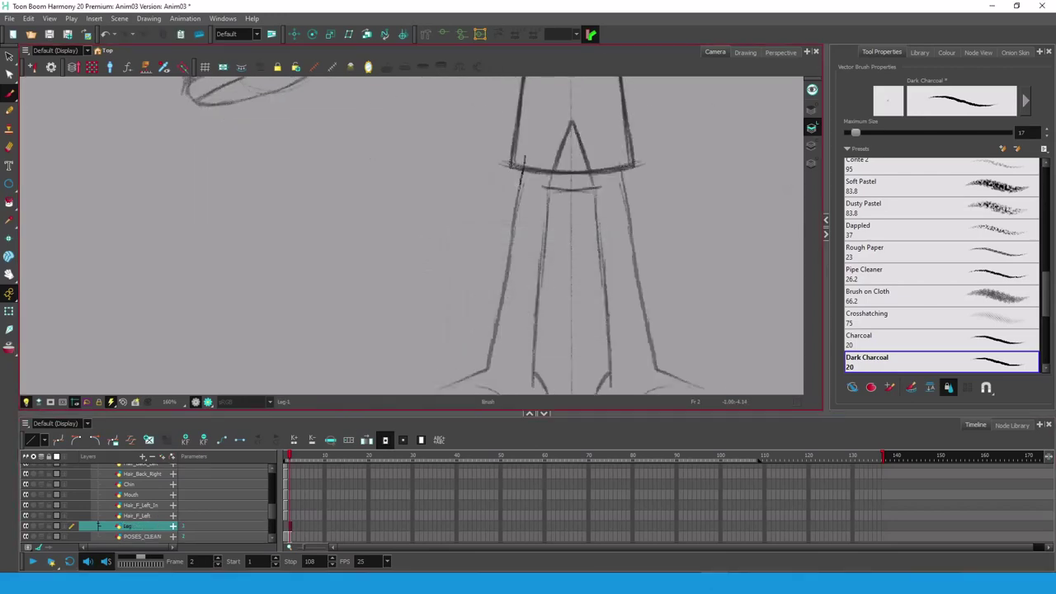
drag(525, 157, 487, 366)
drag(553, 169, 533, 385)
- Add a new drawing layer named Foot and trace the left shoe with its sole and toe cap
drag(568, 320, 627, 187)
click(162, 456)
text(Foot)
click(493, 330)
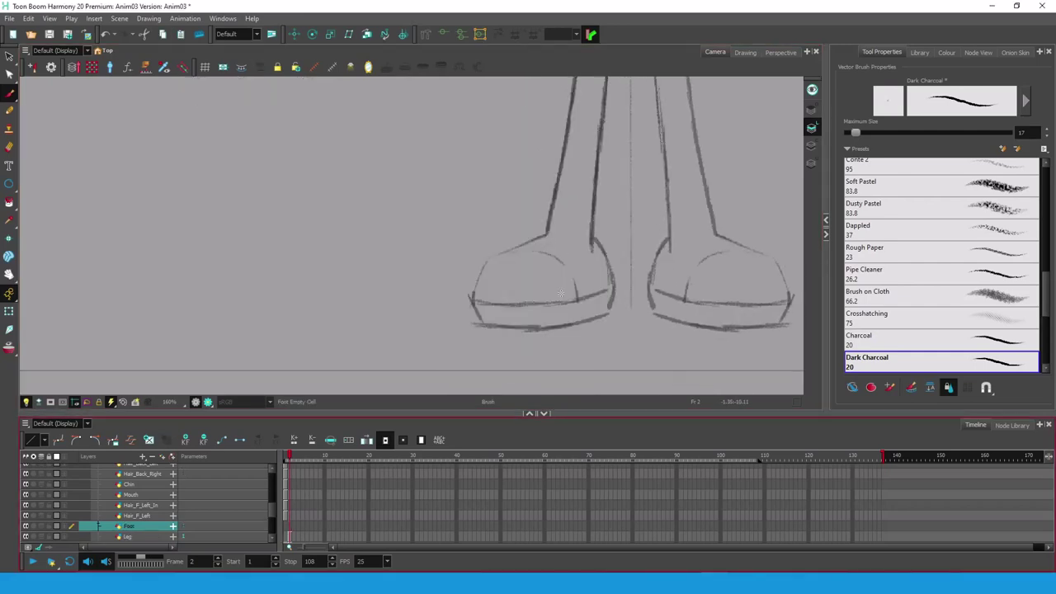
drag(472, 304, 539, 238)
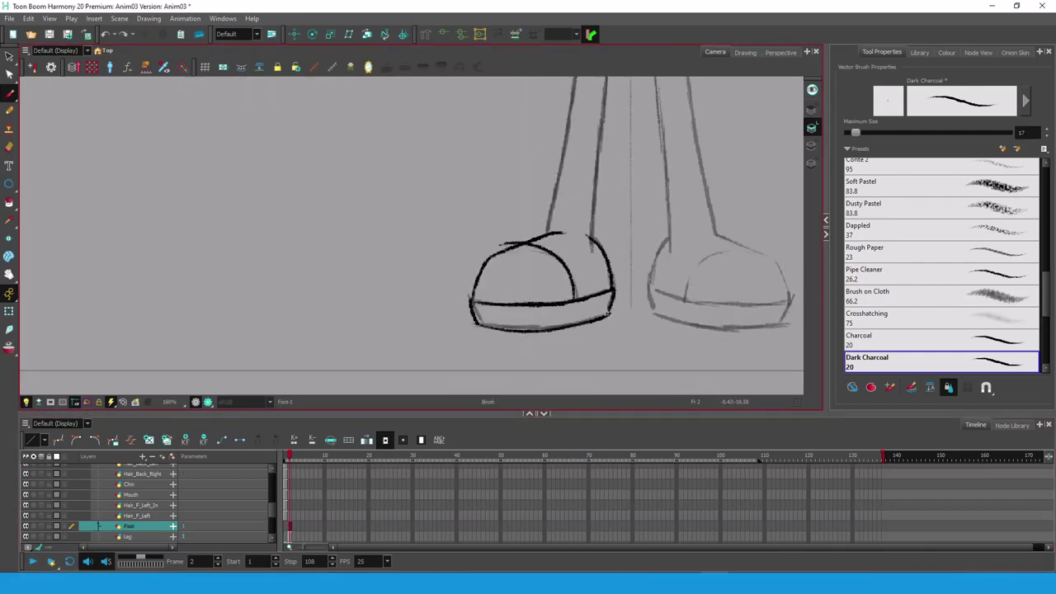
drag(478, 324, 475, 321)
- Select the toe cap arc of the shoe and adjust it to fit the shoe outline and sole line
key(alt+s)
click(566, 265)
drag(579, 238, 575, 241)
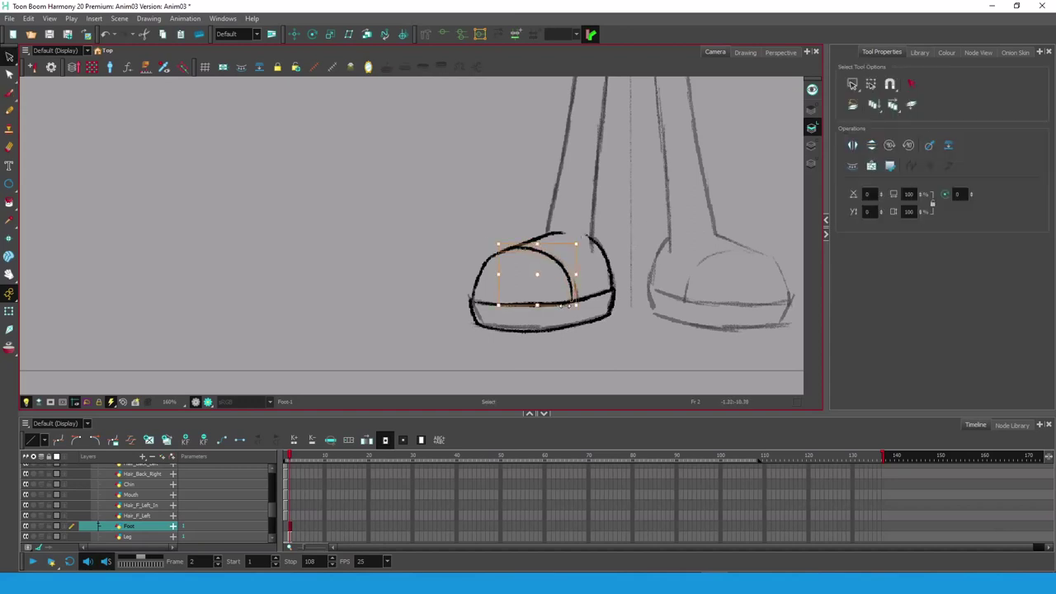
drag(567, 306, 571, 307)
click(717, 195)
drag(717, 195, 719, 231)
- Extend the upper line of the shoe across the ankle to close the foot outline
key(alt+b)
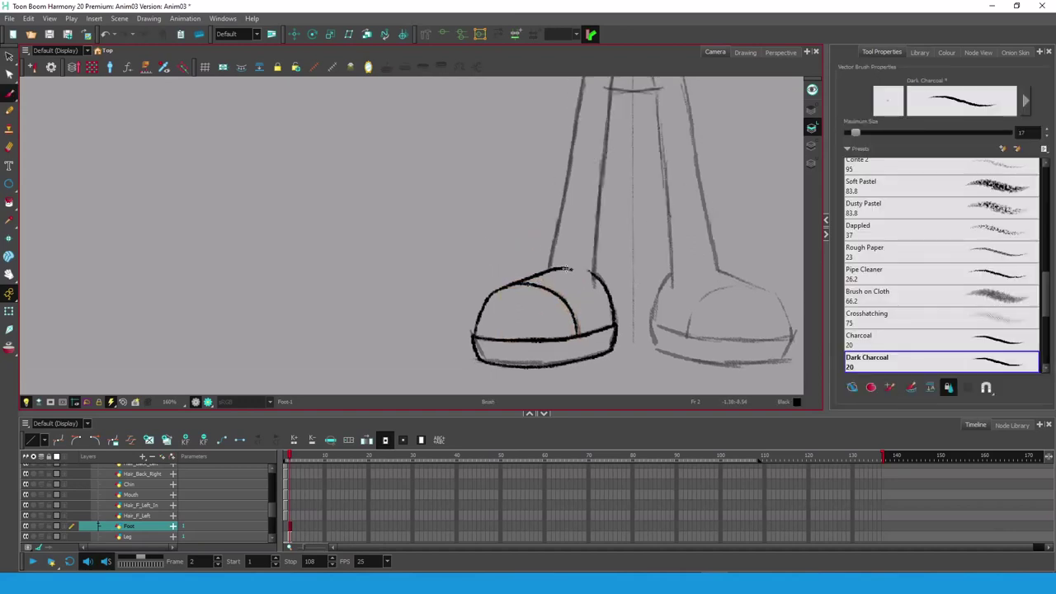
drag(566, 269, 592, 276)
key(alt+s)
click(569, 269)
- On the Leg layer, draw a pivot circle at the knee and fit it between the leg lines
scroll(594, 278, up, 4)
scroll(602, 252, down, 3)
click(128, 537)
click(9, 183)
mouse_move(506, 257)
mouse_down()
mouse_move(540, 282)
mouse_move(530, 263)
mouse_up()
key(alt+s)
scroll(545, 255, up, 2)
click(532, 280)
scroll(566, 250, down, 1)
scroll(602, 255, up, 1)
key(ctrl+a)
scroll(609, 254, up, 2)
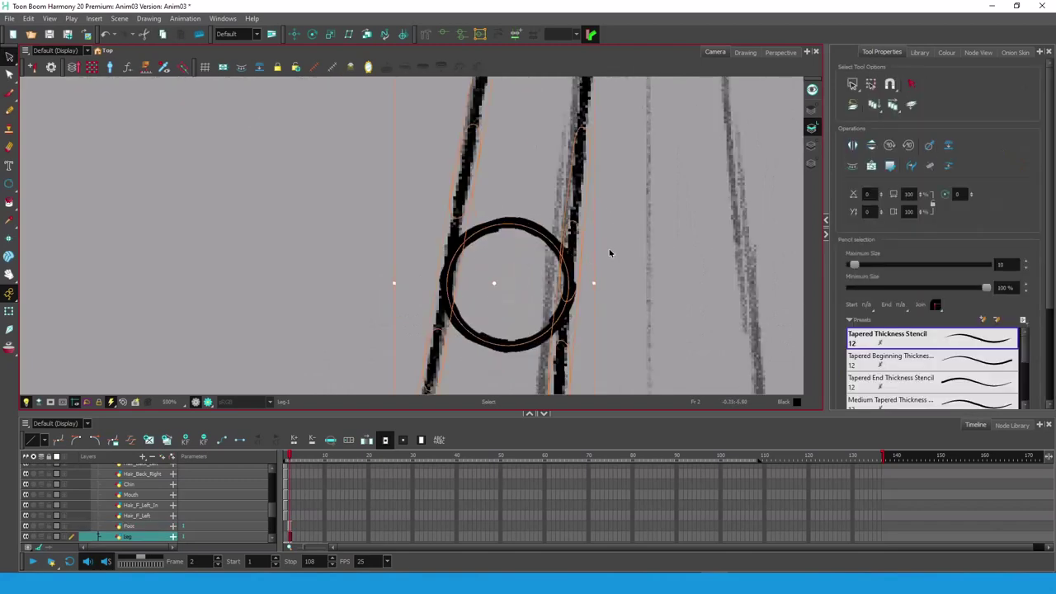
click(611, 253)
- Draw a pivot circle at the hip end of the leg and align the leg lines with its edges
scroll(606, 256, down, 4)
click(9, 184)
drag(505, 147, 551, 193)
key(alt+s)
scroll(528, 160, up, 2)
click(547, 176)
click(511, 218)
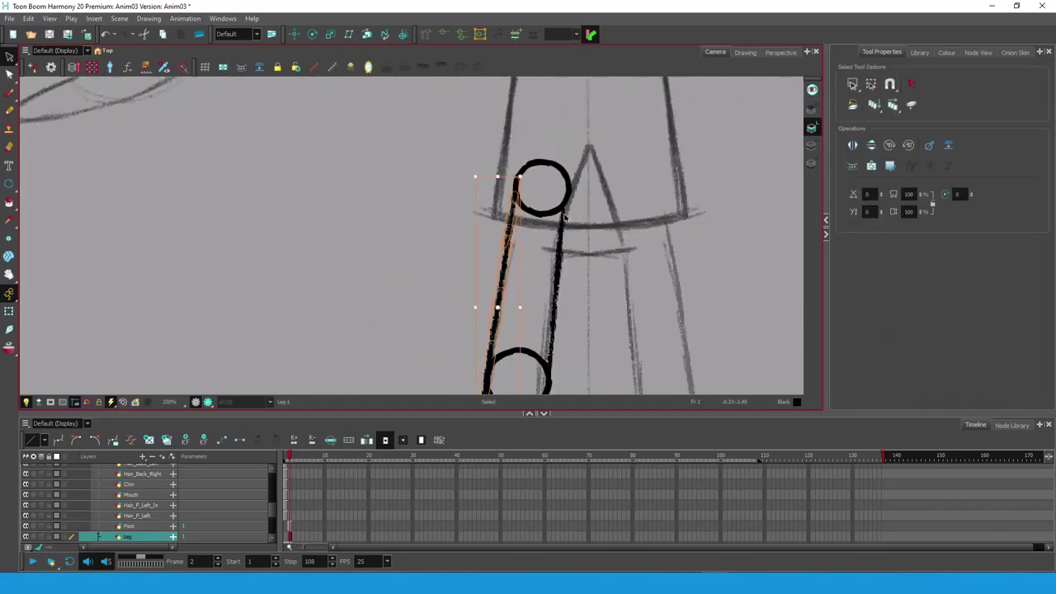
click(565, 217)
click(642, 237)
- Add a pivot circle at the ankle and fit it to the lower ends of the leg lines
scroll(640, 239, down, 4)
scroll(598, 363, up, 3)
click(9, 184)
key(alt+s)
click(584, 340)
mouse_move(526, 298)
mouse_down()
mouse_move(588, 361)
mouse_move(590, 312)
mouse_up()
click(627, 305)
click(625, 284)
scroll(619, 268, down, 2)
- Copy the ankle pivot circle from the Leg layer into the Foot layer
mouse_move(606, 218)
mouse_down()
mouse_move(581, 294)
mouse_move(654, 220)
mouse_up()
click(563, 287)
key(ctrl+c)
click(130, 526)
key(ctrl+v)
- Trace the left hand with the Brush, including the thumb, palm crease, finger lines and wrist edge
scroll(495, 264, up, 2)
key(alt+/)
key(alt+b)
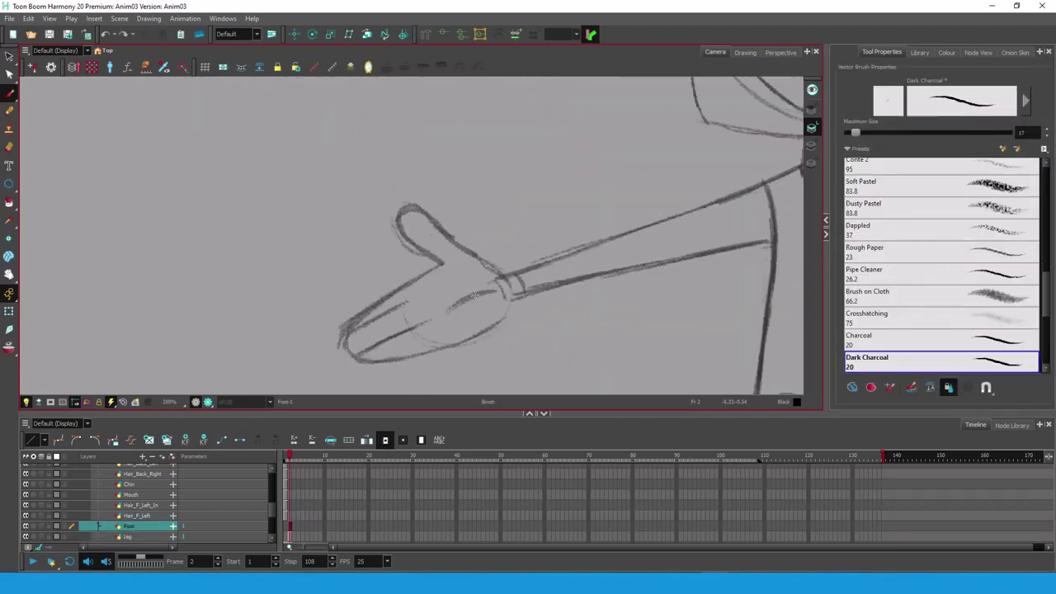
drag(417, 247, 353, 330)
drag(507, 293, 347, 350)
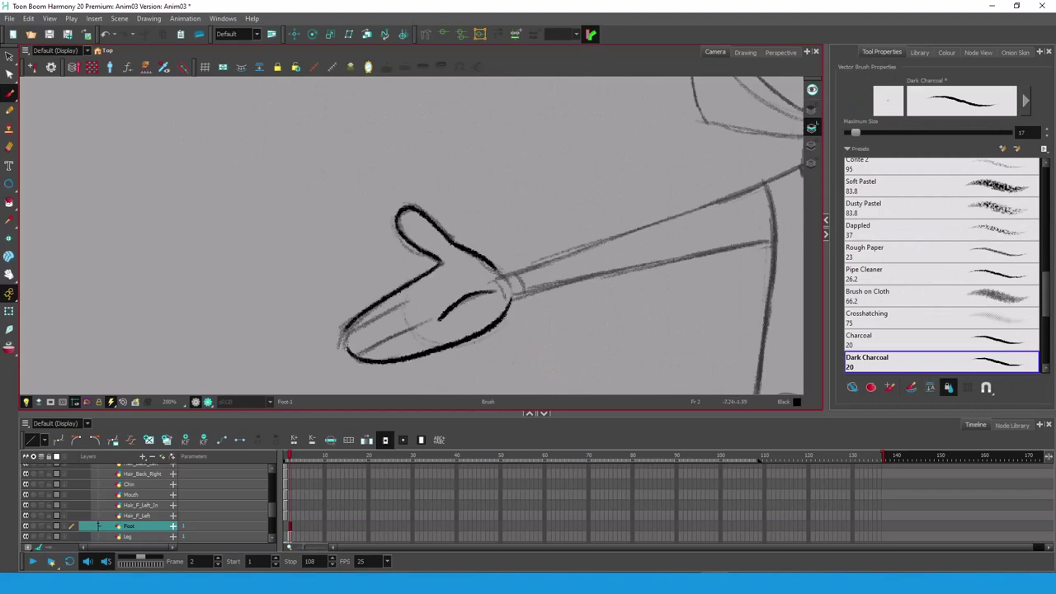
drag(498, 382, 398, 390)
drag(395, 276, 410, 303)
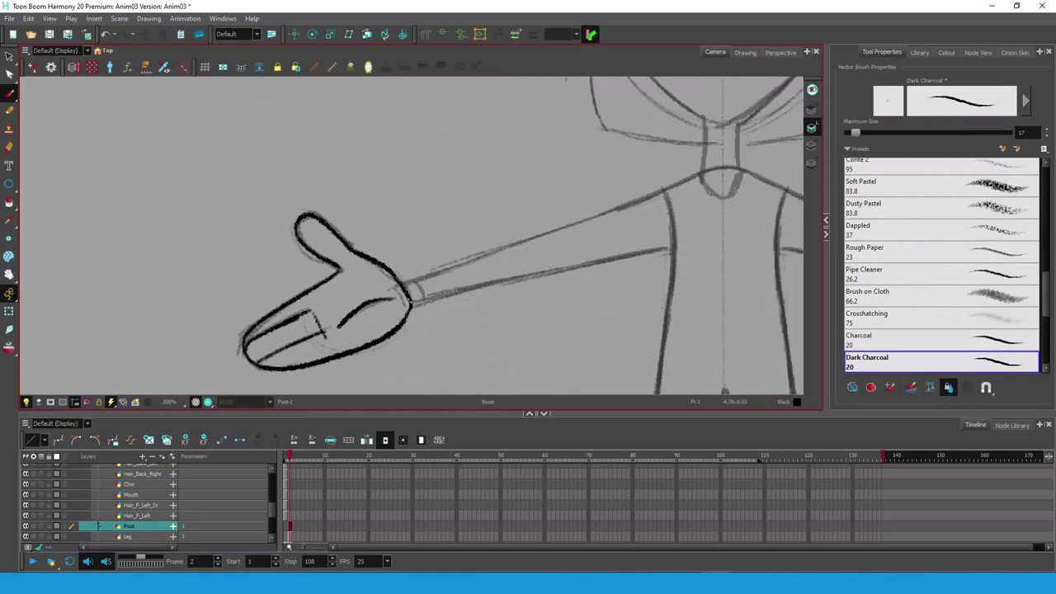
- Trace the upper and lower lines of the left arm and extract them into a new layer named Arm
drag(593, 306, 554, 298)
mouse_move(625, 180)
mouse_down()
mouse_move(401, 262)
mouse_move(634, 239)
mouse_move(609, 188)
mouse_up()
key(alt+s)
drag(398, 253, 385, 321)
key(F7)
text(Arm)
click(569, 307)
- Add pivot circles at the wrist and shoulder of the arm, sized to fit between the arm lines
click(9, 184)
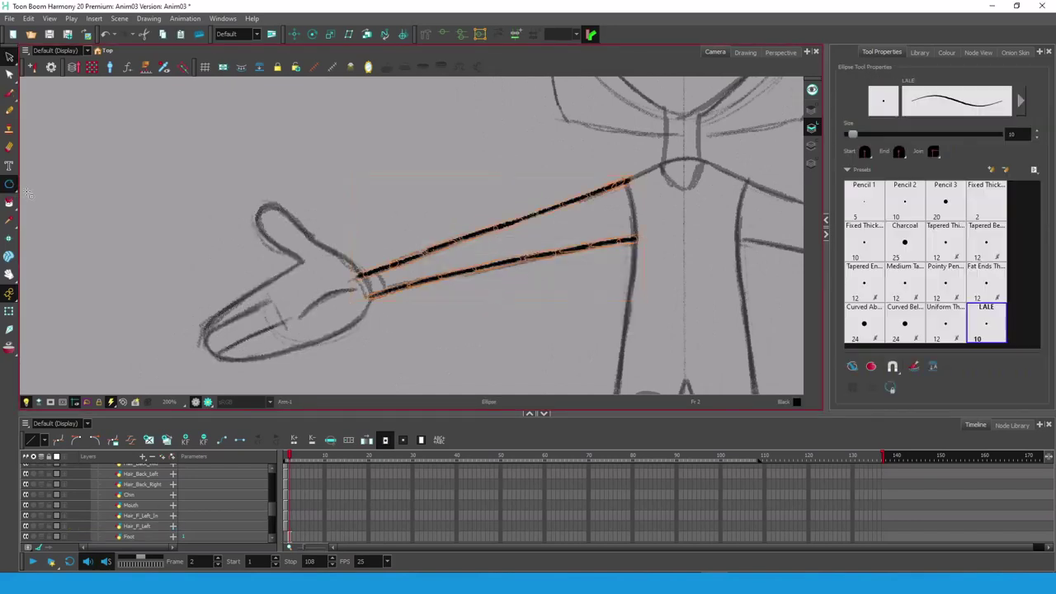
click(9, 57)
mouse_move(366, 285)
mouse_down()
mouse_move(381, 298)
mouse_move(641, 201)
mouse_move(660, 238)
mouse_up()
click(378, 279)
key(ctrl+c)
key(ctrl+v)
click(682, 262)
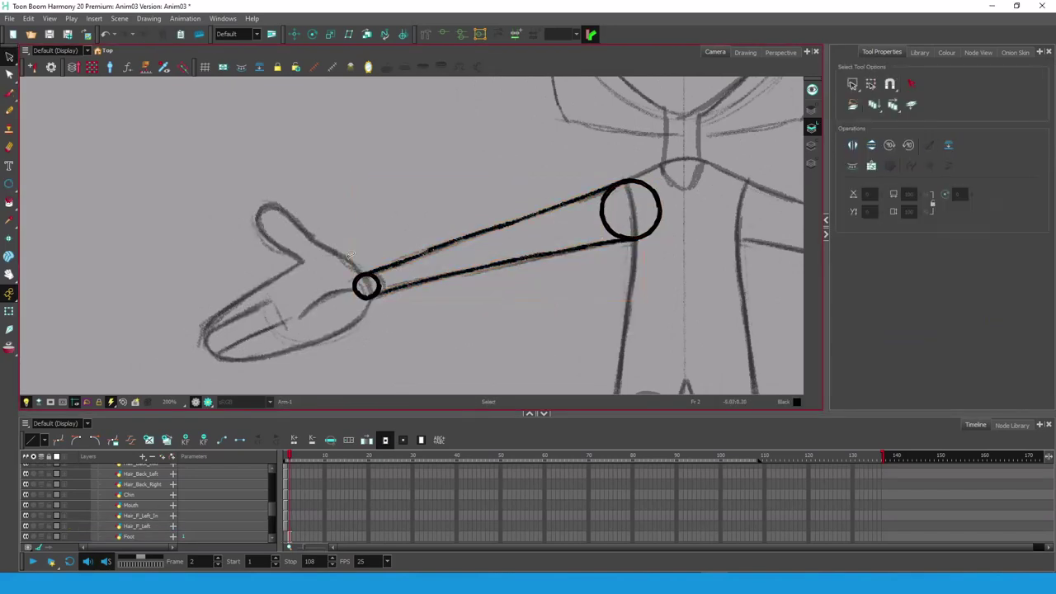
- Extract the hand drawing from the Foot layer into a new layer named Hand
key(F7)
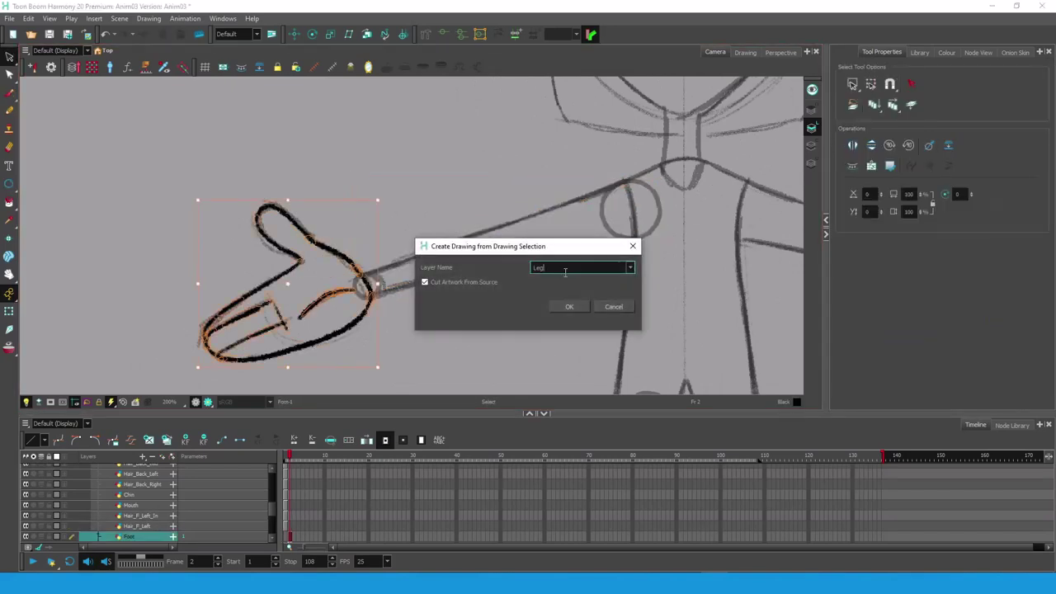
text(Hand)
click(569, 306)
- Copy the wrist pivot circle from the Arm layer into the Hand layer
click(422, 284)
click(605, 225)
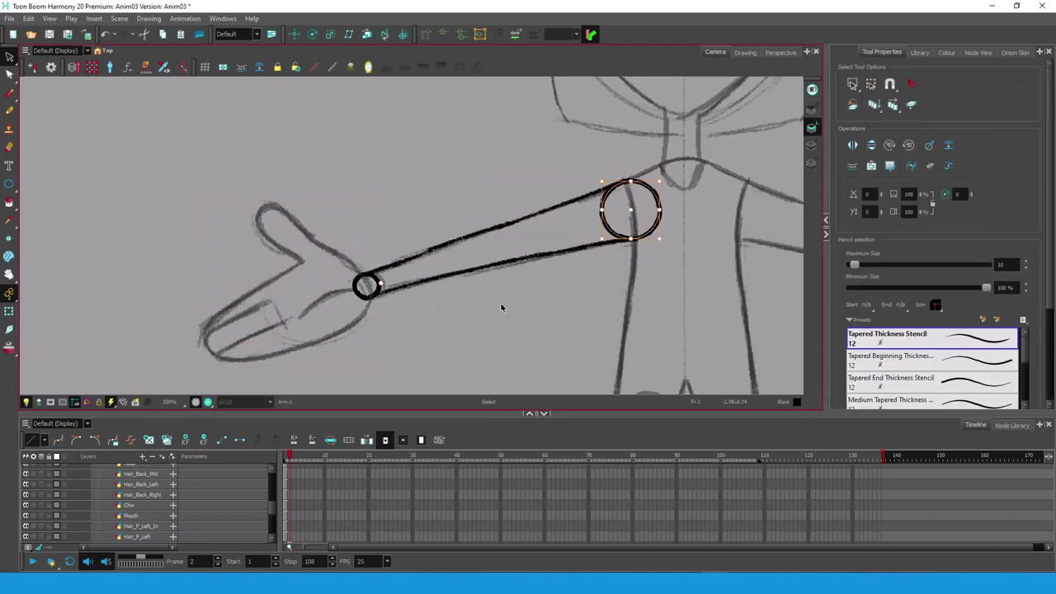
click(378, 279)
click(348, 262)
key(ctrl+v)
- Duplicate the shoulder circle, move the copy to the elbow and scale it down to fit between the arm lines
click(605, 224)
key(ctrl+c)
key(ctrl+v)
drag(631, 210, 509, 244)
drag(541, 275, 508, 243)
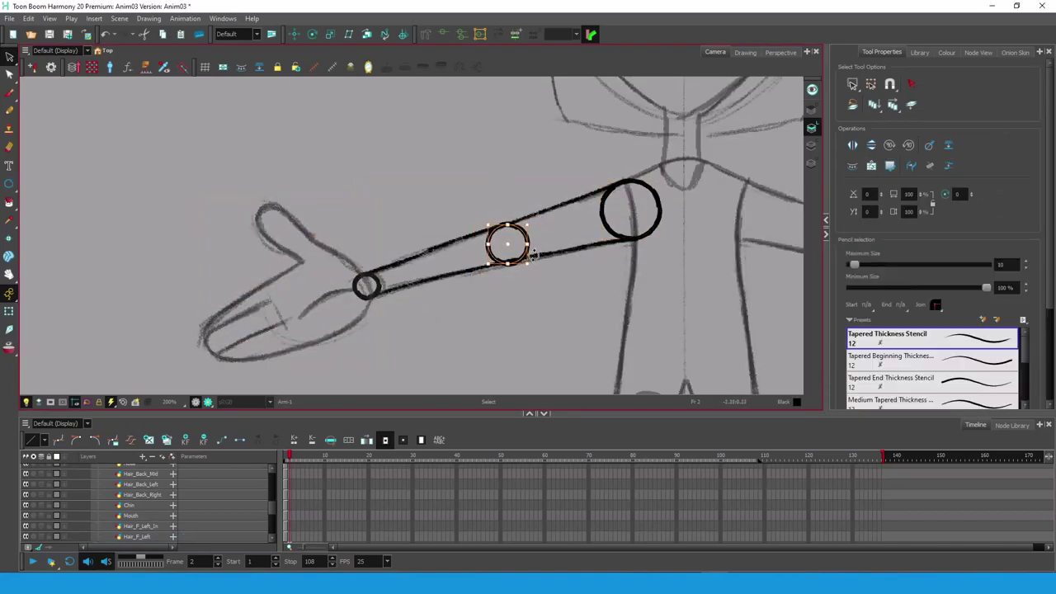
key(alt+b)
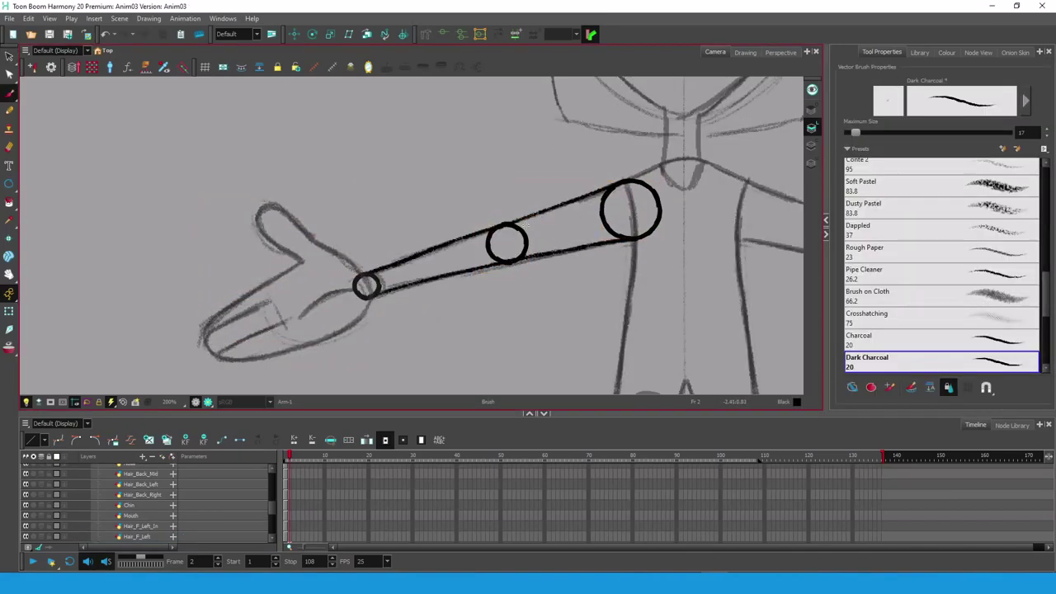
key(alt+s)
click(525, 233)
click(532, 240)
- Extract the elbow circle from the Arm layer into a new layer named Arm_Down
scroll(531, 240, down, 2)
drag(660, 233, 566, 306)
scroll(566, 306, up, 2)
drag(428, 314, 417, 278)
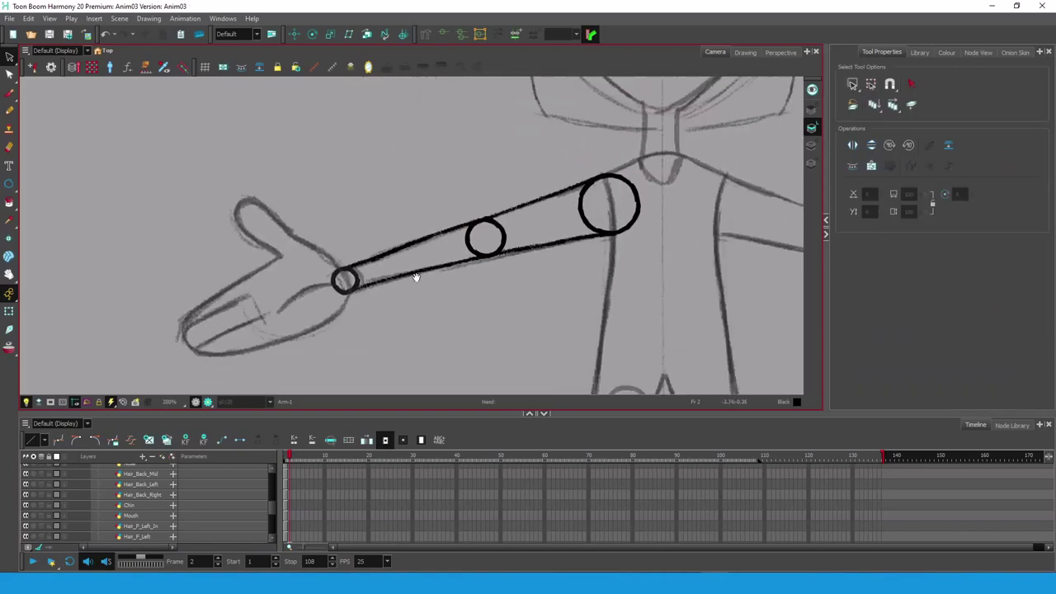
click(469, 246)
key(ctrl+shift+d)
drag(572, 265, 473, 305)
text(Arm_Down)
key(Return)
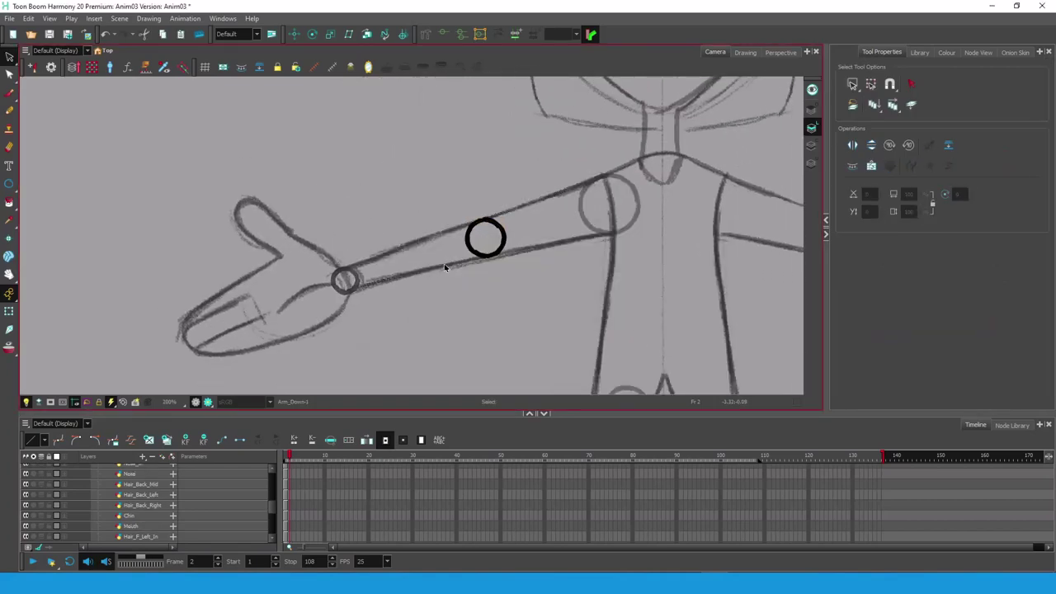
- On the Arm layer, cut out the forearm lines and wrist circle up to the elbow with the Cutter tool
click(444, 265)
click(441, 292)
key(alt+t)
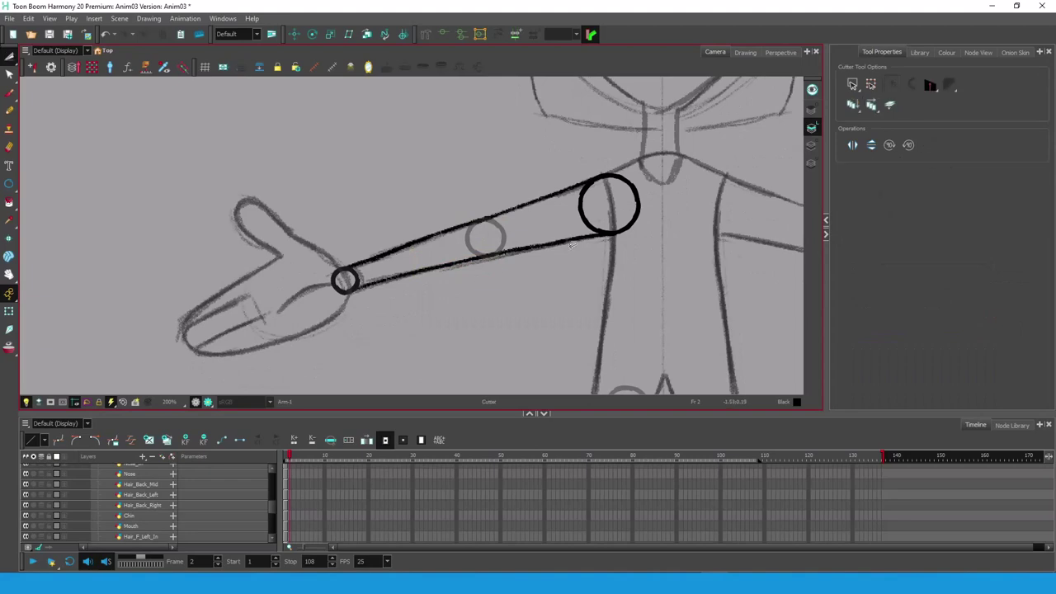
drag(380, 349, 351, 336)
mouse_move(255, 353)
mouse_down()
mouse_move(448, 153)
mouse_move(480, 145)
mouse_up()
key(Delete)
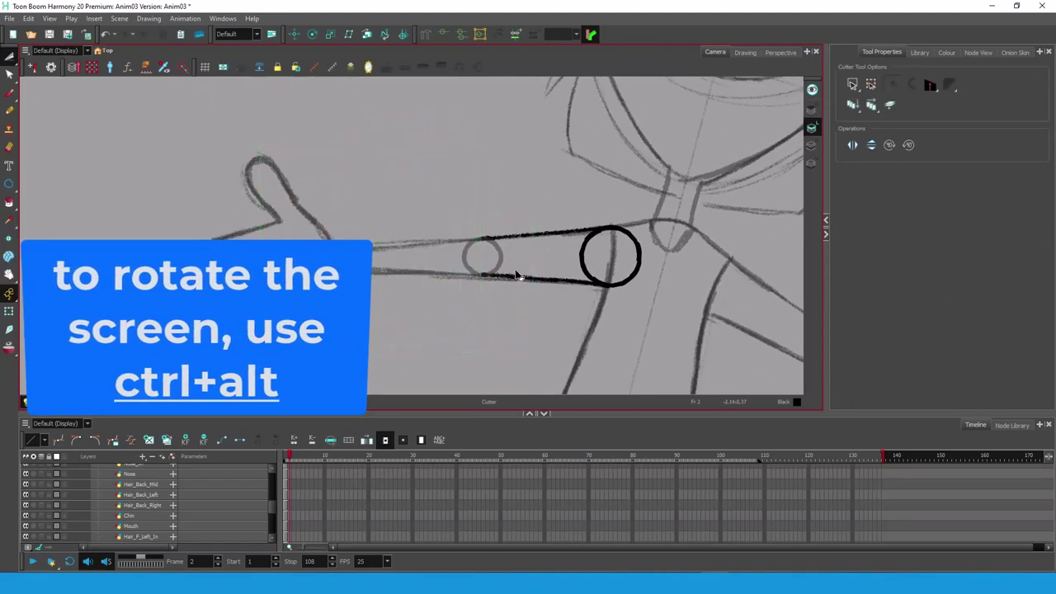
- Paste the cut forearm lines and wrist circle into the Arm_Down layer
key(alt+s)
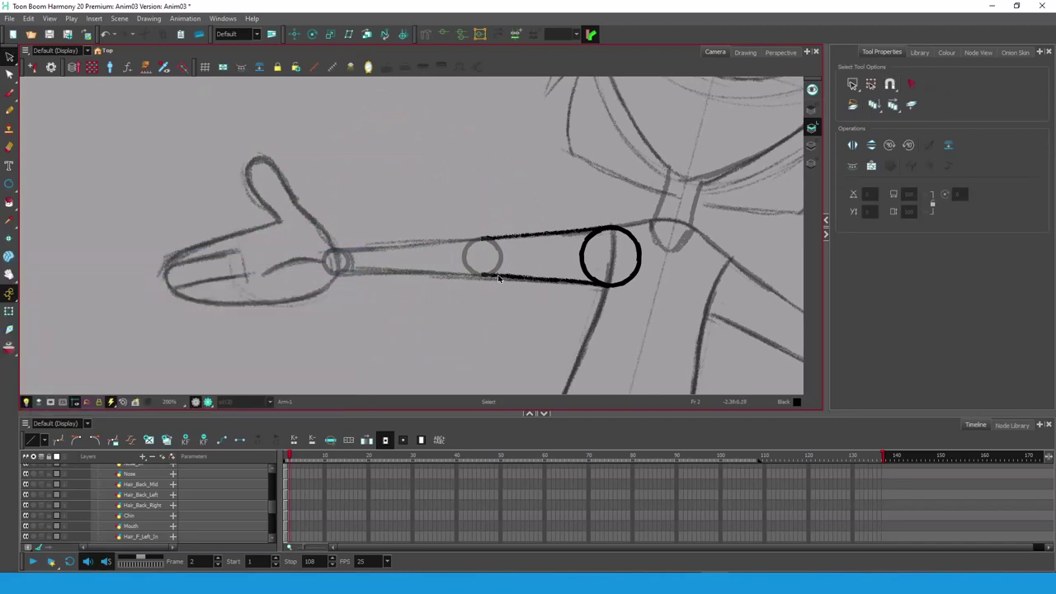
click(497, 260)
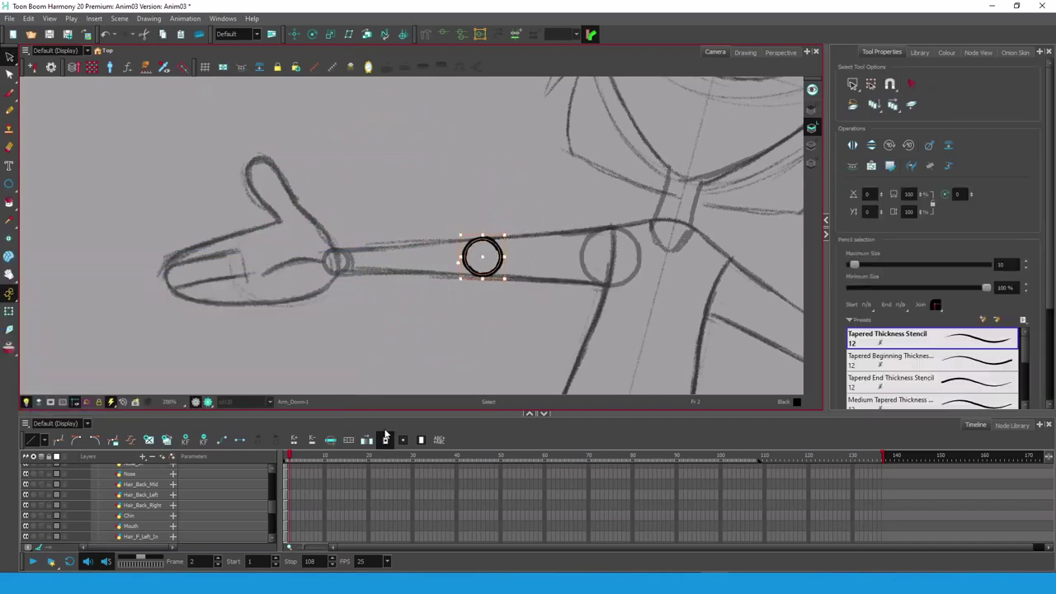
click(330, 440)
click(491, 323)
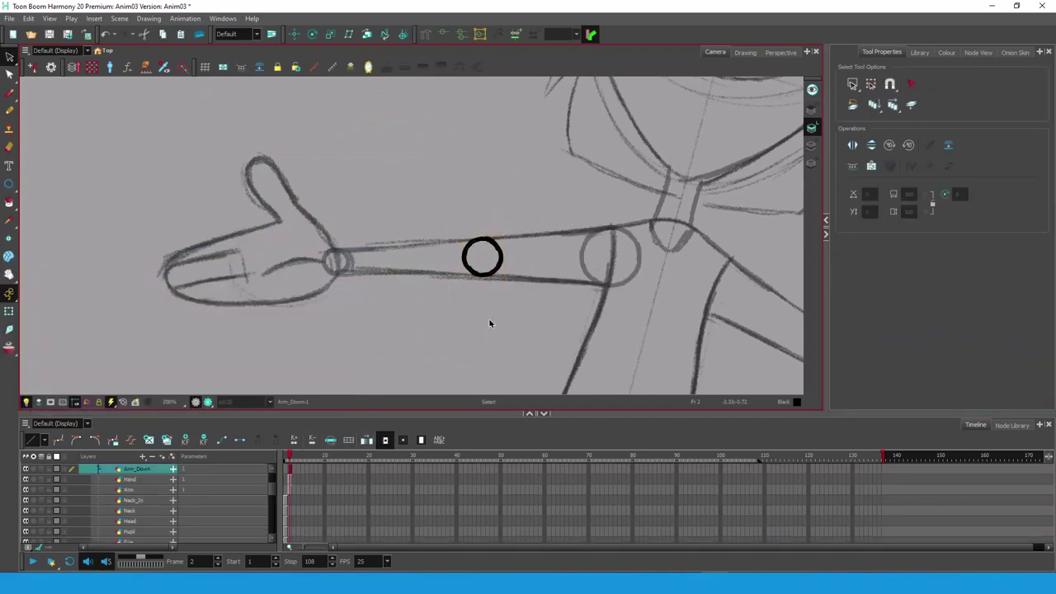
key(ctrl+v)
click(538, 249)
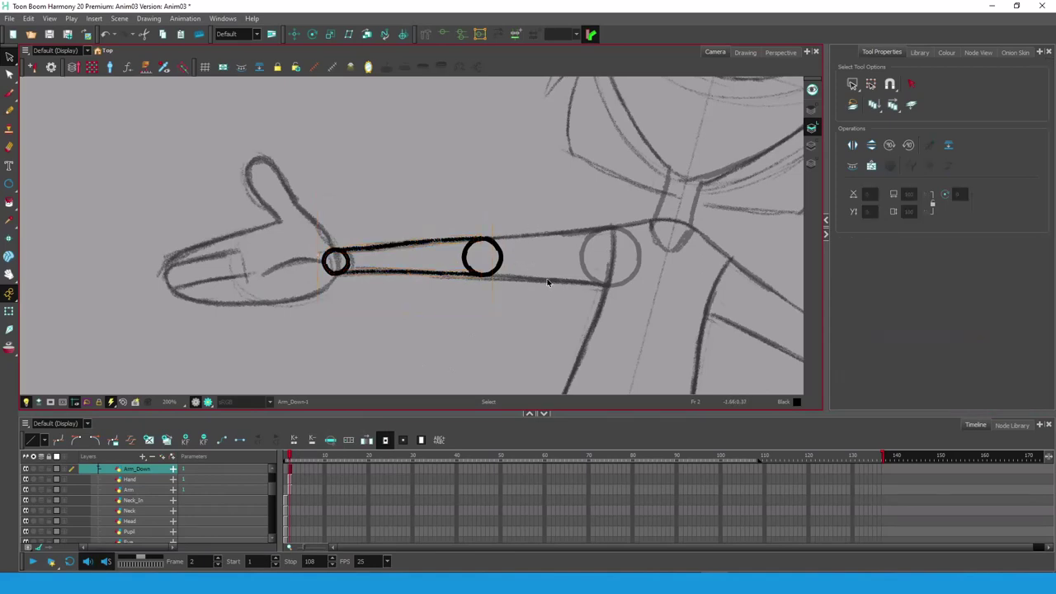
- Rename the Arm layer, which holds the upper arm, as Arm_Up
click(547, 282)
double_click(130, 492)
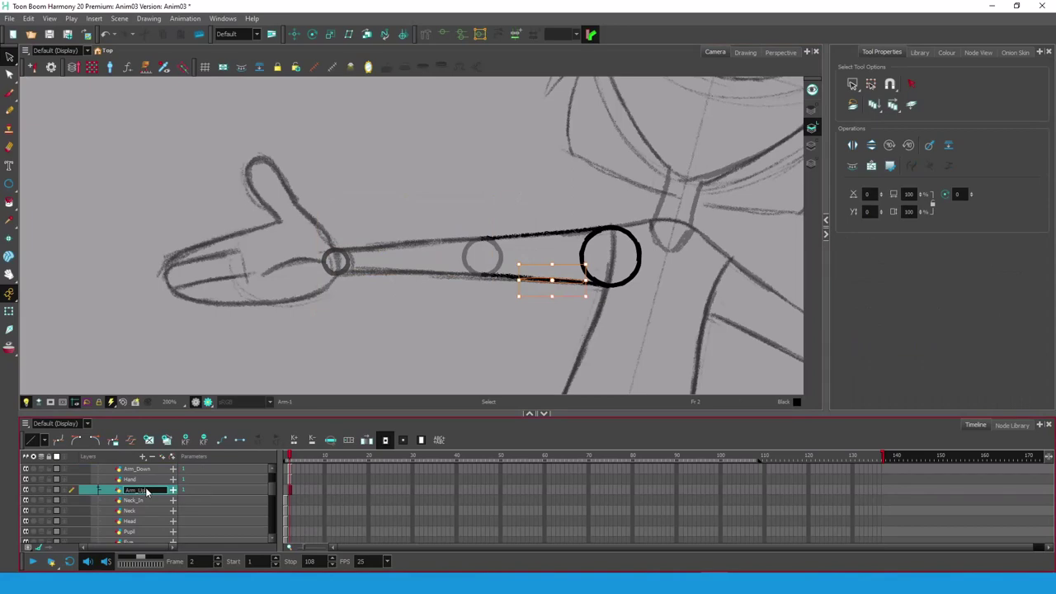
text(Arm_Up)
key(Return)
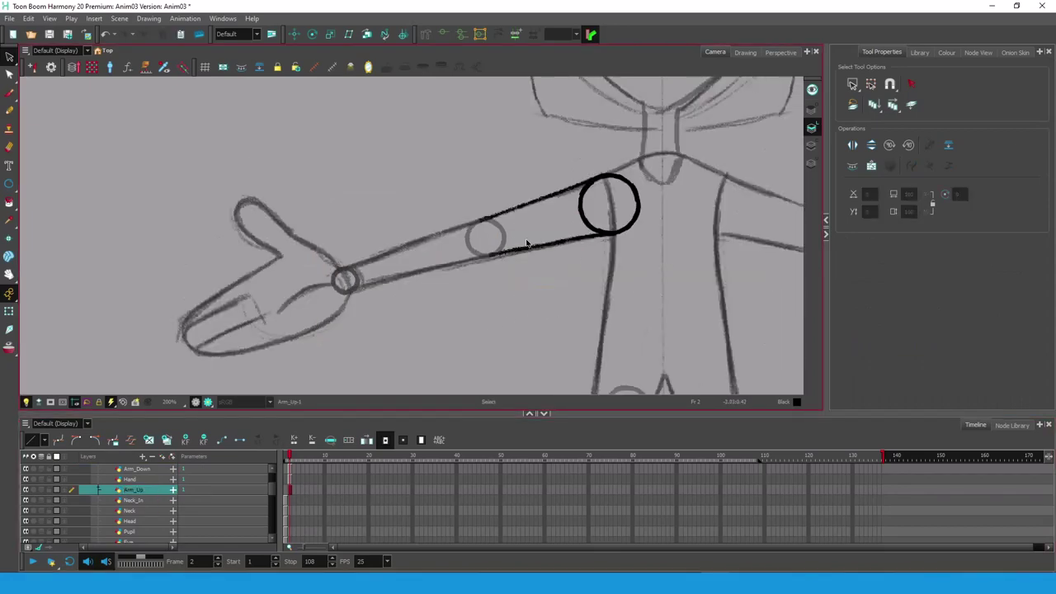
- Copy the elbow circle from Arm_Down into the Arm_Up layer
click(504, 234)
key(ctrl+c)
click(523, 250)
key(ctrl+v)
click(537, 292)
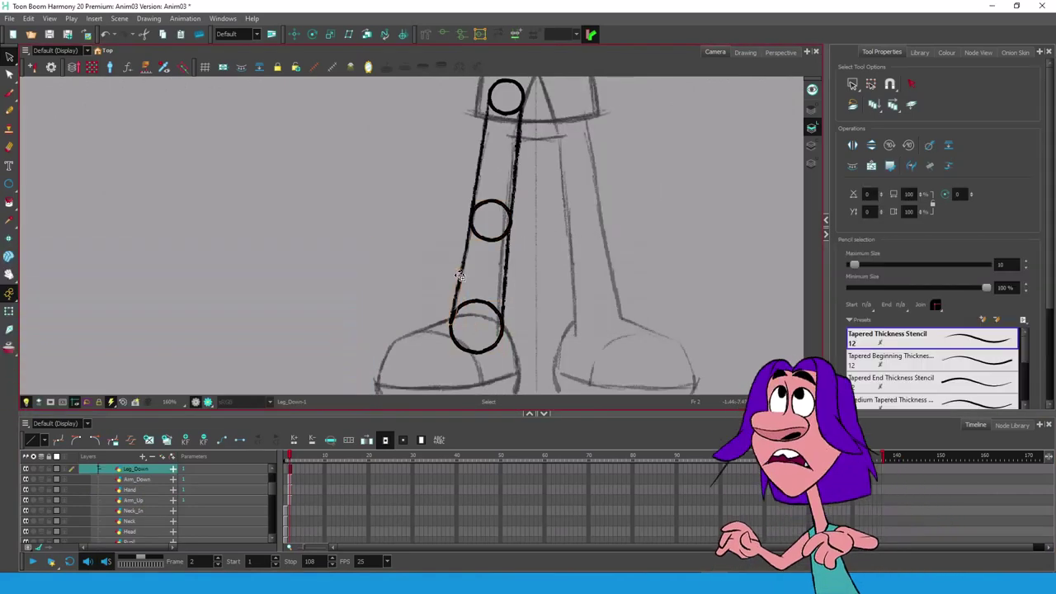
- Extract the V-shaped shirt slit from POSES_CLEAN into a new layer named TshirtDown_In
drag(412, 366, 615, 211)
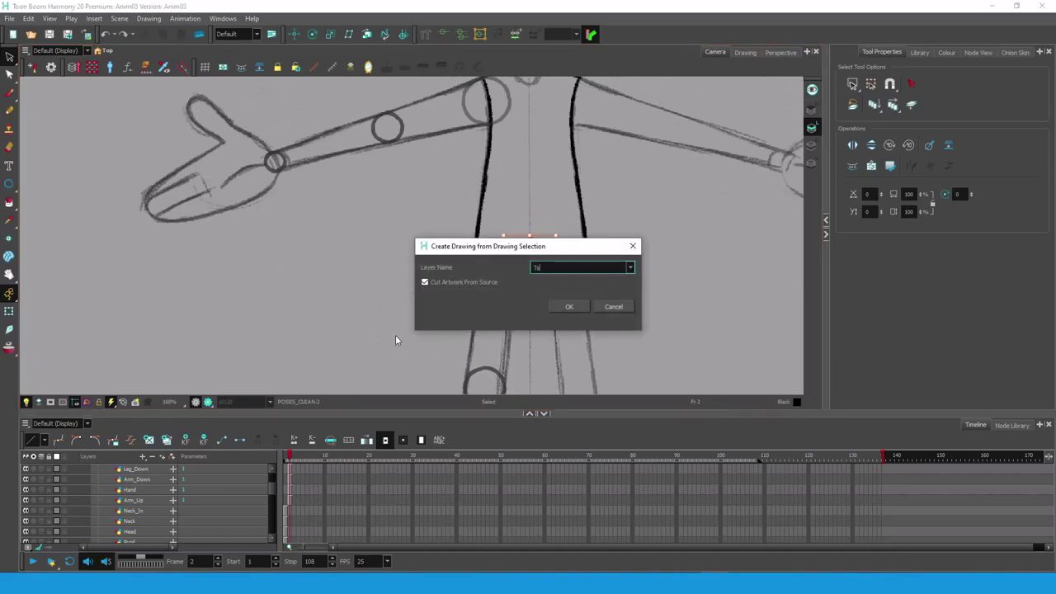
text(hirt_Down)
key(Return)
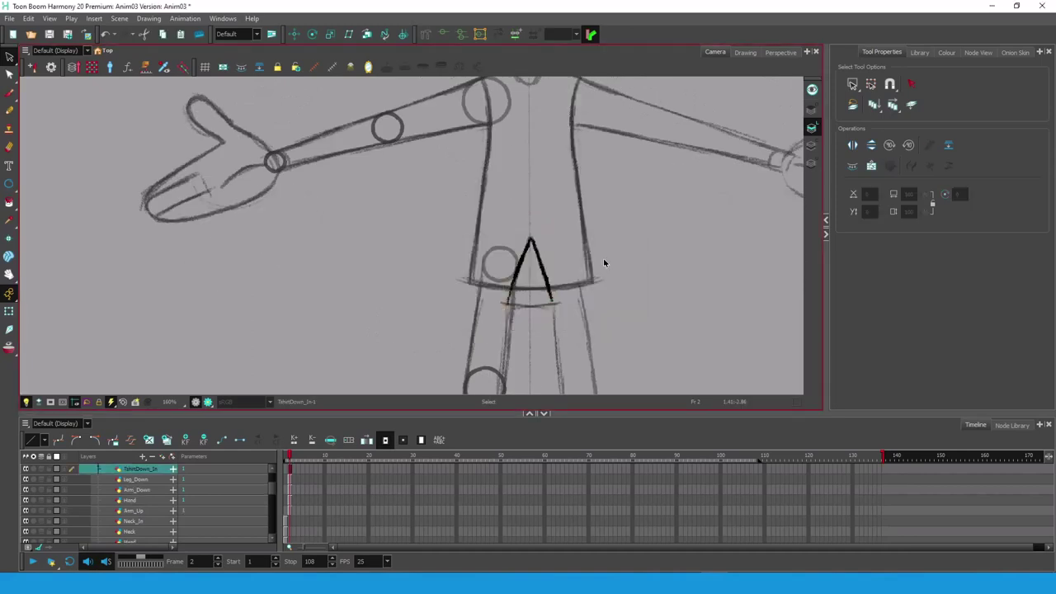
- Draw the curved hip line just below the shirt hem in the Leg_Down layer and flatten it
drag(551, 258, 532, 232)
key(alt+v)
drag(491, 273, 536, 271)
key(alt+s)
click(447, 362)
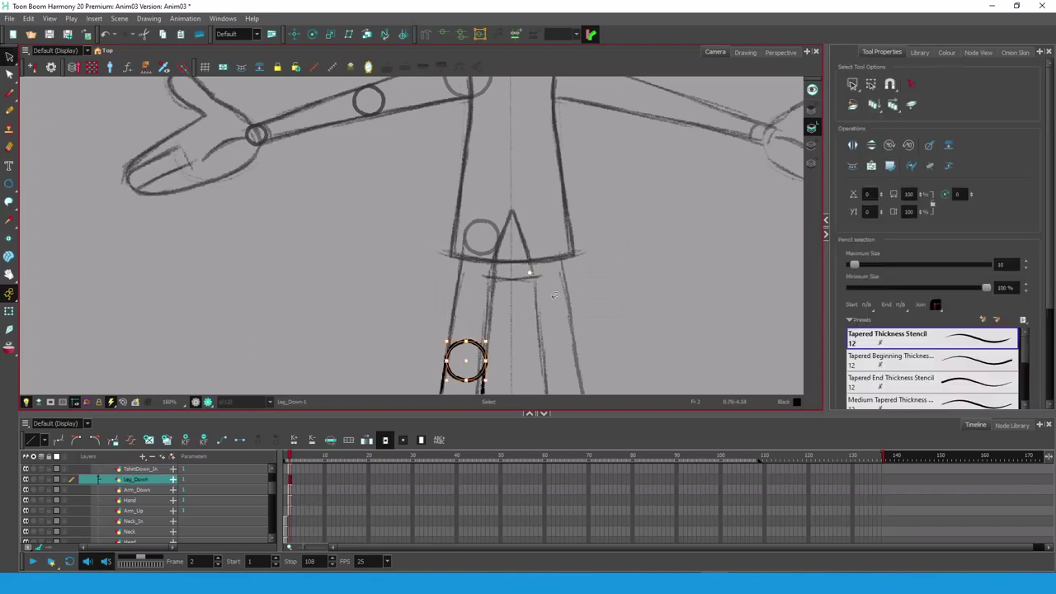
key(alt+b)
scroll(447, 364, up, 2)
drag(499, 225, 608, 225)
key(alt+s)
click(561, 230)
click(950, 147)
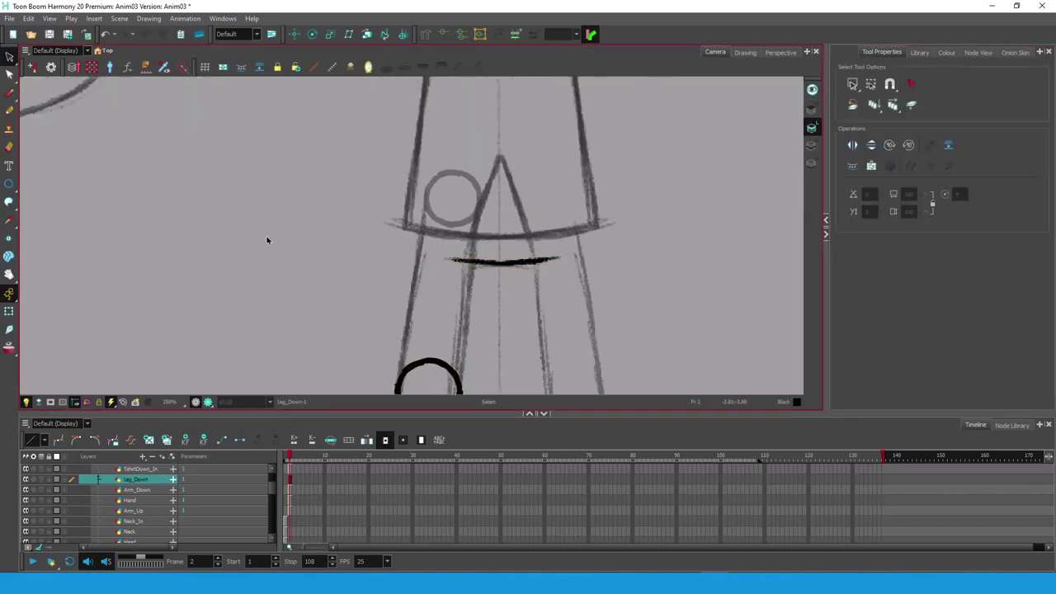
- Extend the hip outline upward under the shirt with straight contour lines and cut it into a new layer named Hip
key(alt+q)
drag(435, 174, 586, 173)
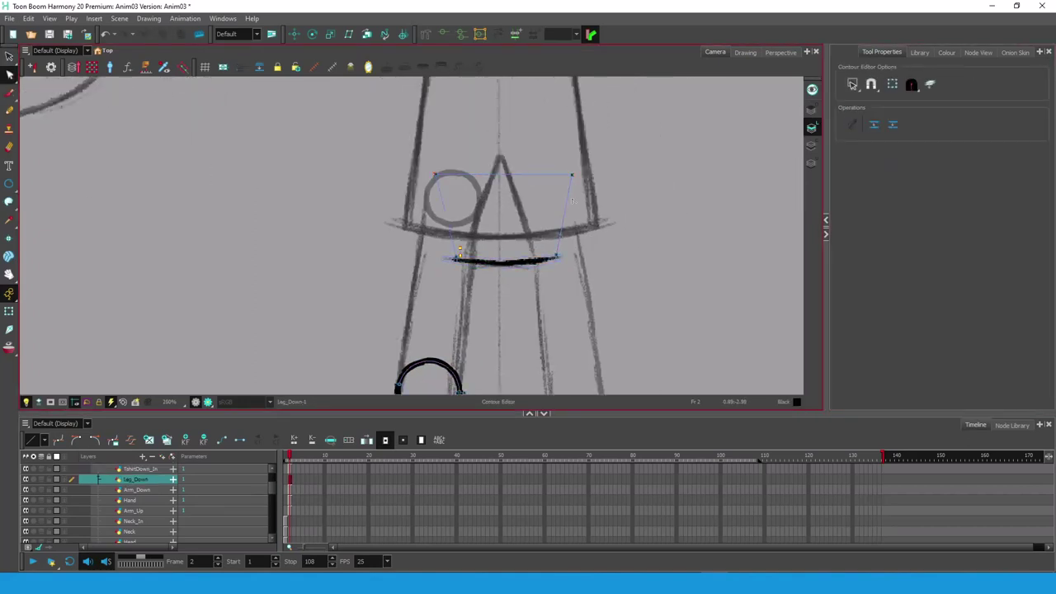
key(F9)
text(Hip)
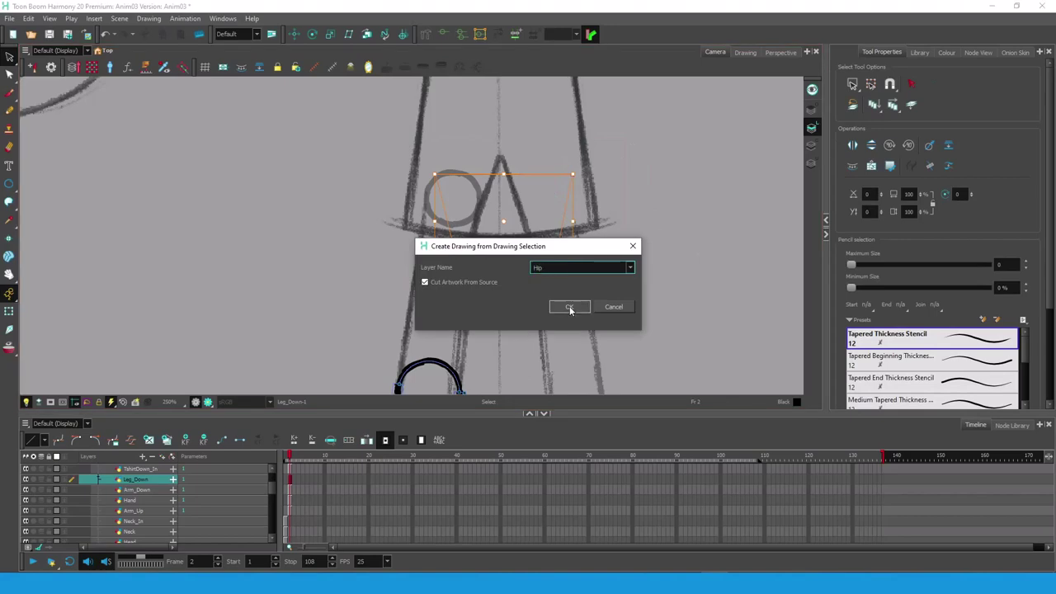
click(569, 306)
- Clear the frame 2 cells of the separated body-part layers
click(651, 183)
scroll(662, 200, down, 3)
drag(662, 201, 589, 280)
drag(289, 521, 291, 470)
key(Delete)
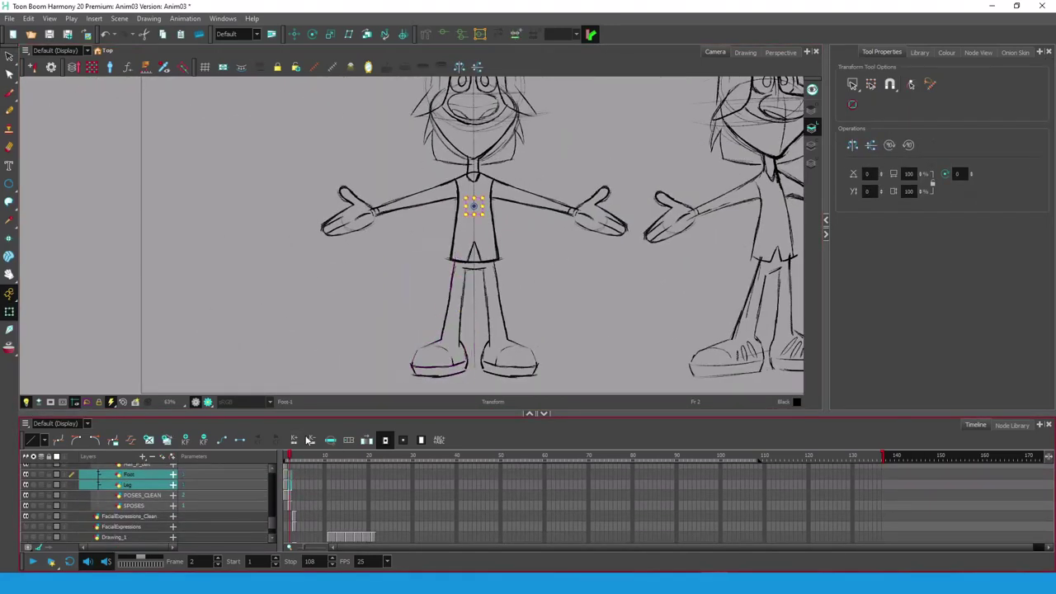
- Extract the shirt outline from the POSES_CLEAN drawing into a new layer
click(288, 493)
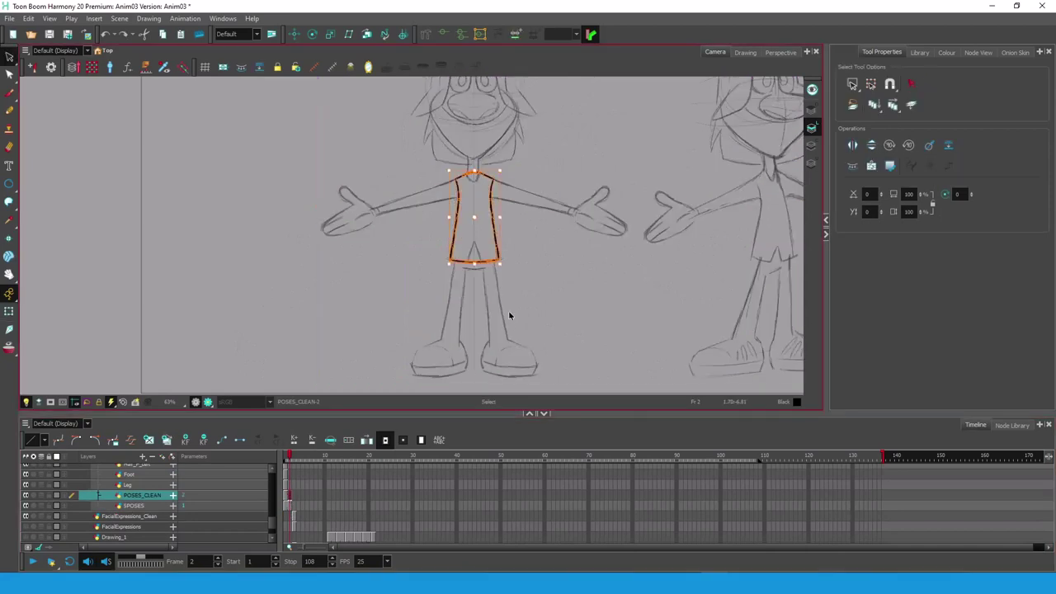
key(F9)
key(Return)
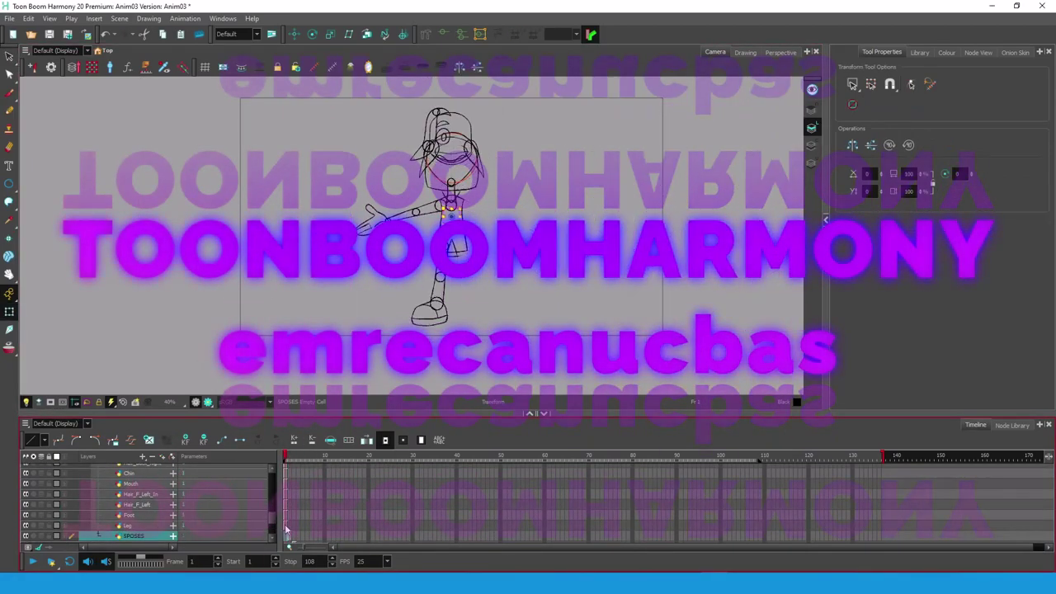
scroll(289, 540, down, 2)
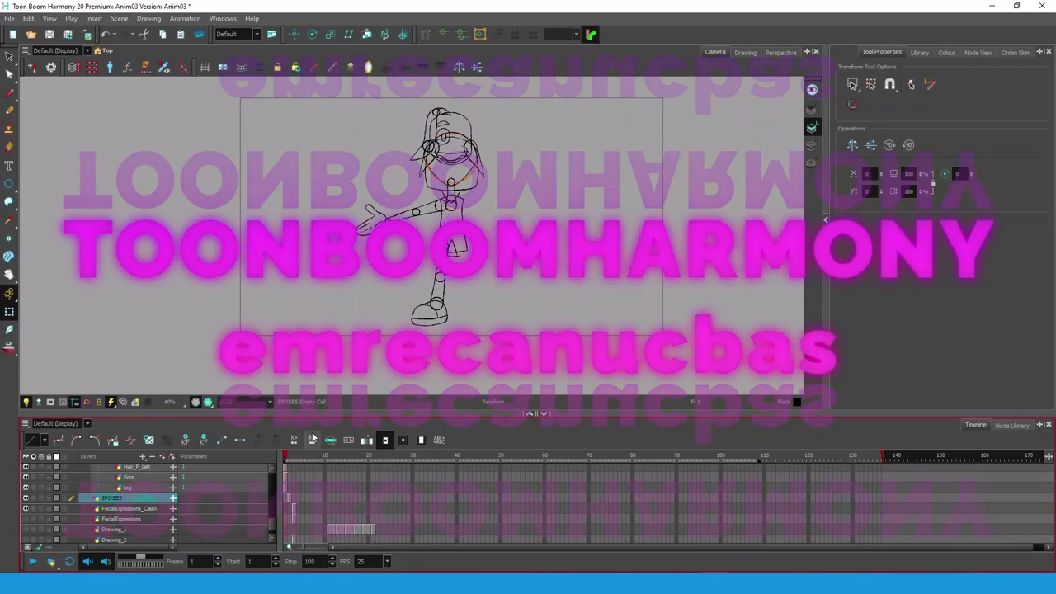
scroll(467, 123, up, 6)
key(alt+s)
click(373, 94)
scroll(453, 242, down, 1)
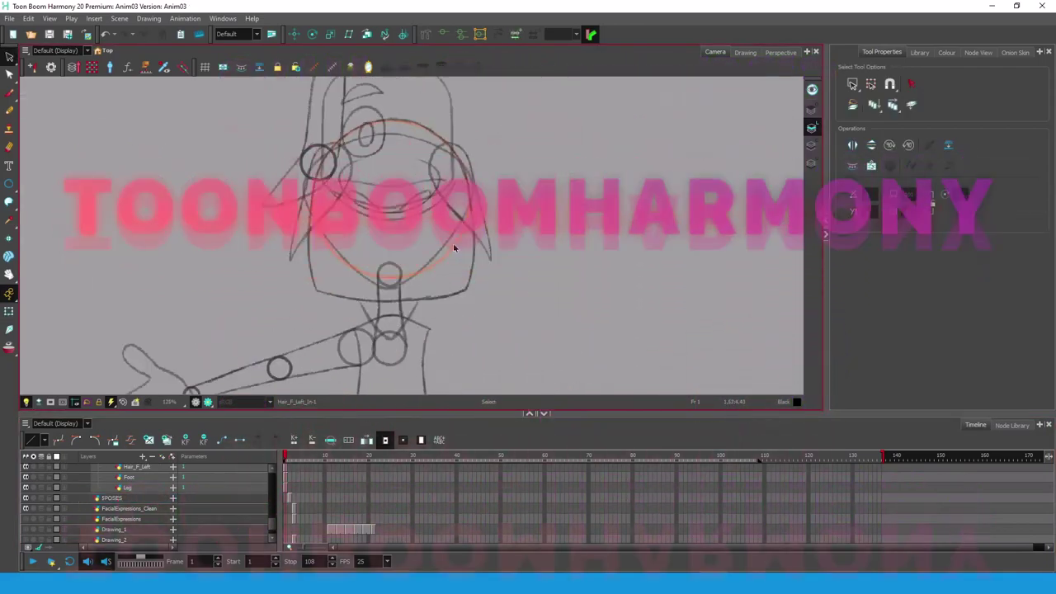
drag(512, 257, 541, 231)
scroll(541, 231, down, 5)
- Create invisible colour-art contours from the line art of all the character's body parts and switch to the Colour Art layer
drag(475, 129, 293, 400)
click(812, 145)
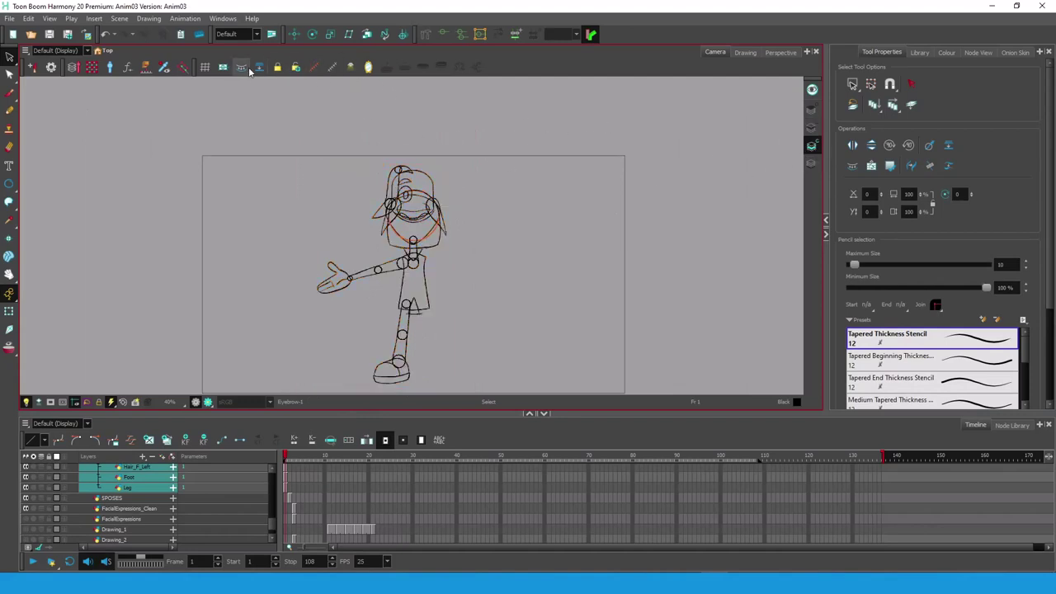
click(244, 67)
click(812, 129)
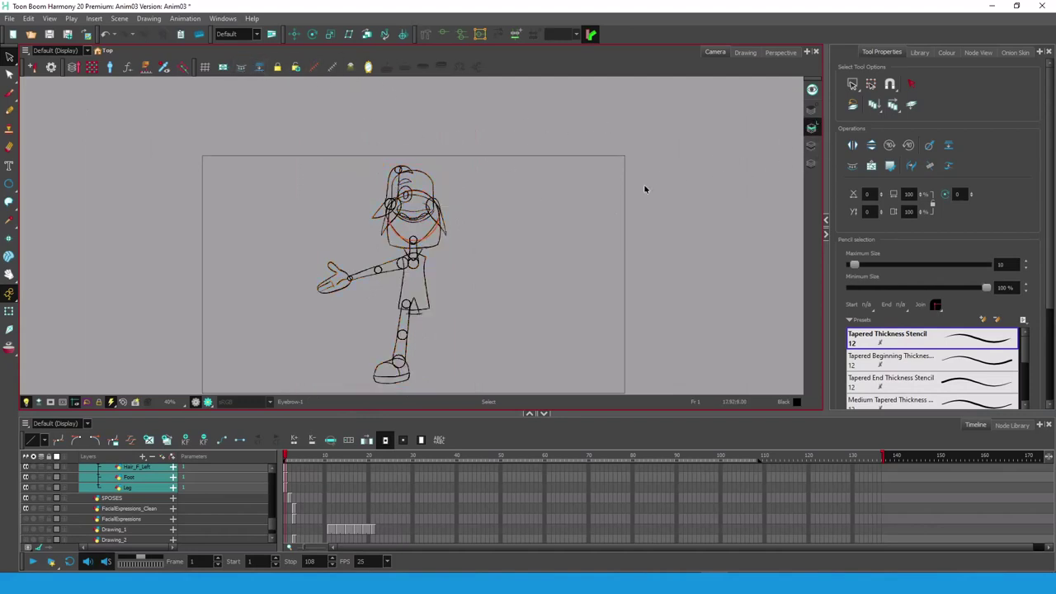
key(ctrl+a)
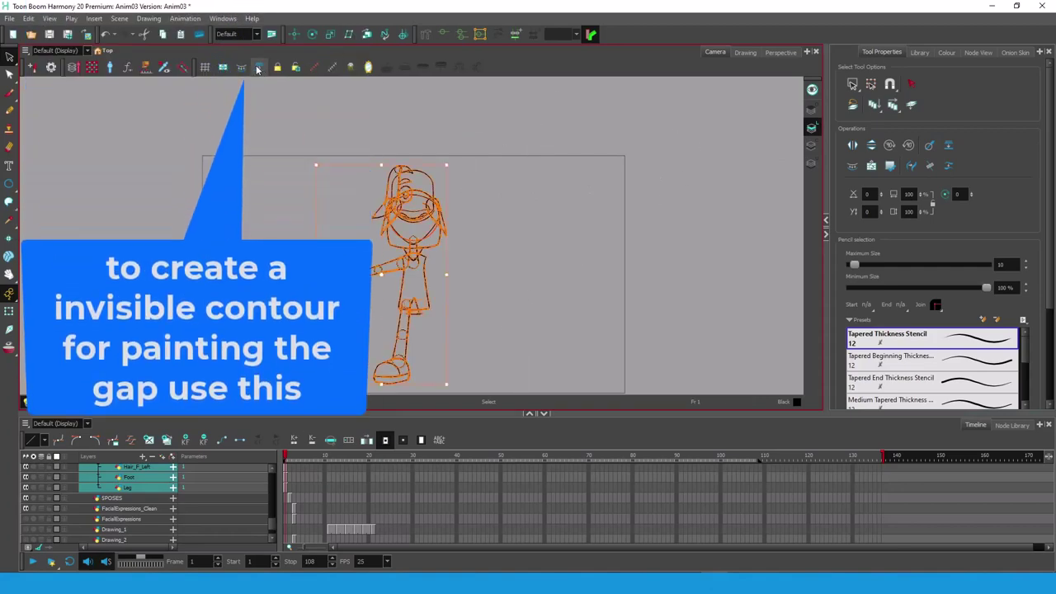
click(242, 68)
click(812, 145)
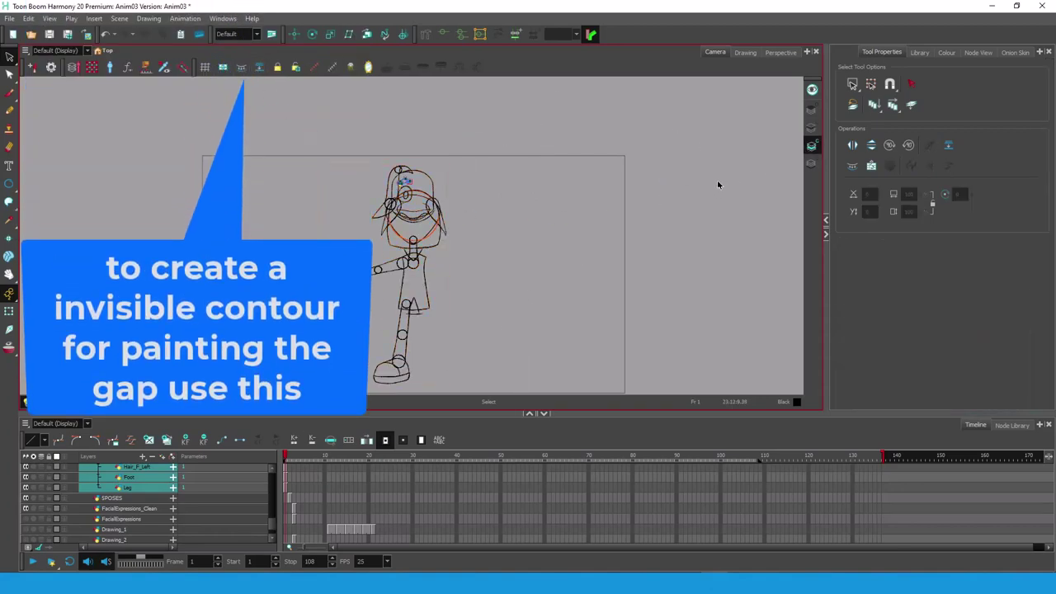
- Open the head's colour-art contour in the Drawing view and change the New 0 swatch to a pink skin tone
key(ctrl+space)
scroll(438, 223, up, 5)
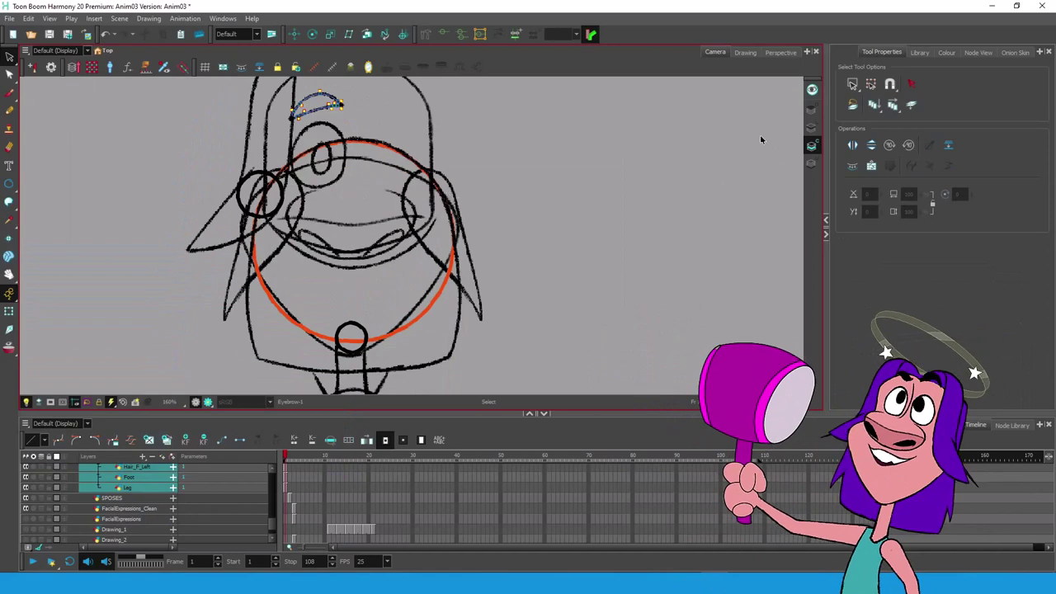
click(427, 146)
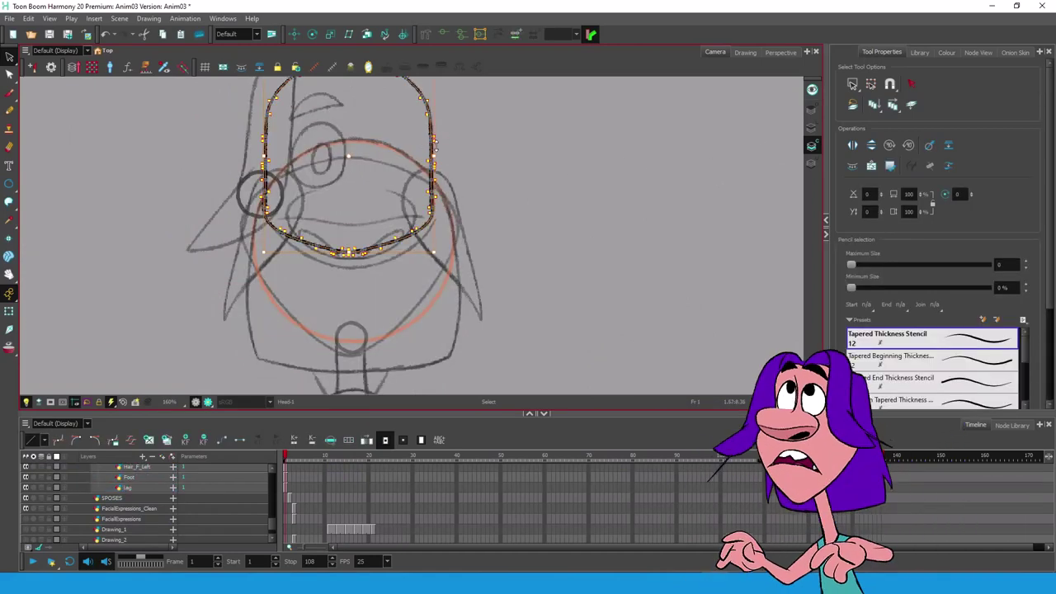
click(745, 51)
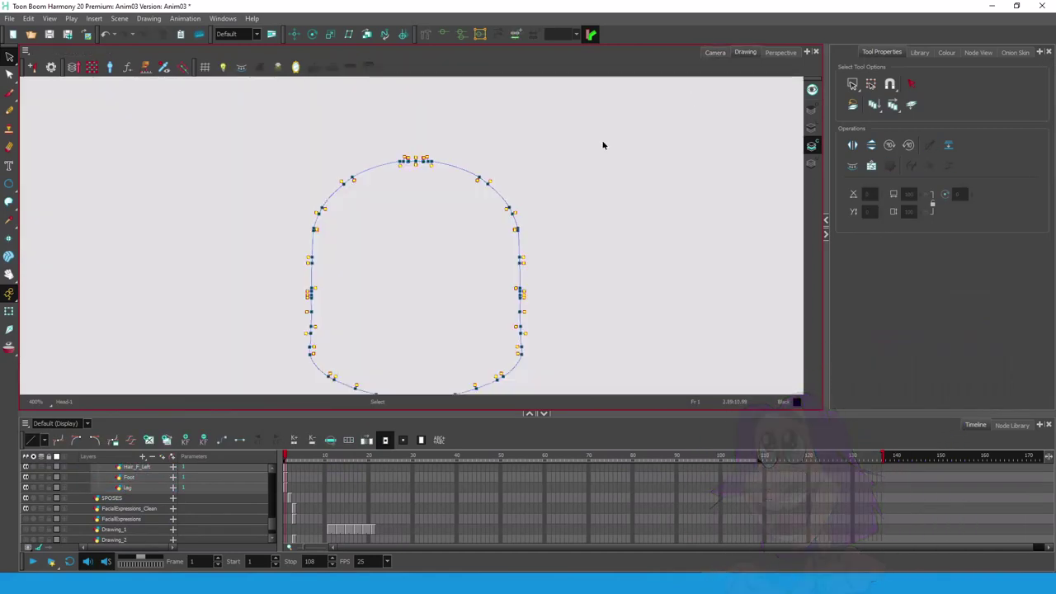
drag(562, 242, 559, 202)
scroll(566, 209, up, 1)
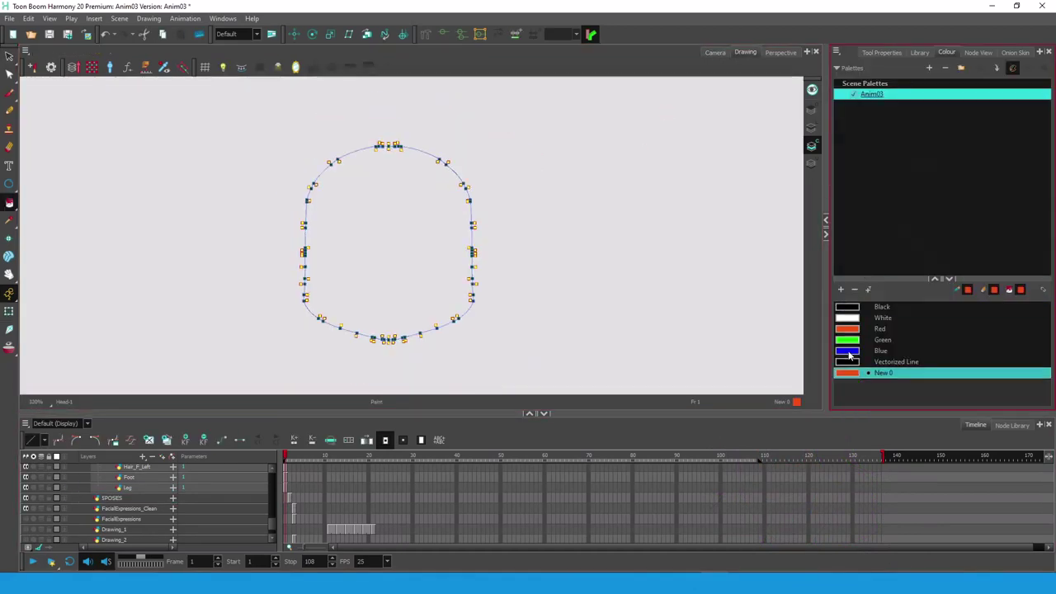
double_click(848, 373)
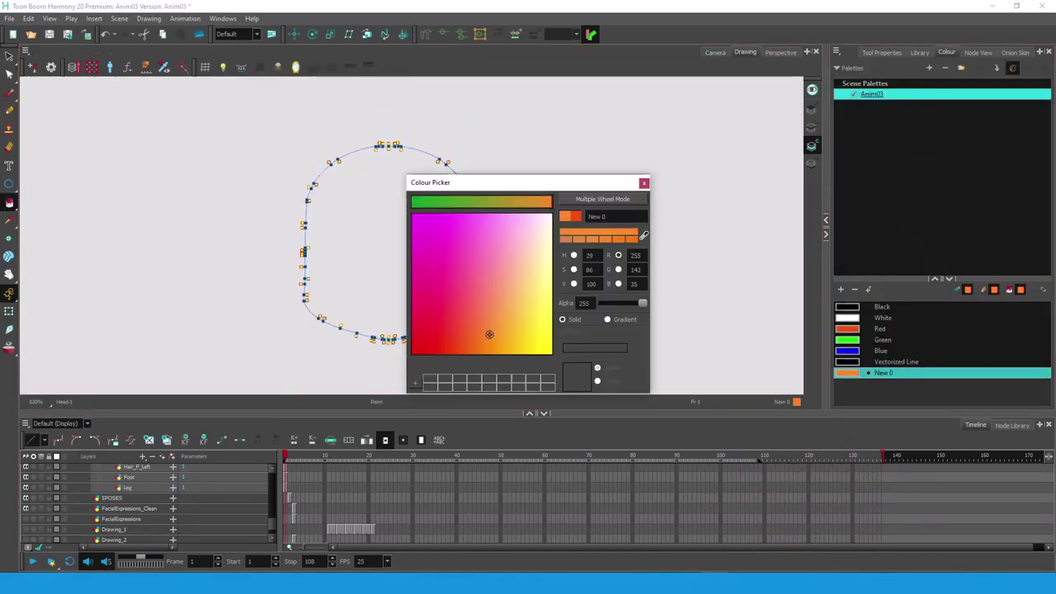
drag(606, 191, 613, 190)
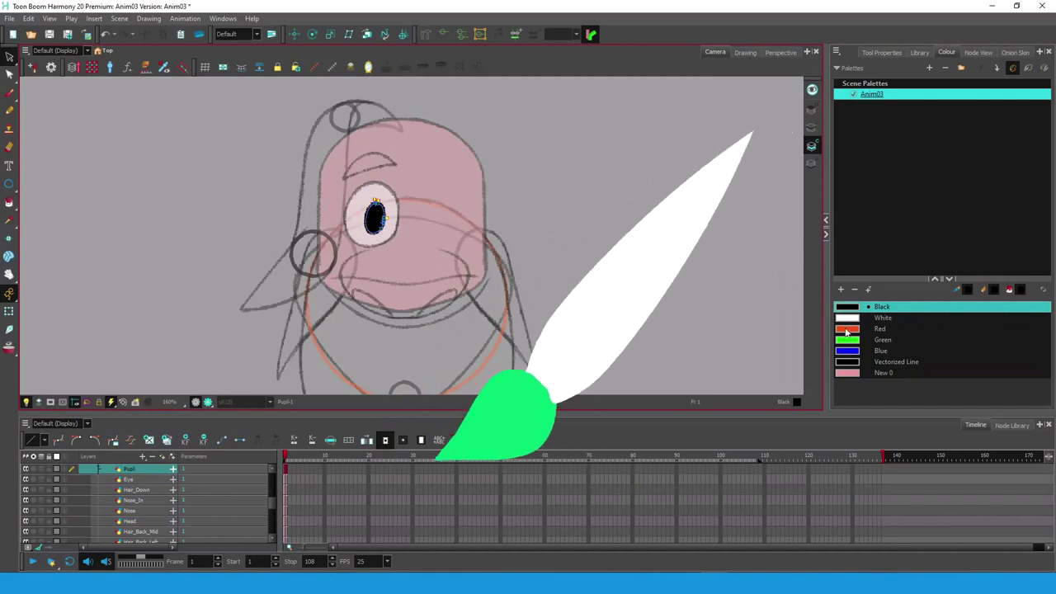
- Make the Cutter apply to line and colour art together and trim the Hair_Down outline end sticking out beside the eye
click(147, 488)
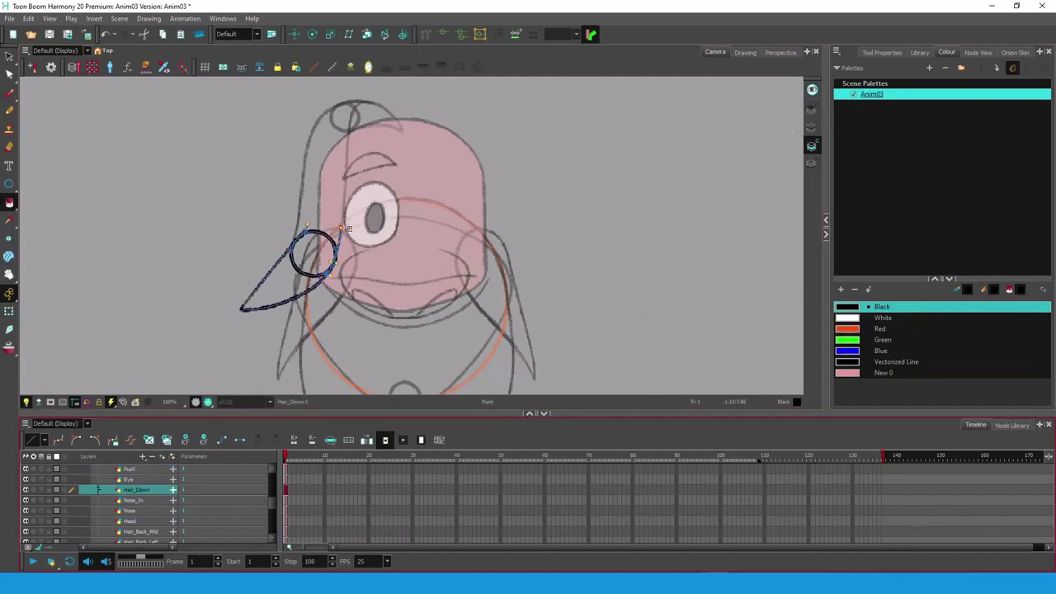
scroll(348, 227, up, 2)
key(alt+t)
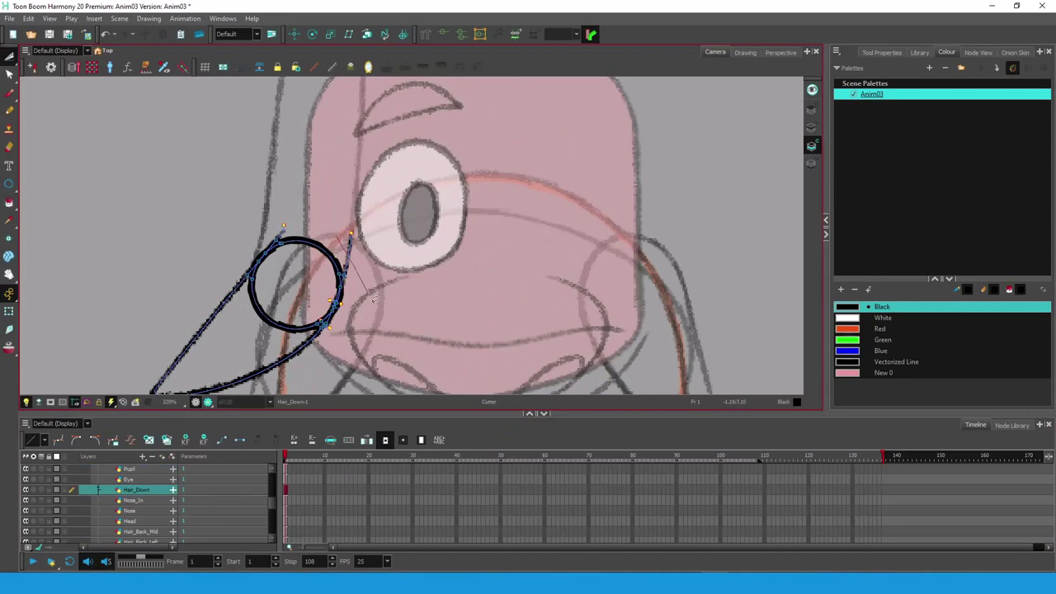
drag(374, 300, 375, 301)
click(881, 53)
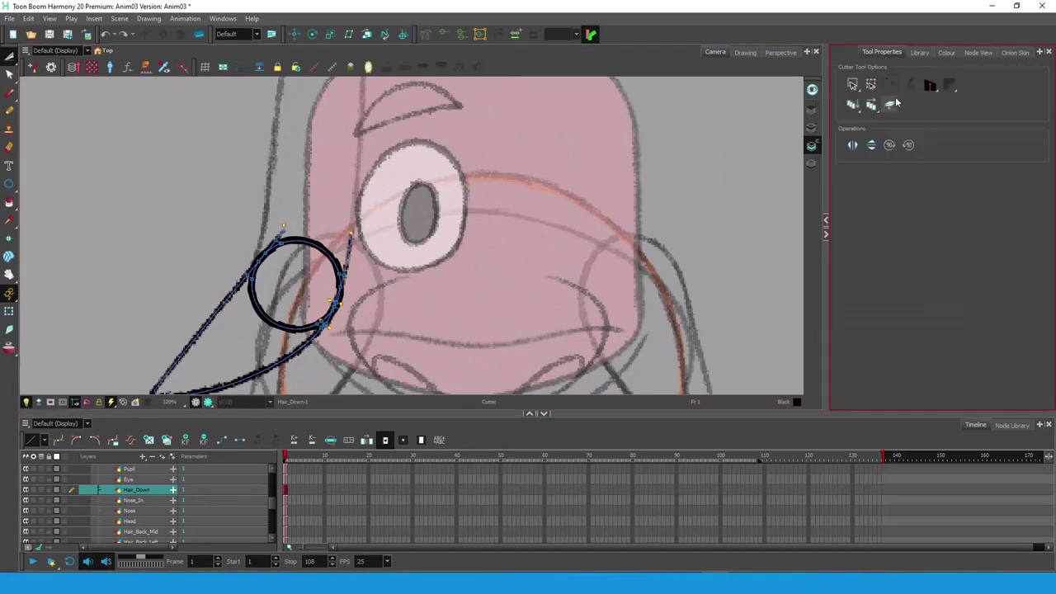
click(931, 85)
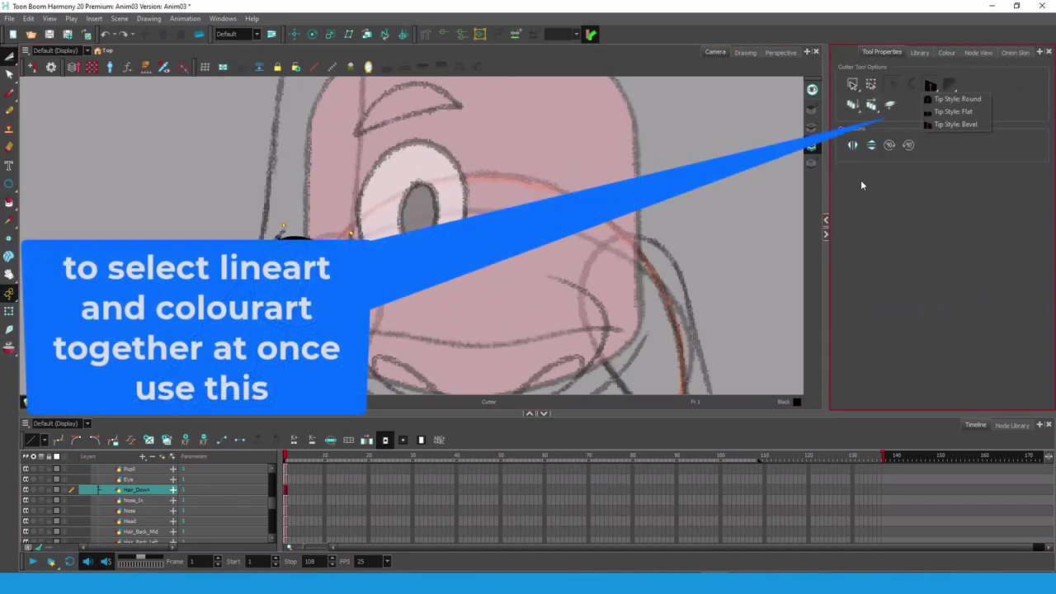
click(863, 181)
click(890, 104)
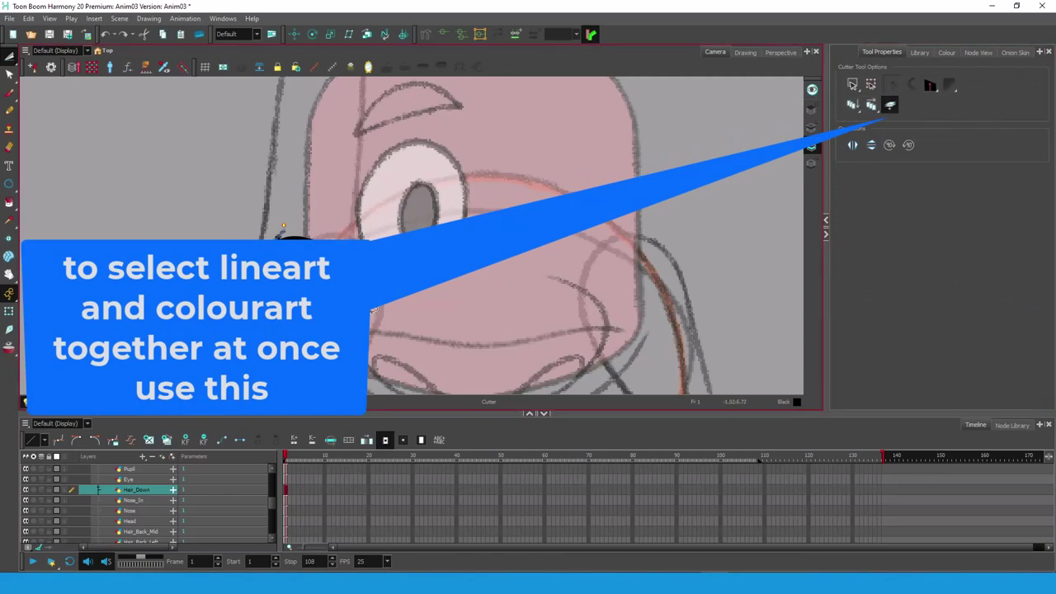
click(278, 232)
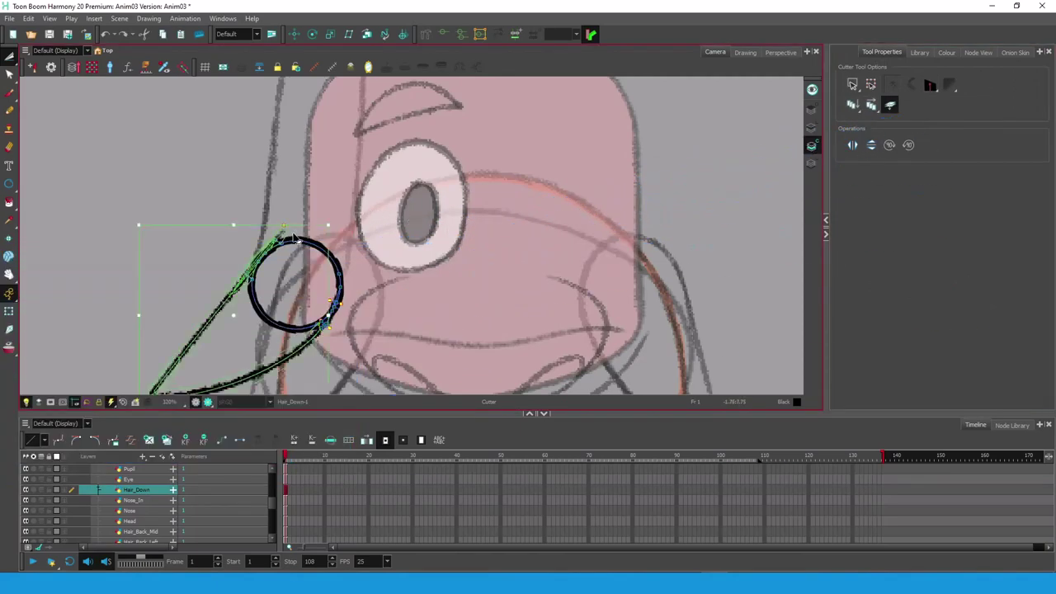
key(alt+s)
click(262, 248)
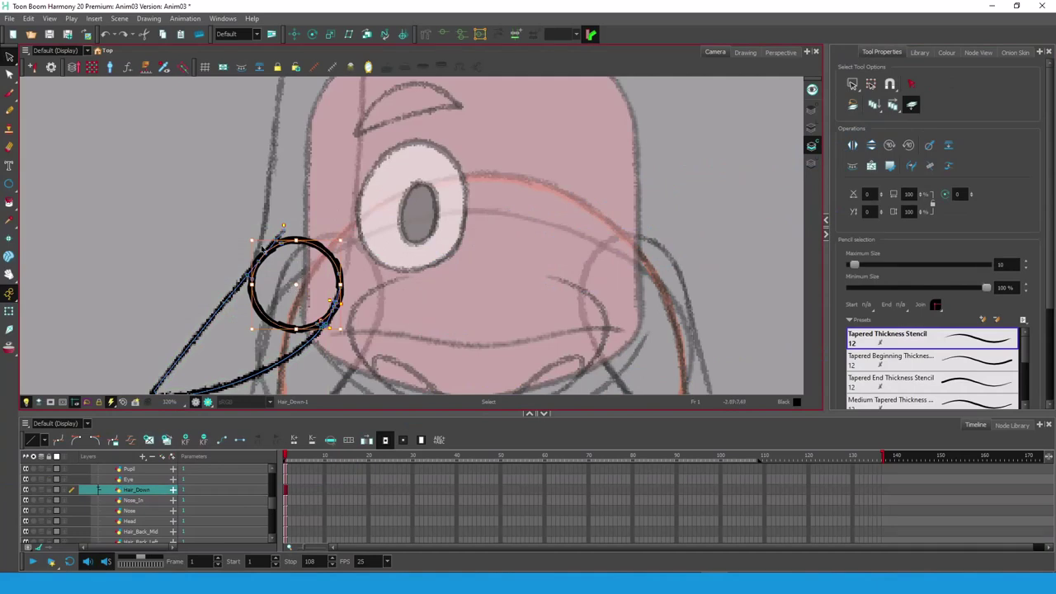
click(405, 192)
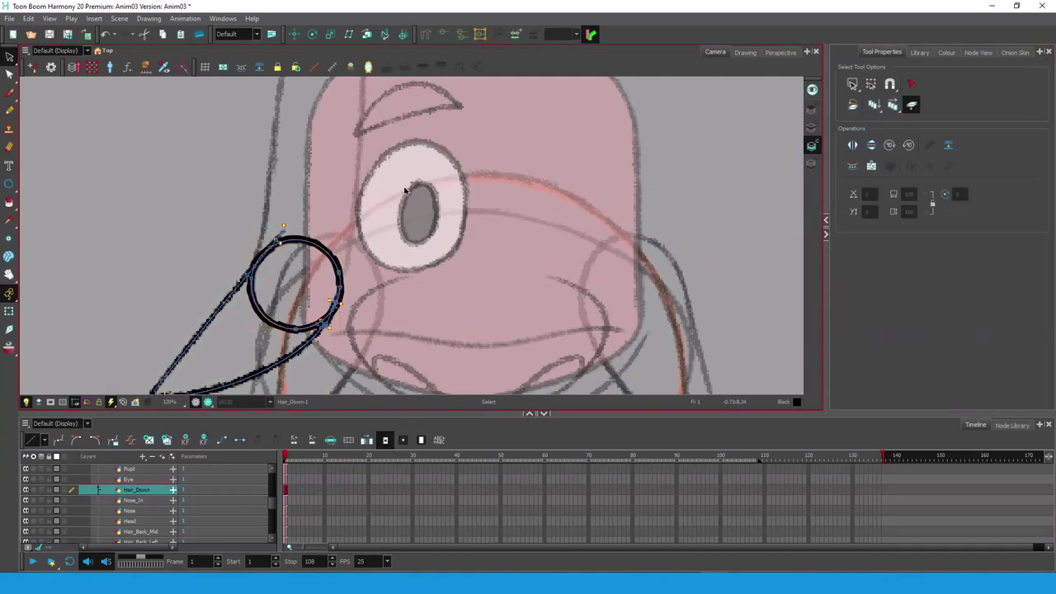
key(ctrl+z)
click(276, 220)
click(254, 261)
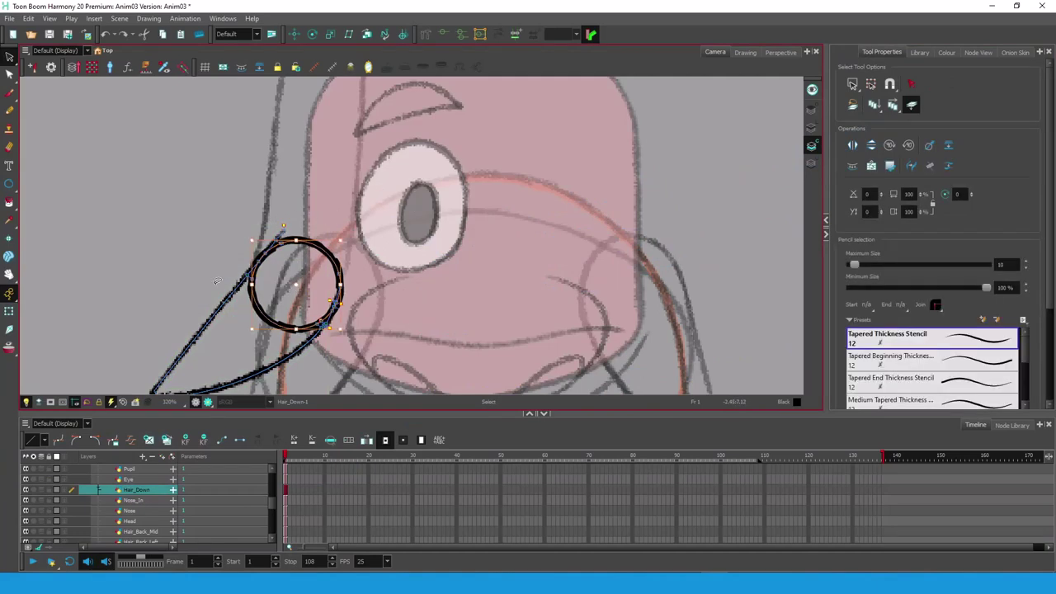
click(249, 273)
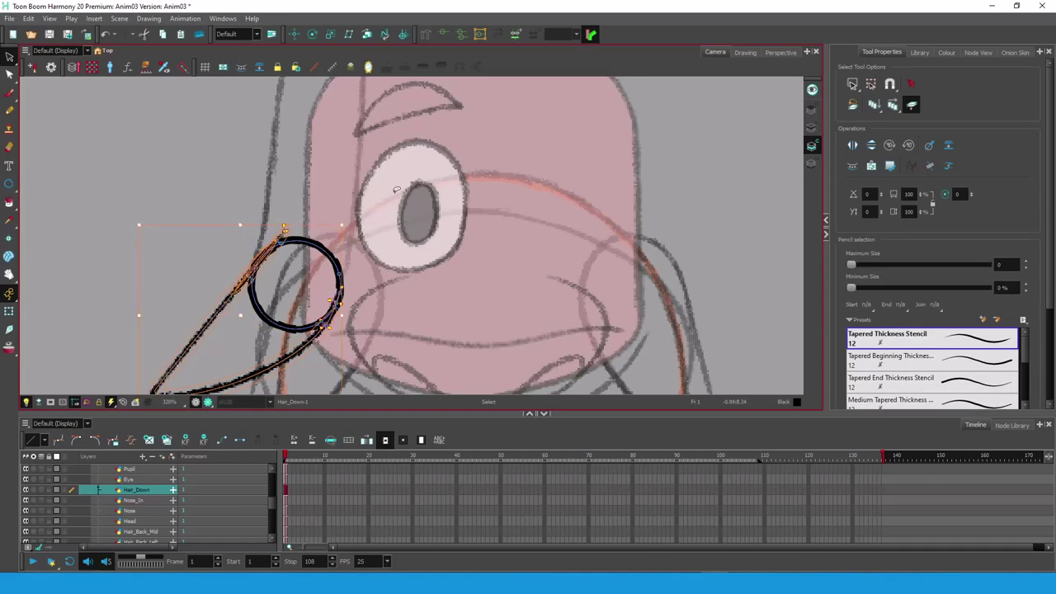
- Cut off and delete the remaining Hair_Down outline end that sticks out above the pivot circle
key(alt+t)
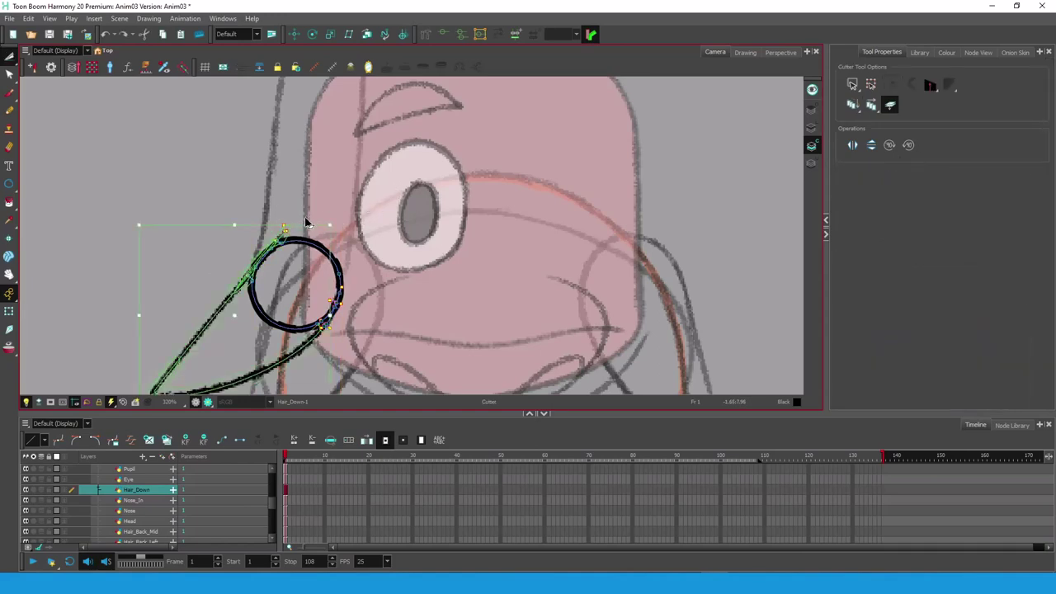
click(302, 225)
drag(277, 239, 268, 221)
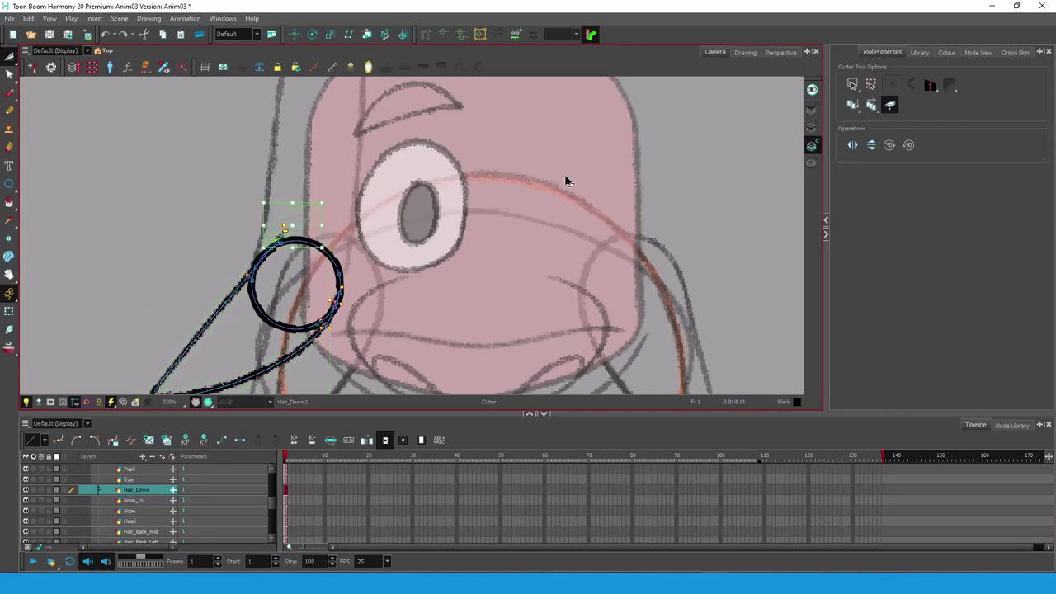
key(Delete)
- Add a new purple swatch to the palette and fill the Hair_Down strand and its pivot circle with it
drag(565, 287, 575, 241)
key(alt+i)
key(1)
key(1)
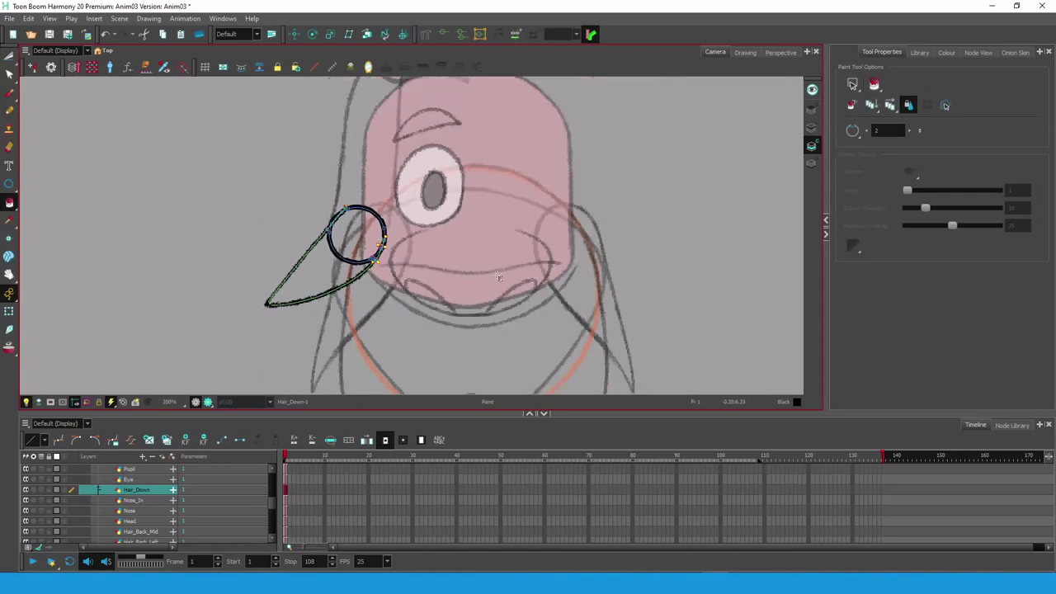
drag(498, 278, 508, 286)
click(946, 52)
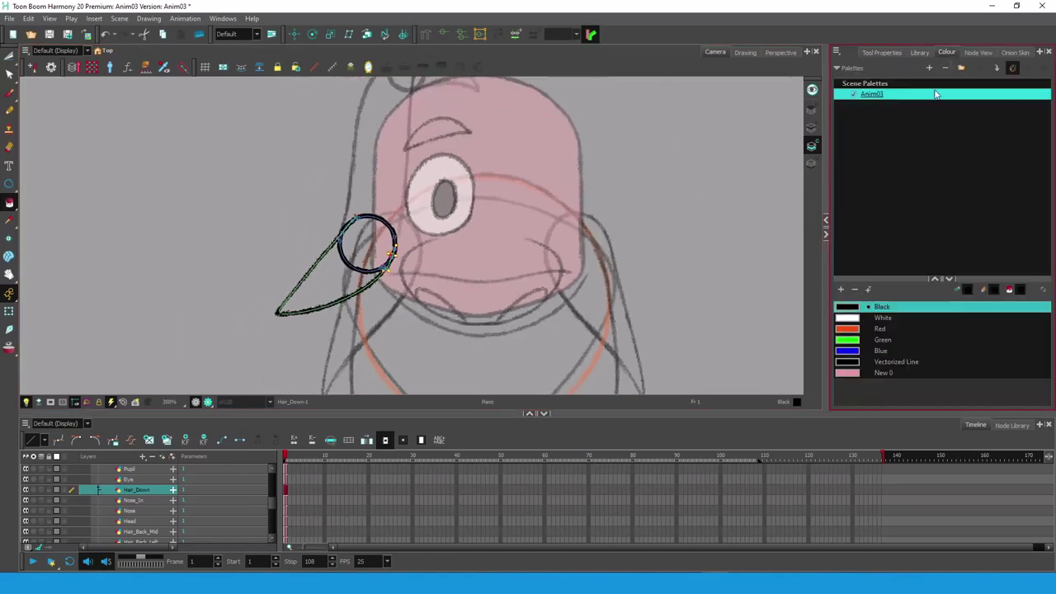
click(847, 329)
click(841, 289)
double_click(848, 384)
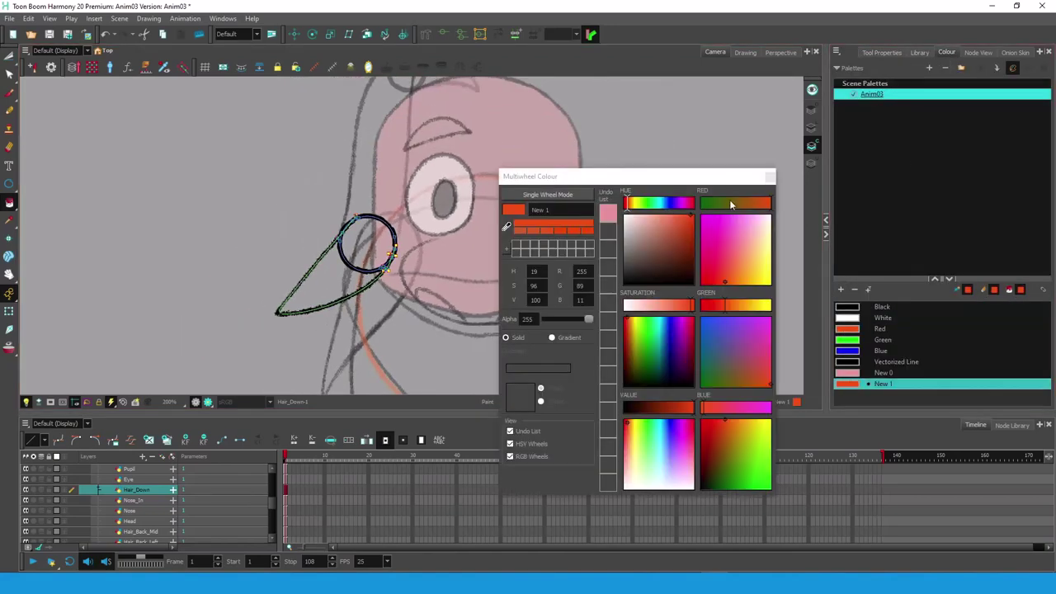
drag(665, 205, 686, 205)
drag(761, 205, 727, 210)
click(770, 176)
click(330, 285)
click(370, 246)
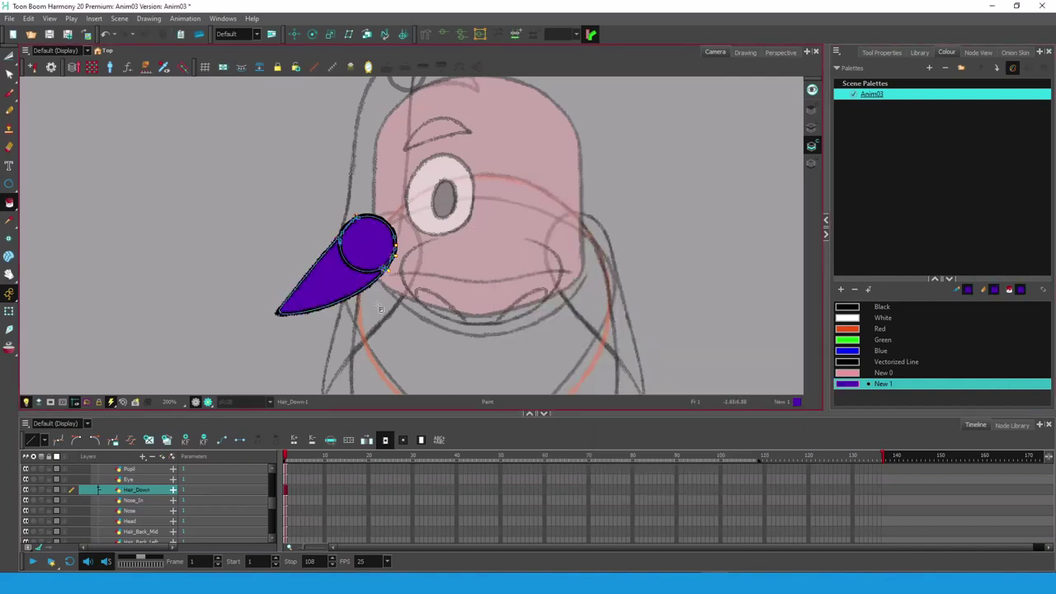
- Undo the Hair_Down fills, fill only the pivot circle with purple and shrink that fill to a small dot at the circle's centre
key(ctrl+z)
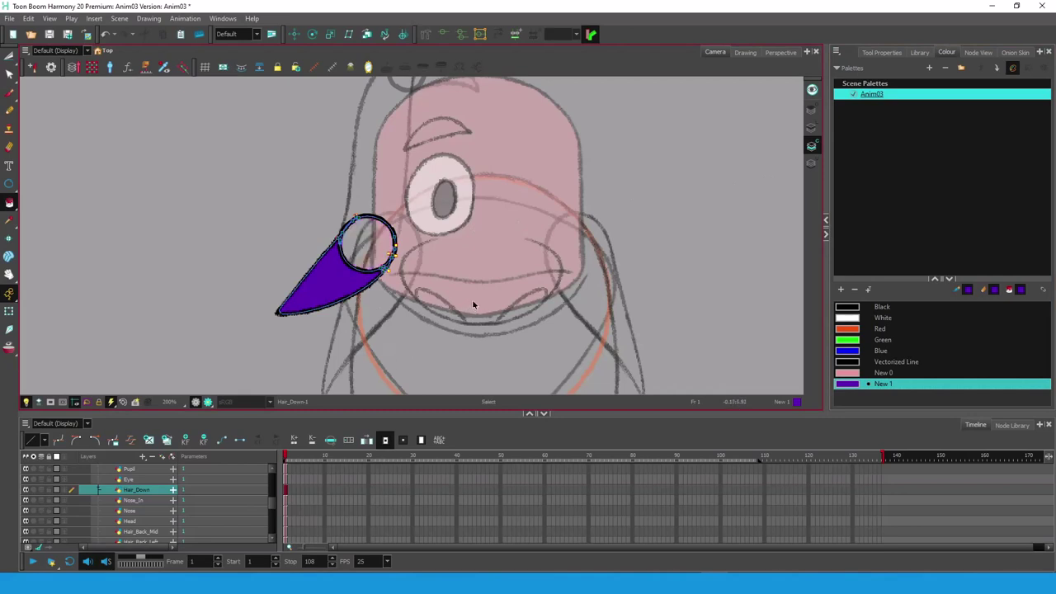
key(ctrl+z)
click(371, 247)
key(alt+s)
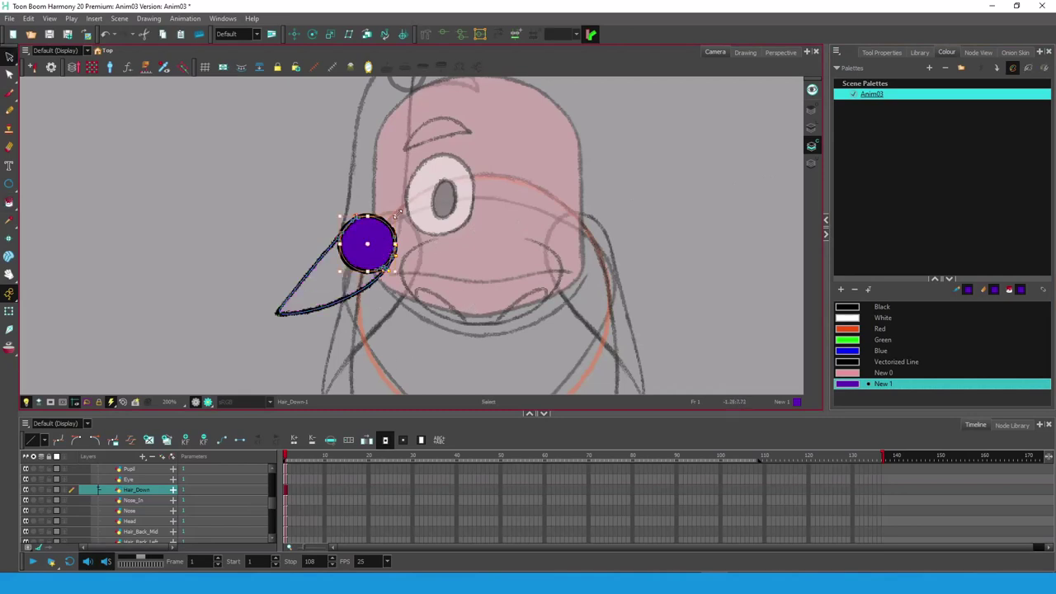
click(370, 242)
key(Delete)
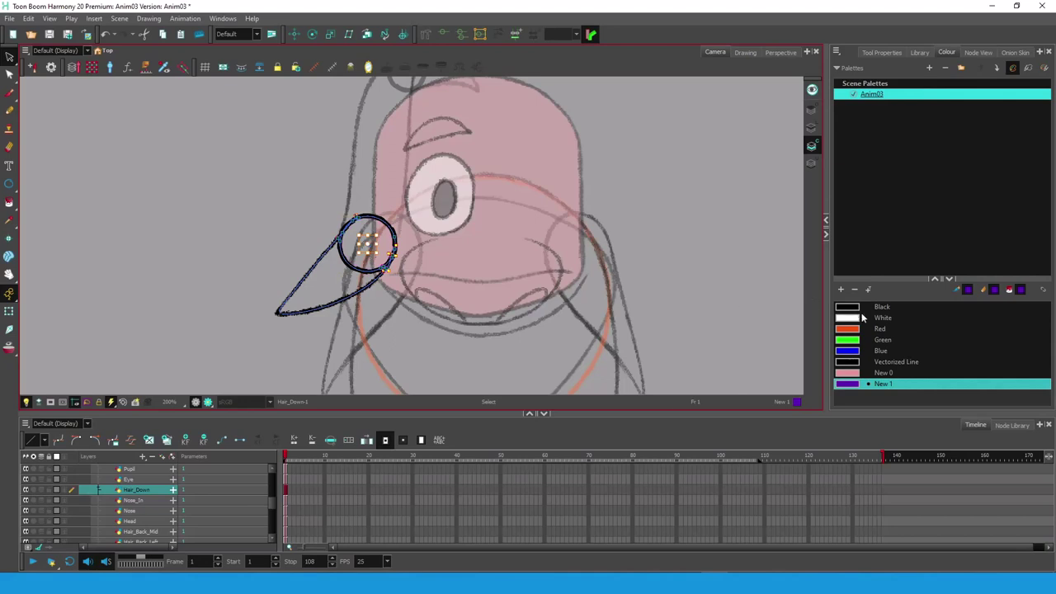
- Repaint the Hair_Down strand and its pivot circle with the purple New 1 swatch
click(850, 340)
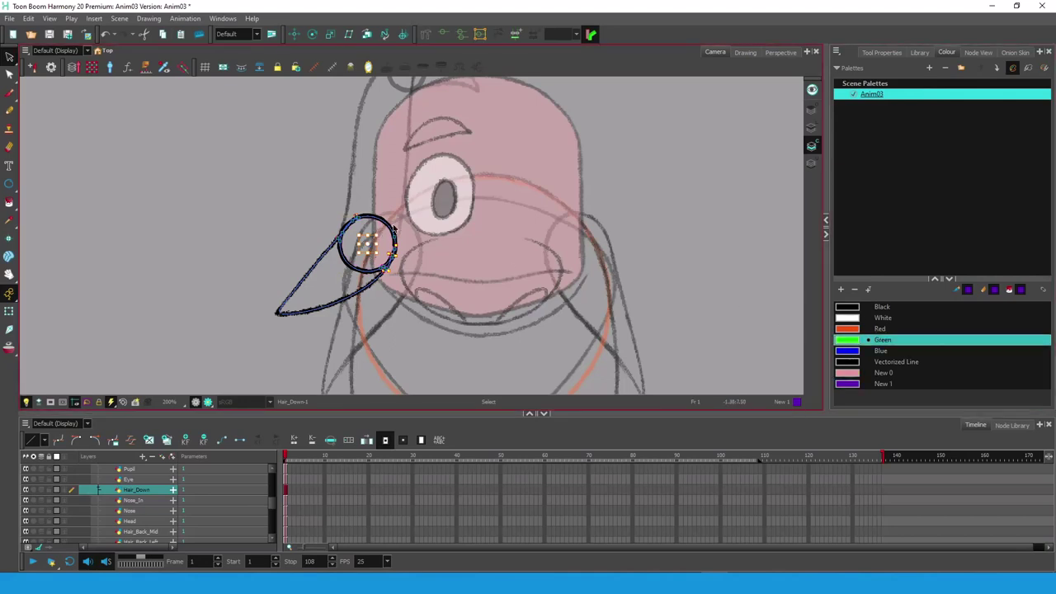
click(406, 214)
key(alt+i)
click(347, 284)
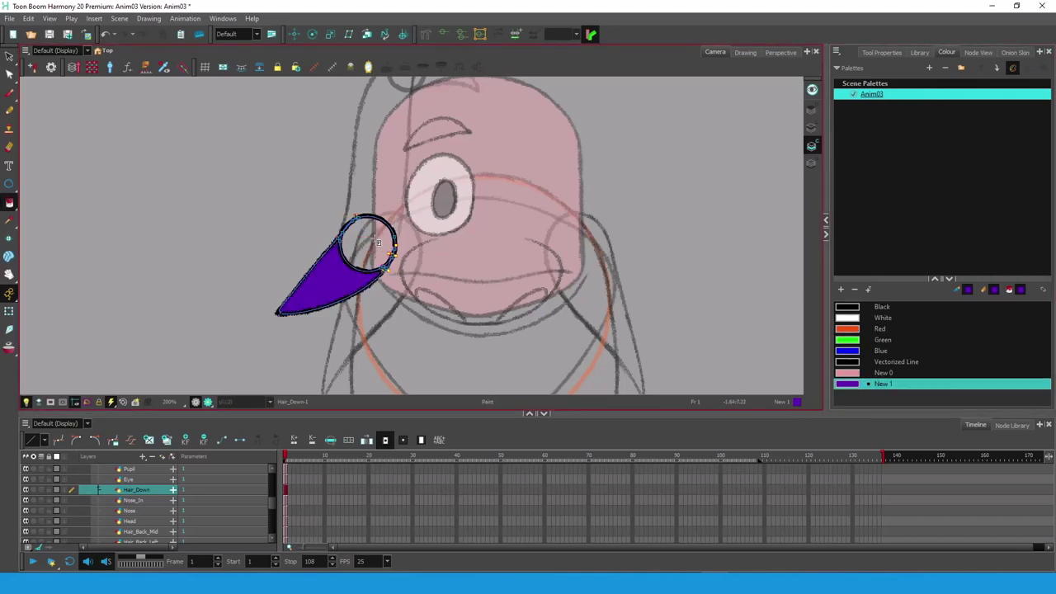
scroll(378, 241, down, 2)
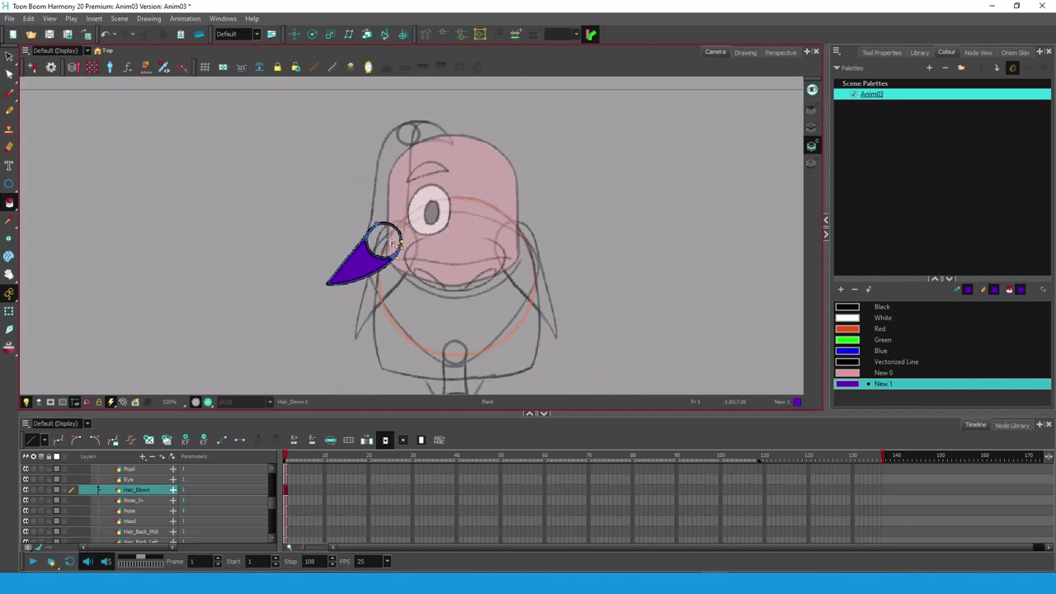
scroll(392, 243, up, 2)
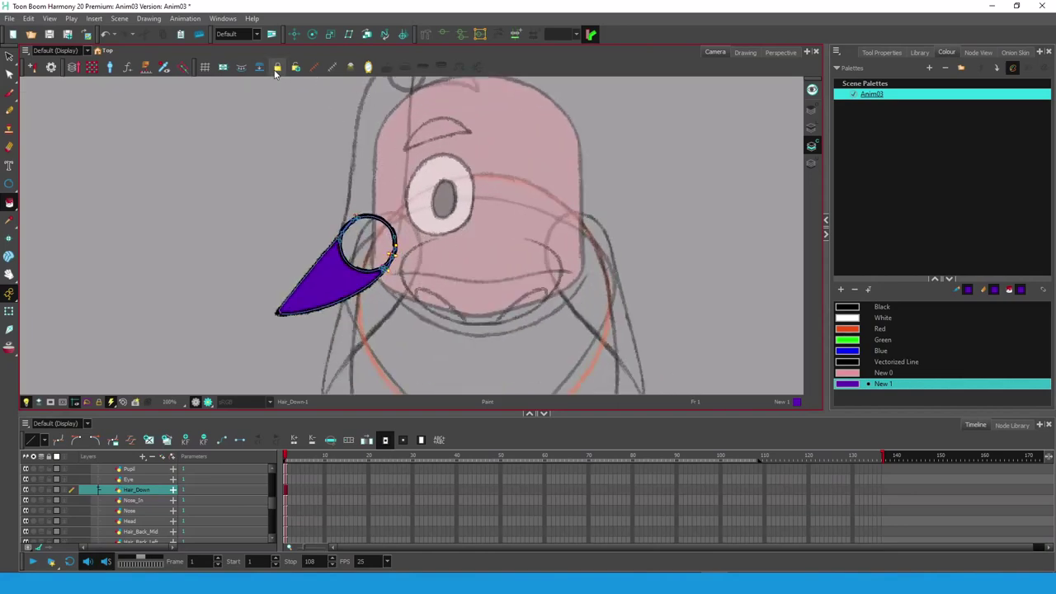
click(374, 248)
key(alt+s)
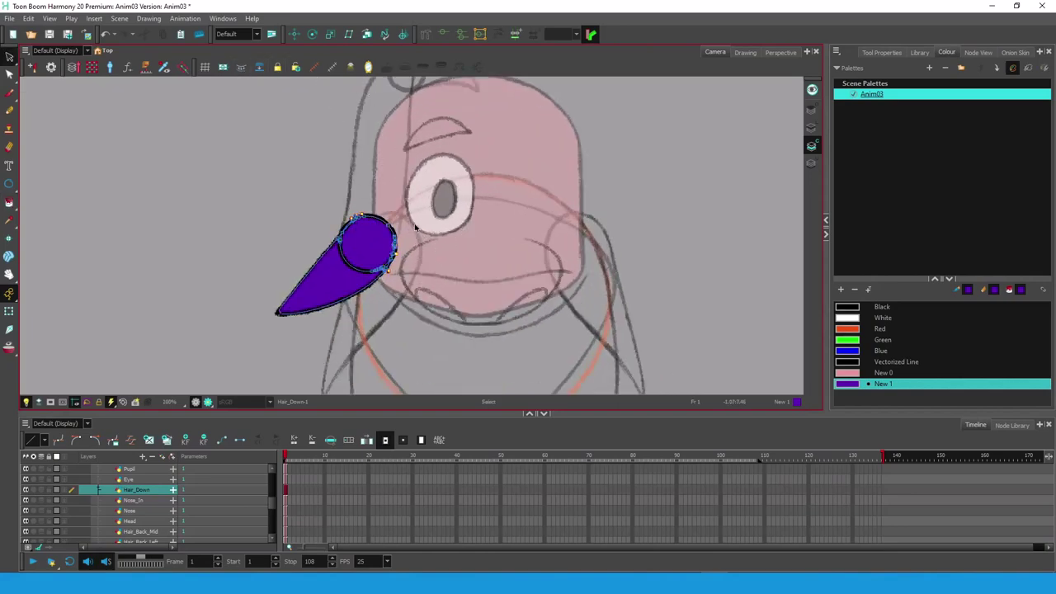
- Change the Green swatch to magenta for the small dot marking the centre of the Hair_Down pivot circle
click(368, 244)
double_click(848, 341)
click(611, 231)
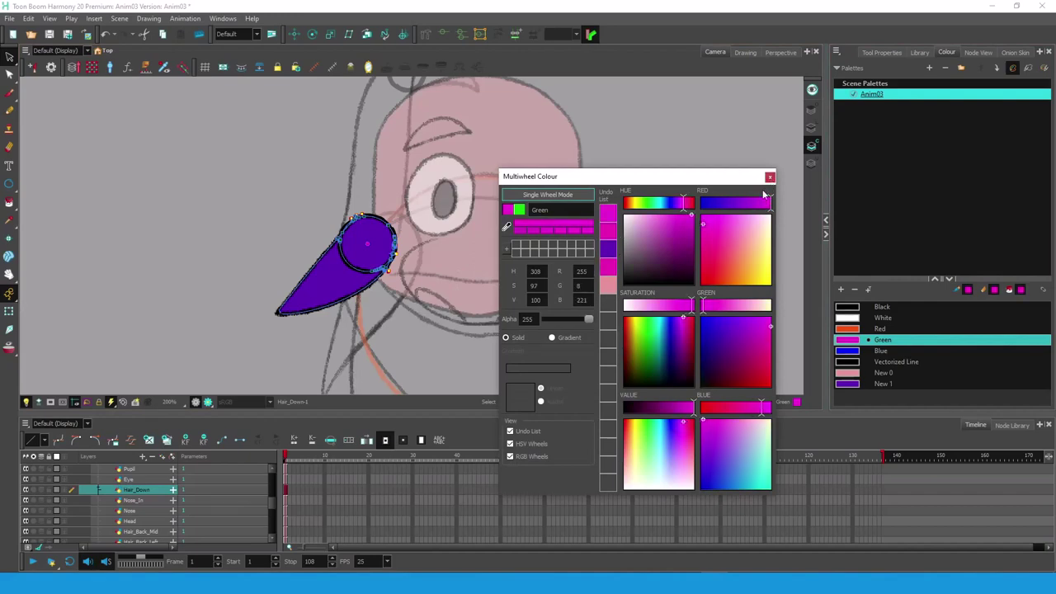
click(769, 178)
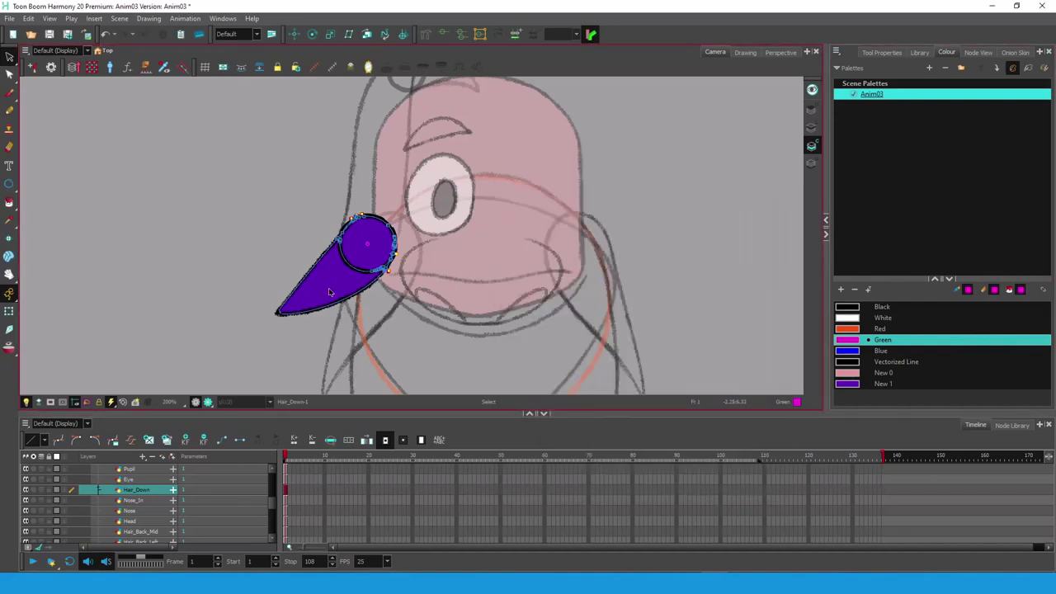
- Close the open undersides of both nostril outlines on the Nose_In layer with curved invisible strokes
click(144, 498)
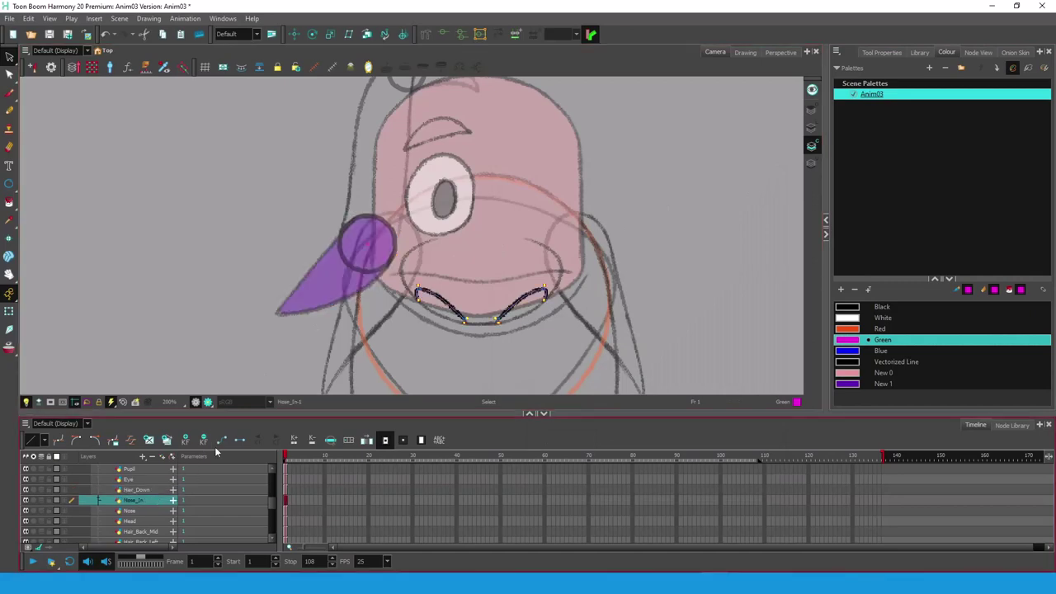
scroll(533, 297, up, 5)
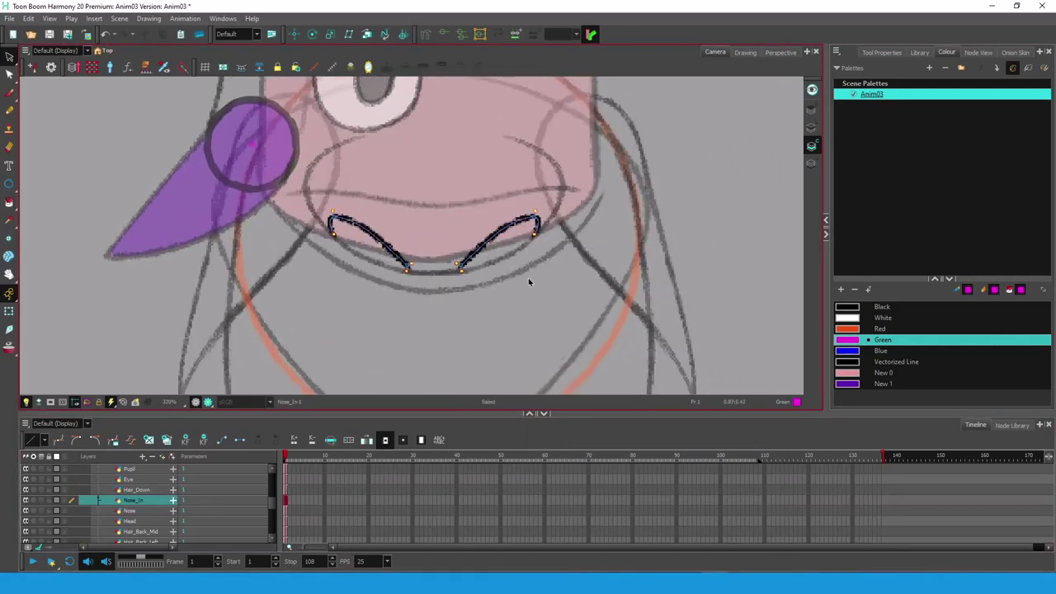
key(alt+i)
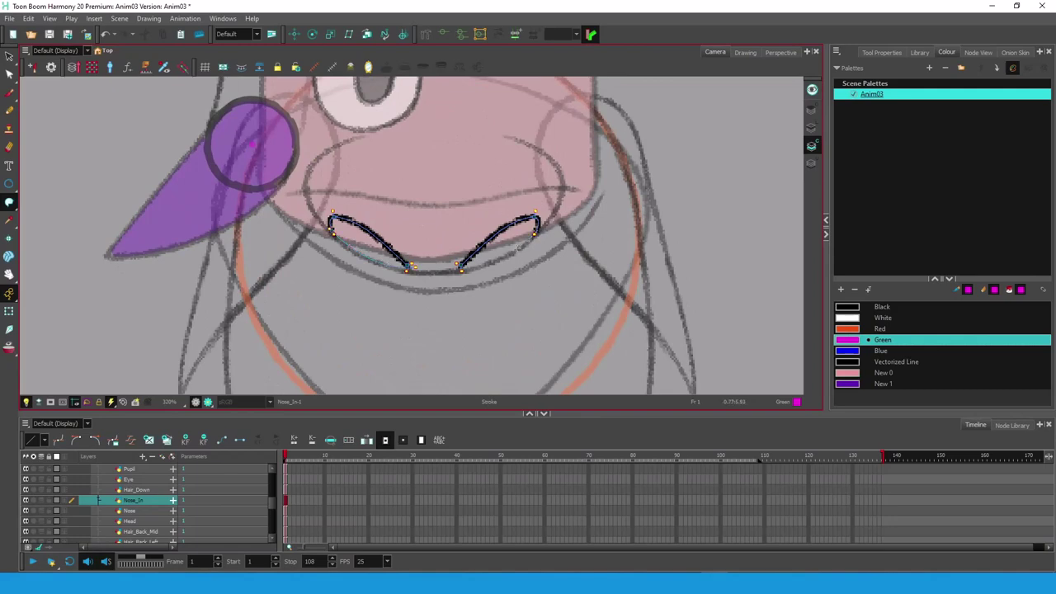
key(alt+q)
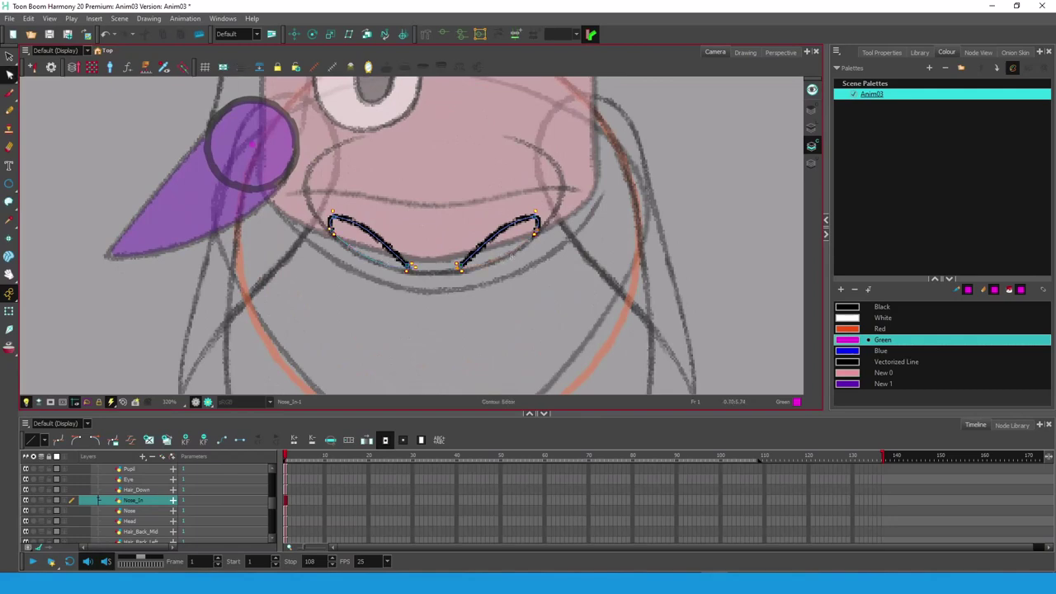
- Cut the right nostril out of Nose_In into a new drawing layer named Nose_In_Right
key(alt+s)
drag(573, 189, 421, 381)
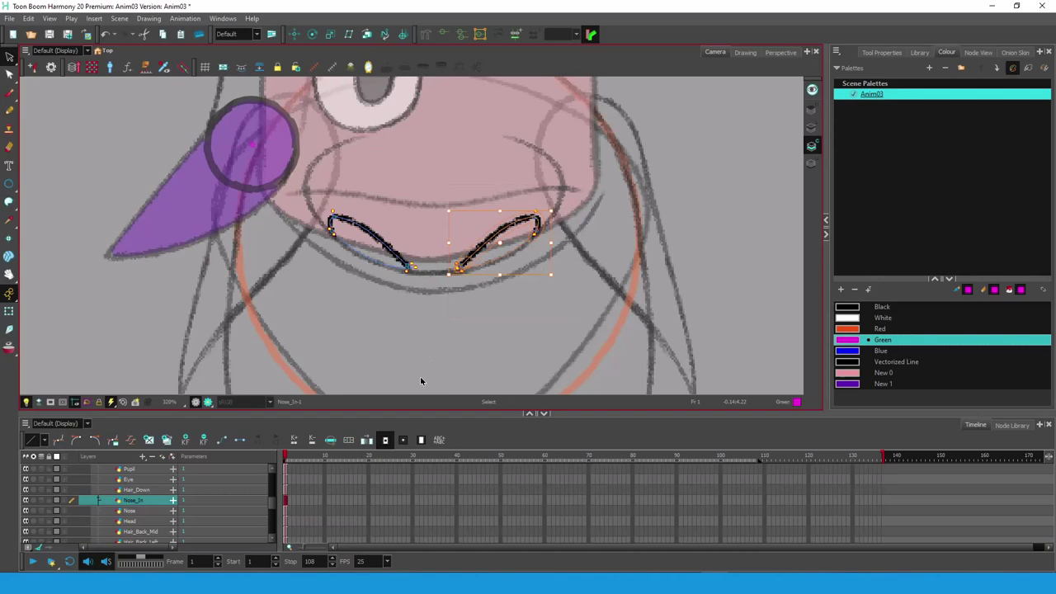
key(F9)
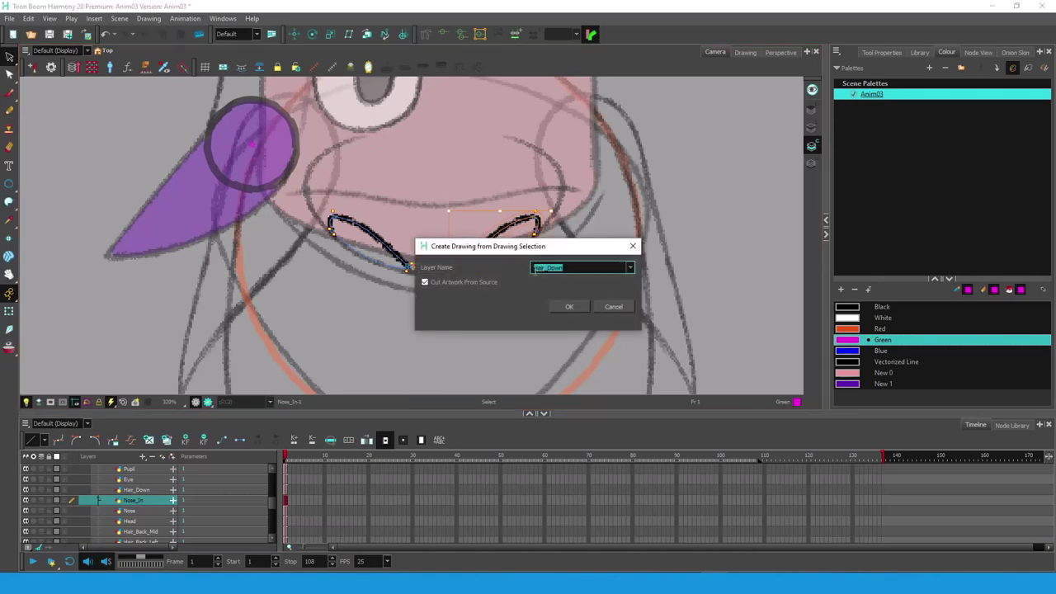
text(Nose_In_Right)
key(Return)
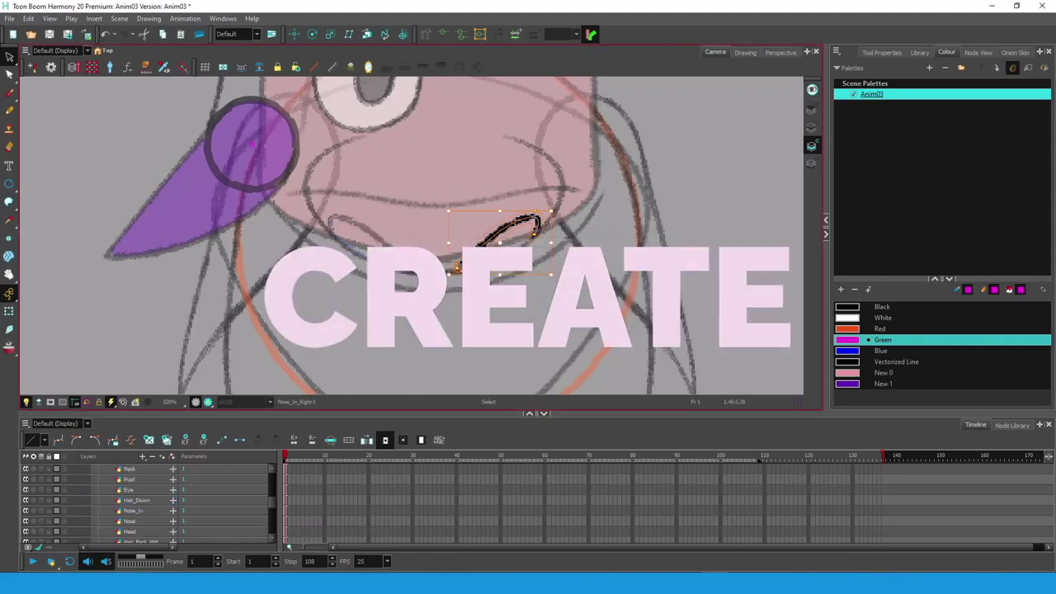
- Paint the right nostril on the Nose_In_Right layer
key(alt+i)
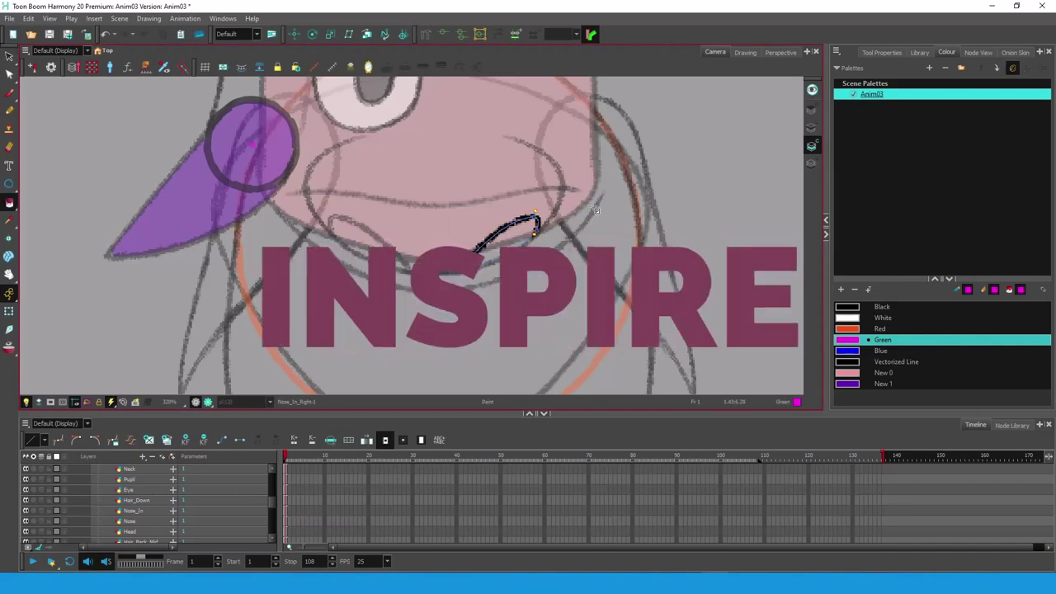